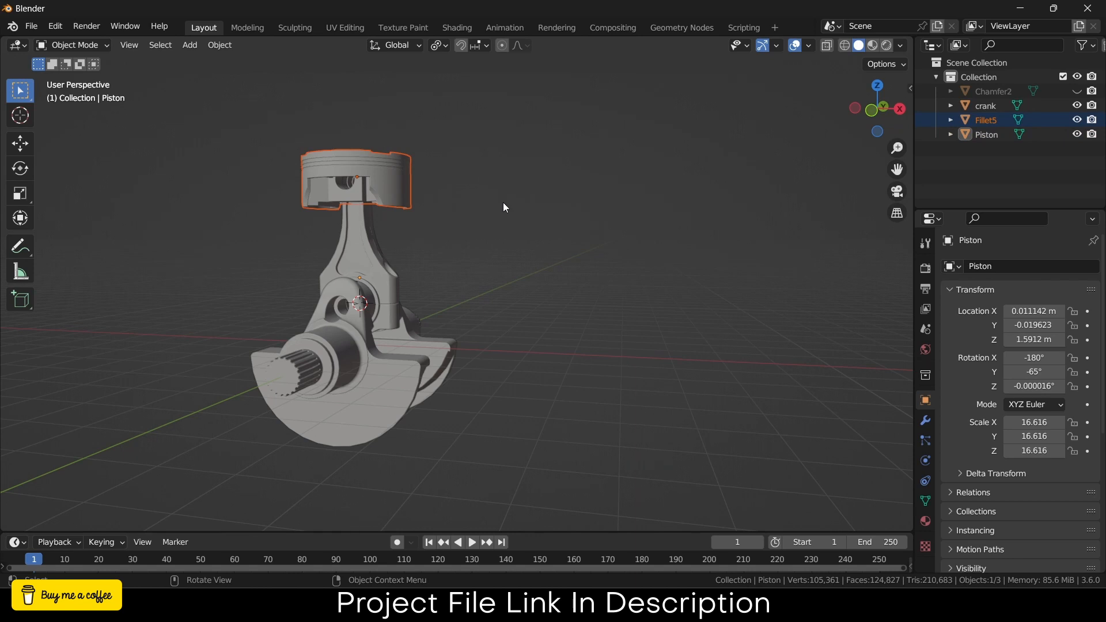
Rename the Fillet5 object, the cylindrical head above the rod, as piston.
{"action": "left_click", "coordinate": [447, 179]}
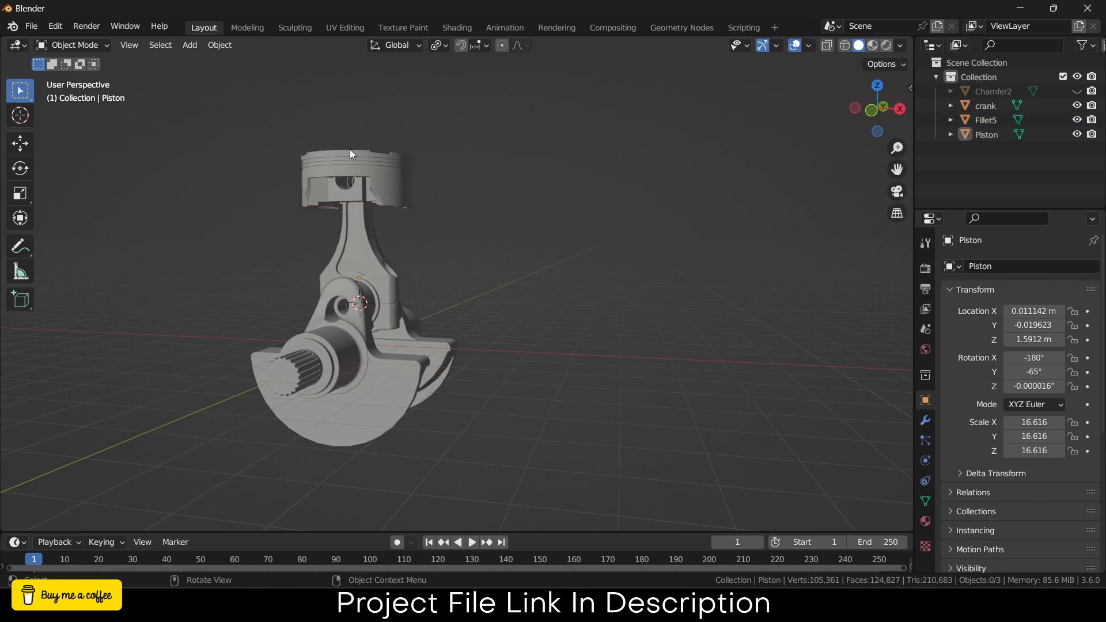
{"action": "left_click", "coordinate": [369, 158]}
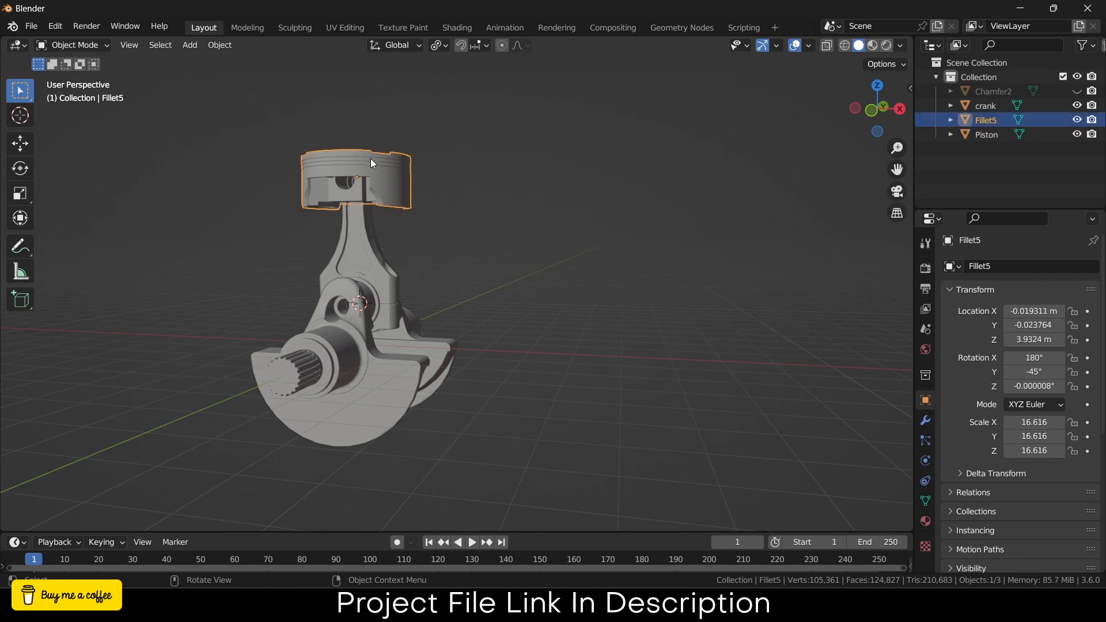
{"action": "left_click", "coordinate": [364, 233]}
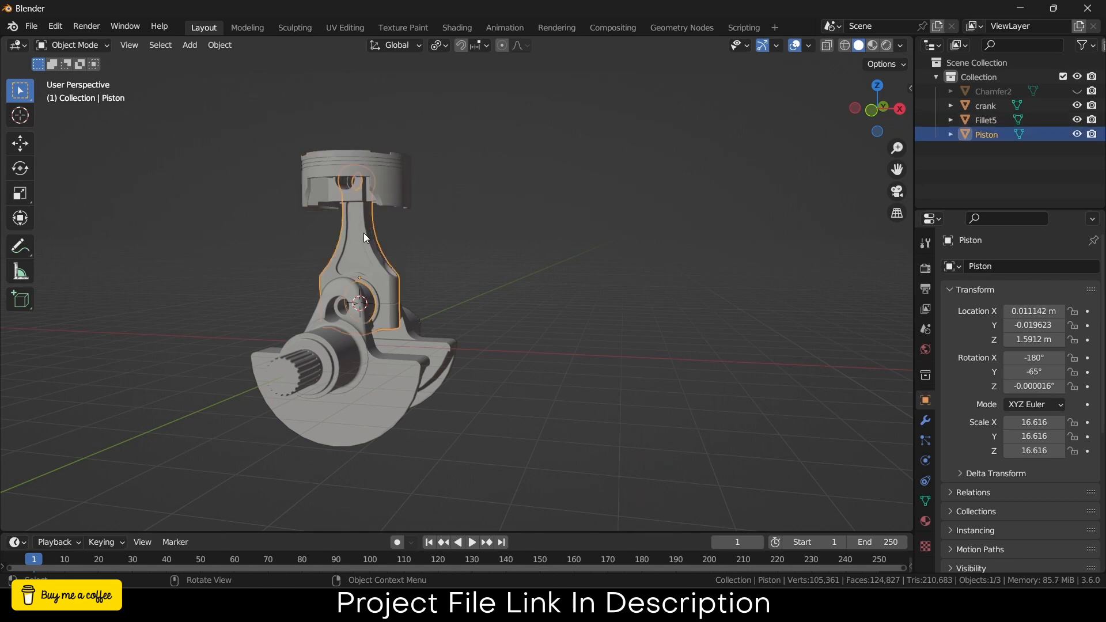
{"action": "left_click", "coordinate": [388, 174]}
{"action": "key", "text": "F2"}
{"action": "type", "text": "piston"}
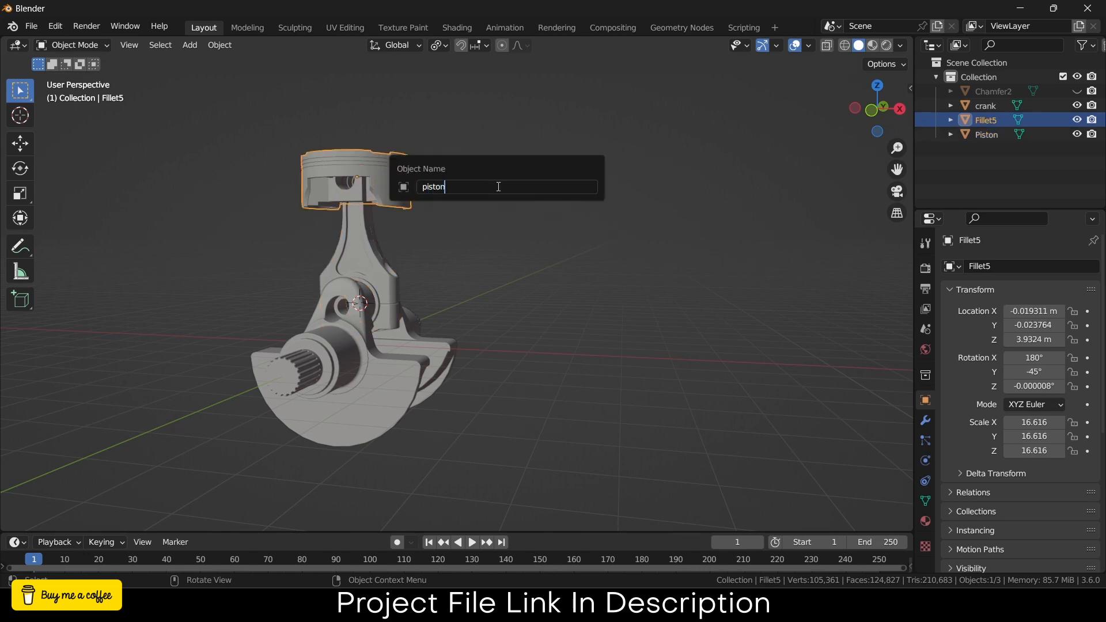
{"action": "key", "text": "Return"}
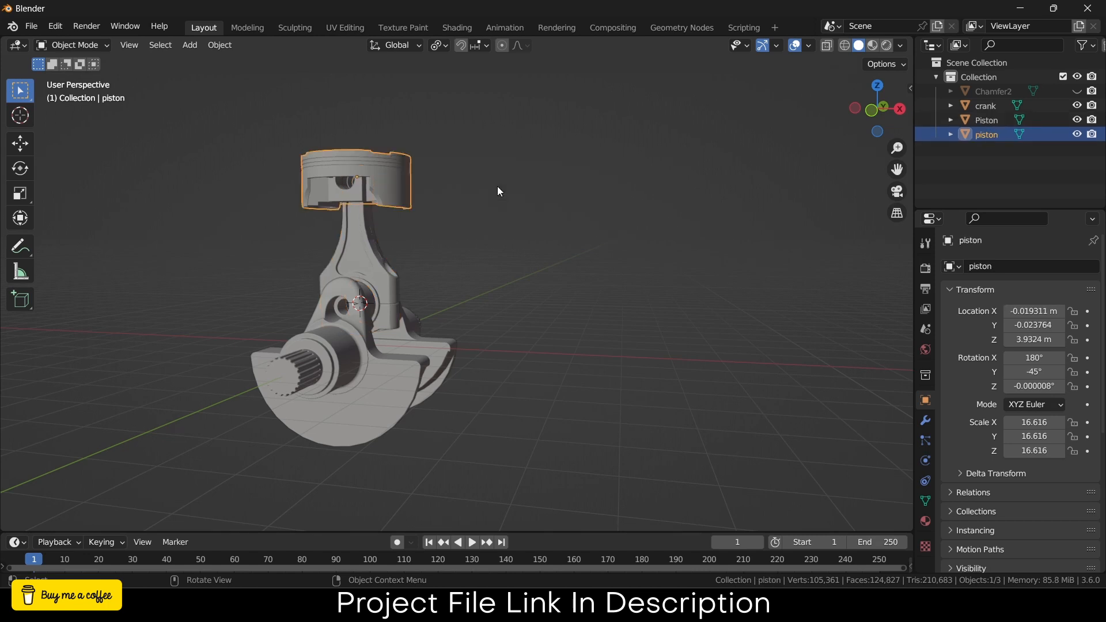
Rename the rod object between the piston head and the crank as connecting Rod, and leave nothing selected.
{"action": "left_click", "coordinate": [356, 245]}
{"action": "key", "text": "F2"}
{"action": "type", "text": "conne"}
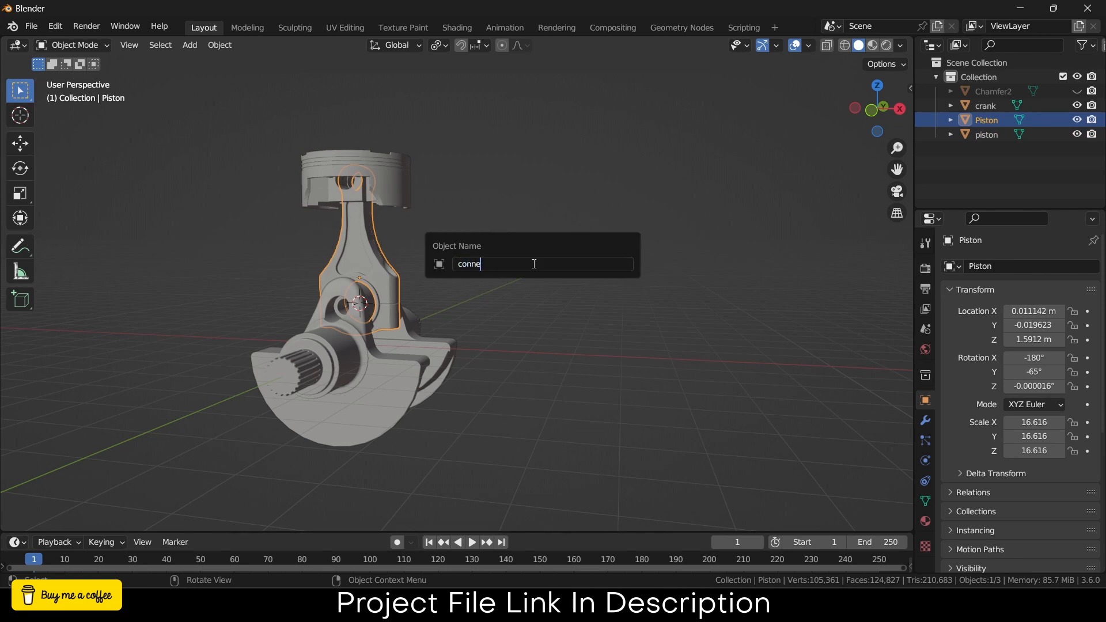
{"action": "type", "text": "cting Rod"}
{"action": "key", "text": "Return"}
{"action": "left_click", "coordinate": [534, 264]}
Snap the 3D cursor to the centre of the crank's two outer main journals, using their cylindrical face loops.
{"action": "middle_click_drag", "start_coordinate": [509, 352], "coordinate": [508, 320]}
{"action": "scroll", "coordinate": [461, 345], "scroll_direction": "up", "scroll_amount": 5}
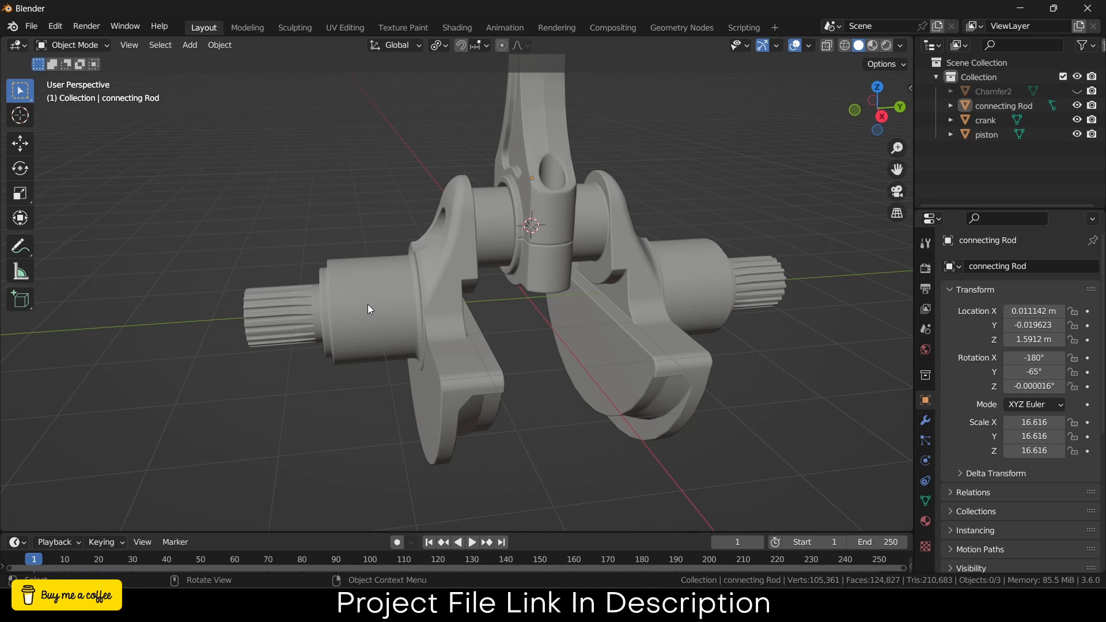
{"action": "left_click", "coordinate": [467, 323]}
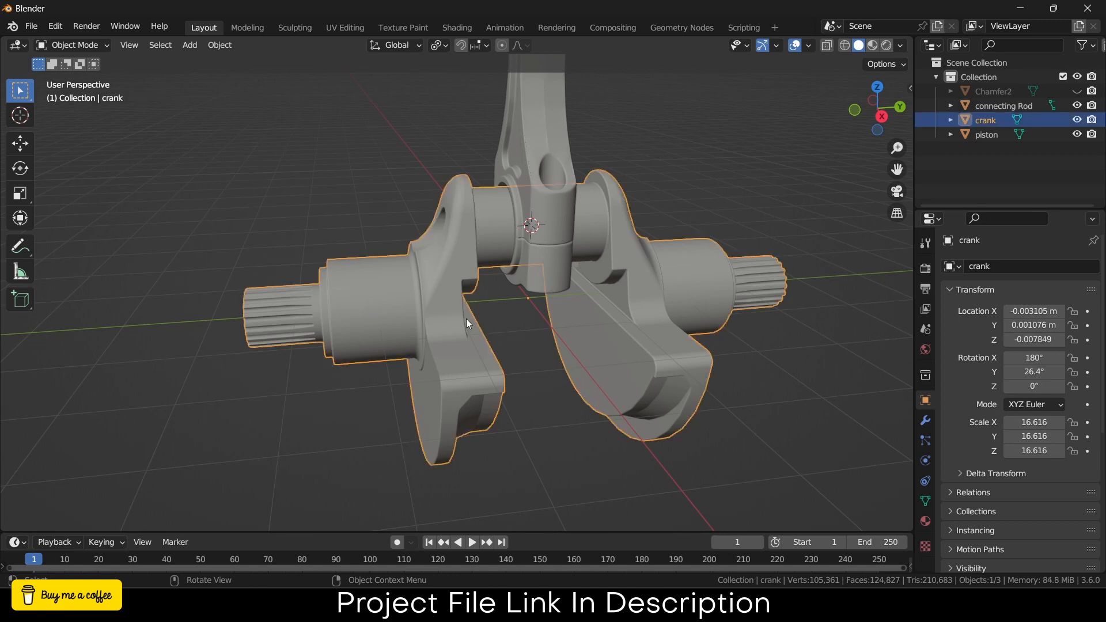
{"action": "key", "text": "Tab"}
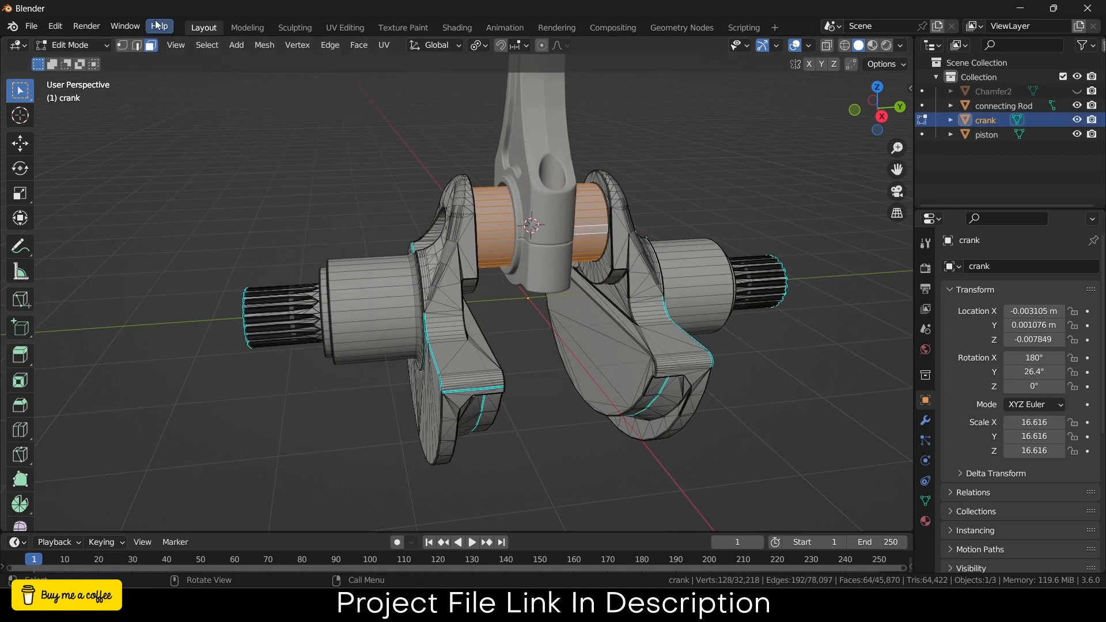
{"action": "left_click", "coordinate": [376, 288], "text": "alt+shift"}
{"action": "key", "text": "alt+a"}
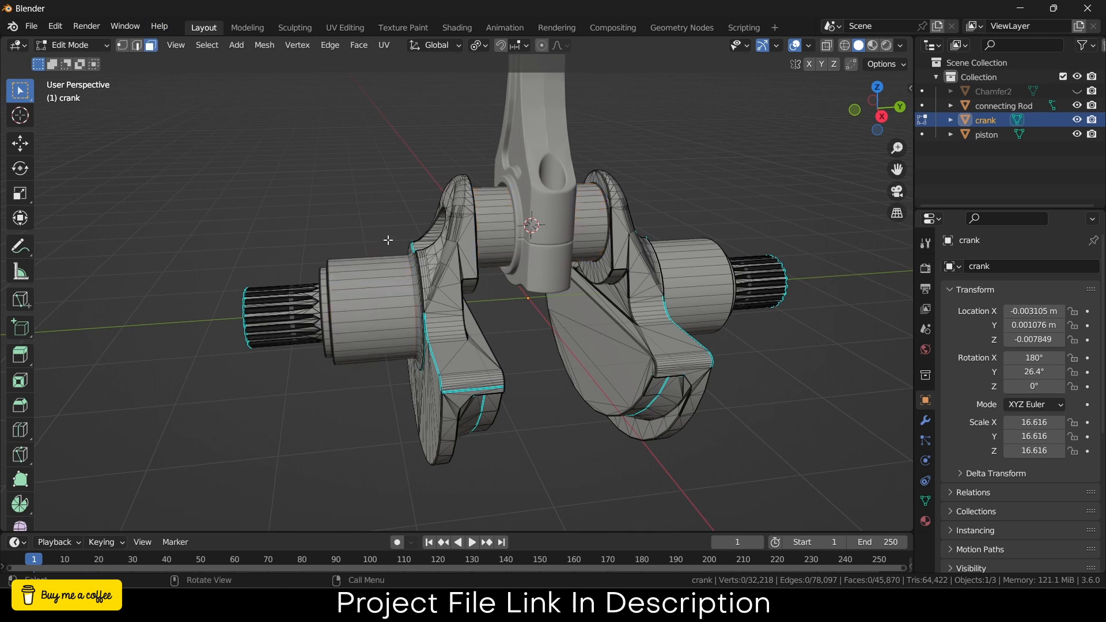
{"action": "left_click", "coordinate": [375, 294], "text": "alt"}
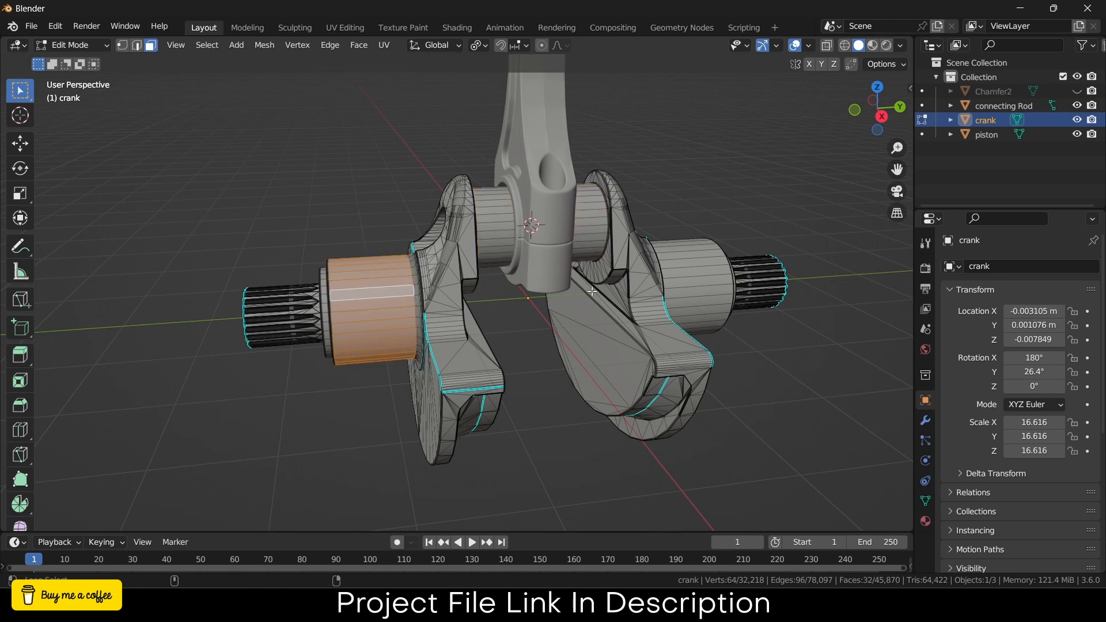
{"action": "left_click", "coordinate": [698, 287], "text": "alt+shift"}
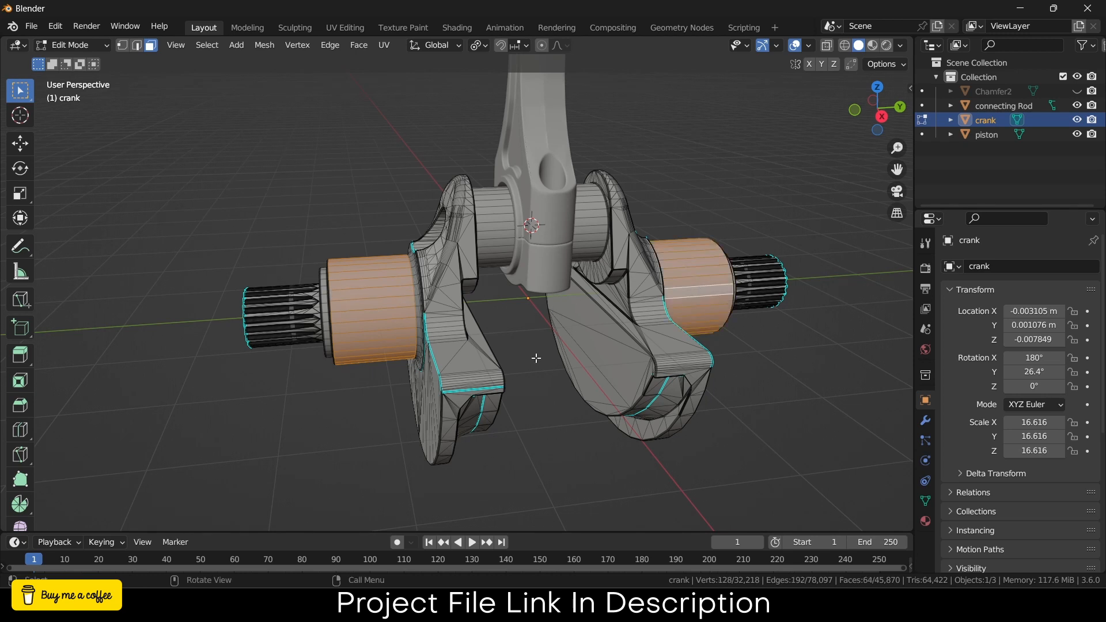
{"action": "key", "text": "shift+s"}
{"action": "left_click", "coordinate": [530, 444]}
{"action": "key", "text": "Tab"}
Add an armature at the 3D cursor on the crank axis and set it to display In Front of the meshes.
{"action": "middle_click_drag", "start_coordinate": [518, 312], "coordinate": [561, 306]}
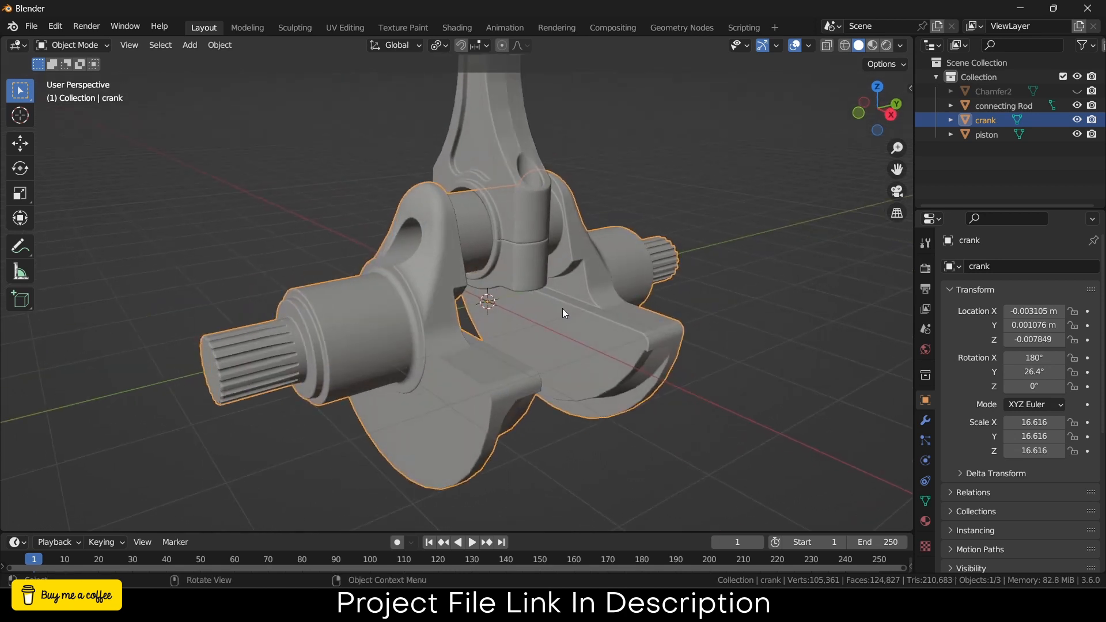
{"action": "key", "text": "KP_1"}
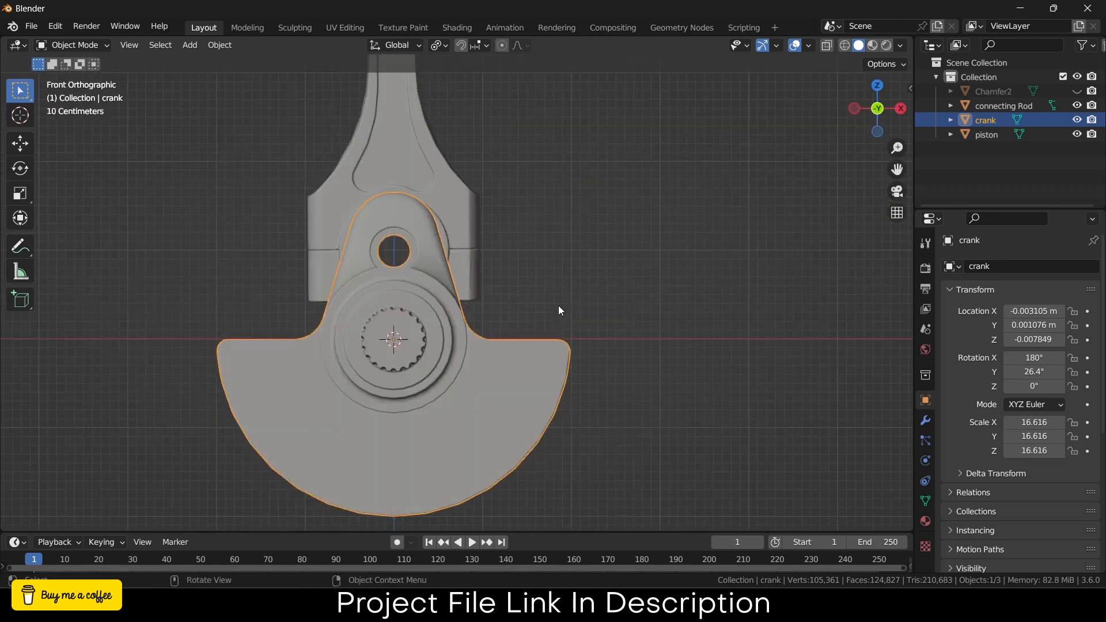
{"action": "left_click", "coordinate": [185, 46]}
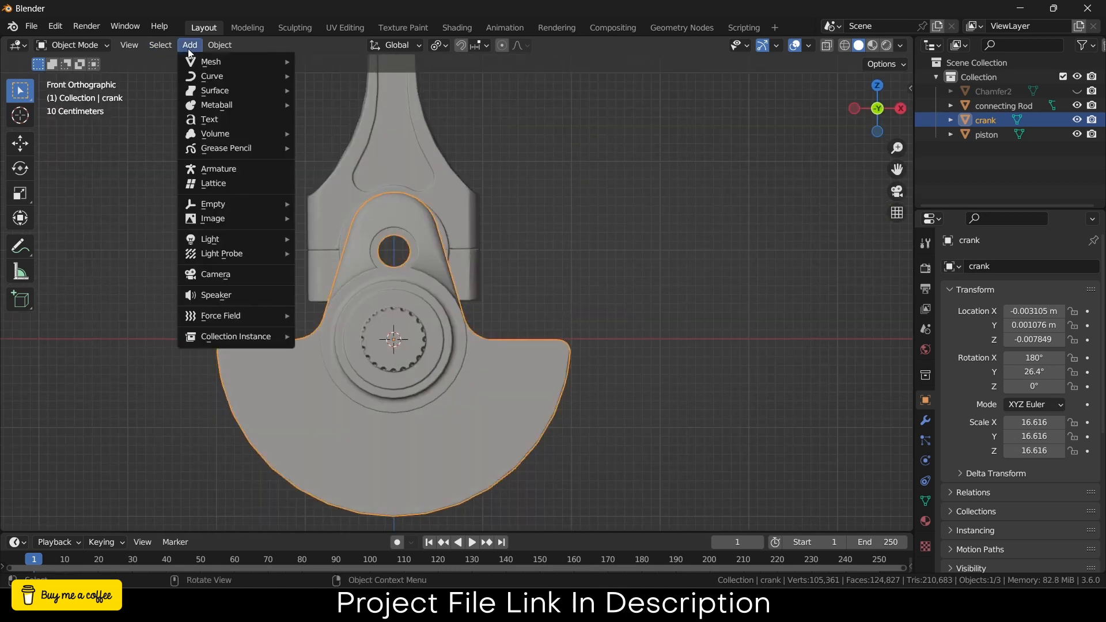
{"action": "left_click", "coordinate": [217, 169]}
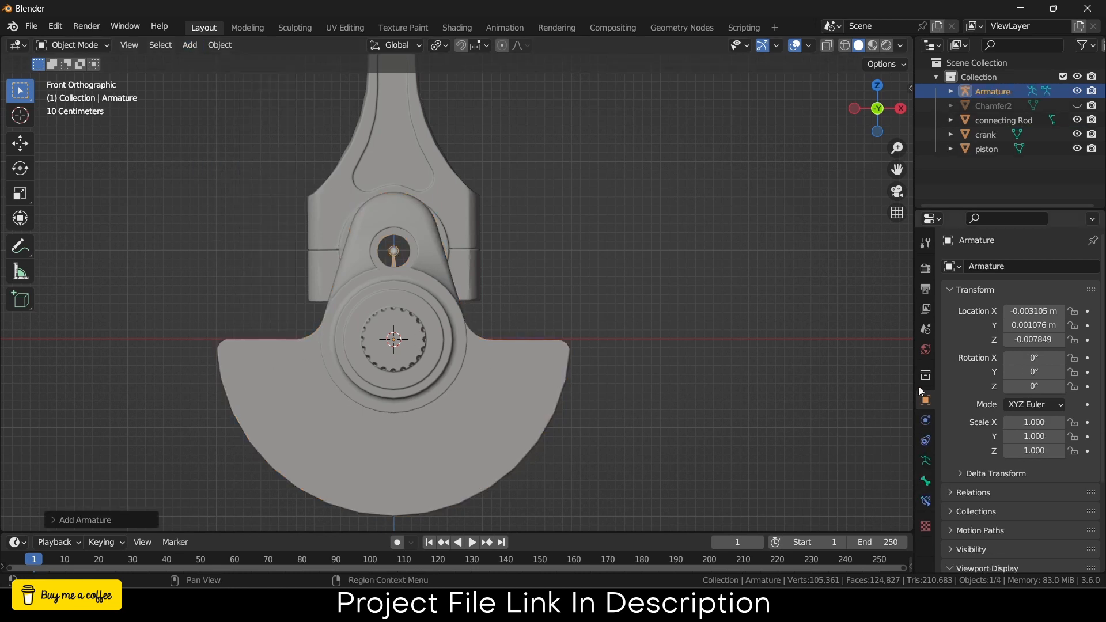
{"action": "scroll", "coordinate": [978, 478], "scroll_direction": "down", "scroll_amount": 3}
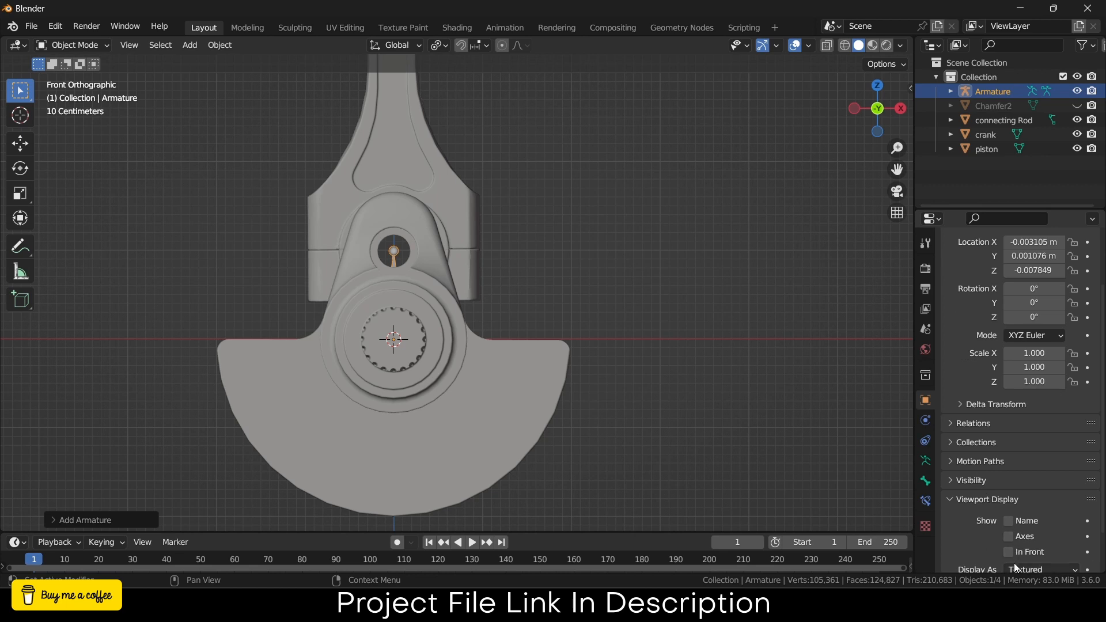
{"action": "scroll", "coordinate": [977, 439], "scroll_direction": "down", "scroll_amount": 2}
{"action": "left_click", "coordinate": [1018, 509]}
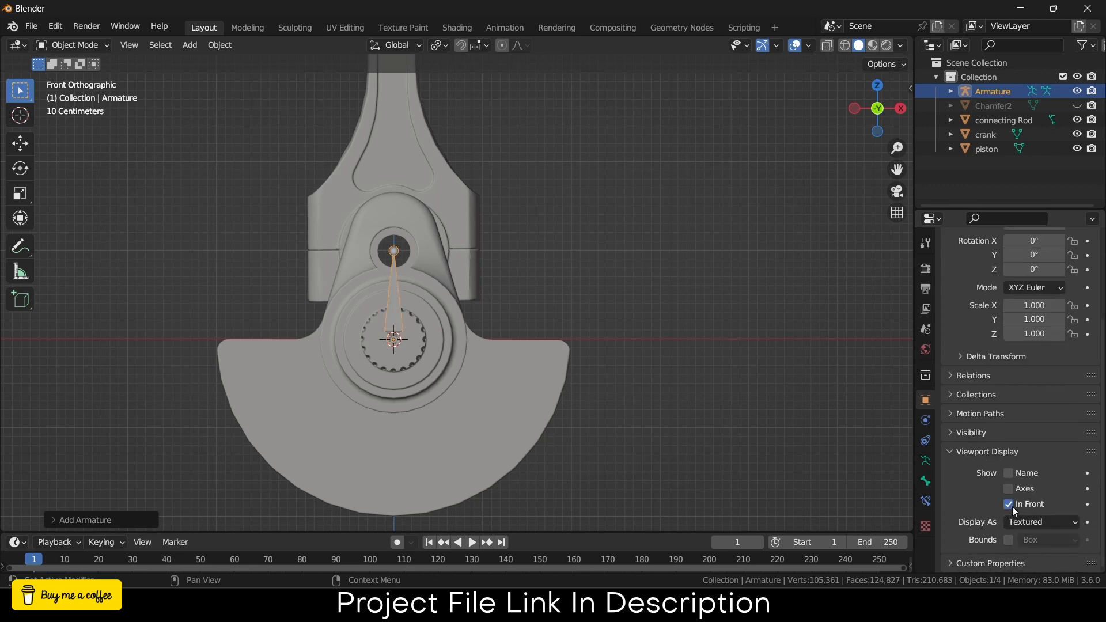
{"action": "left_click", "coordinate": [621, 240]}
Snap the 3D cursor to the centre of the crankpin, using the crank's face loops on both sides of the connecting rod.
{"action": "scroll", "coordinate": [485, 235], "scroll_direction": "up", "scroll_amount": 5}
{"action": "scroll", "coordinate": [214, 267], "scroll_direction": "up", "scroll_amount": 3}
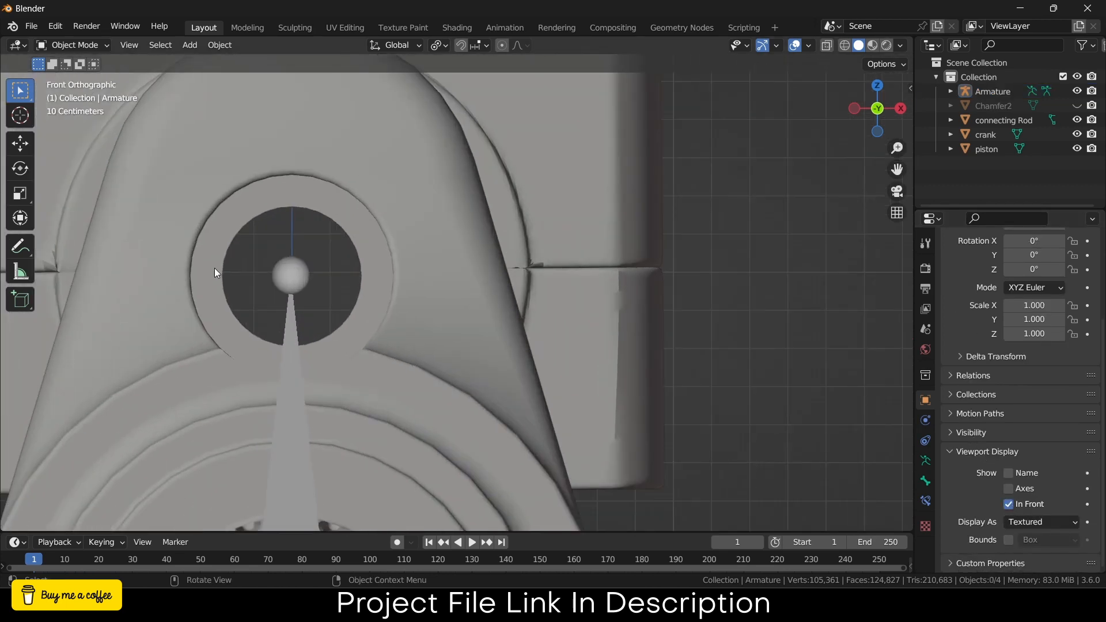
{"action": "middle_click_drag", "start_coordinate": [443, 226], "coordinate": [371, 263]}
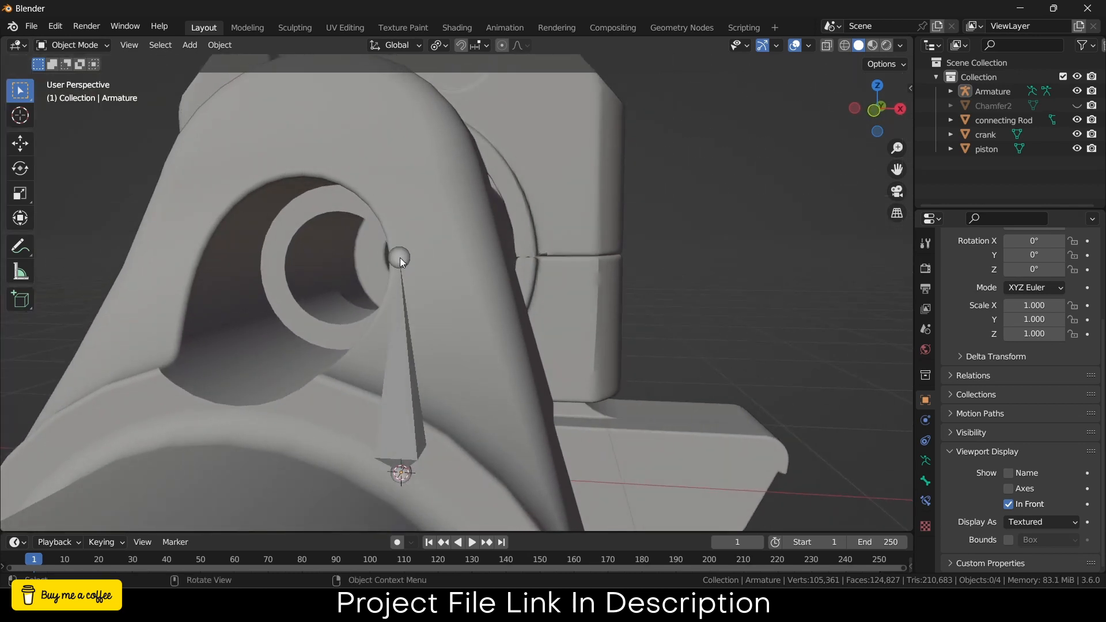
{"action": "key", "text": "KP_1"}
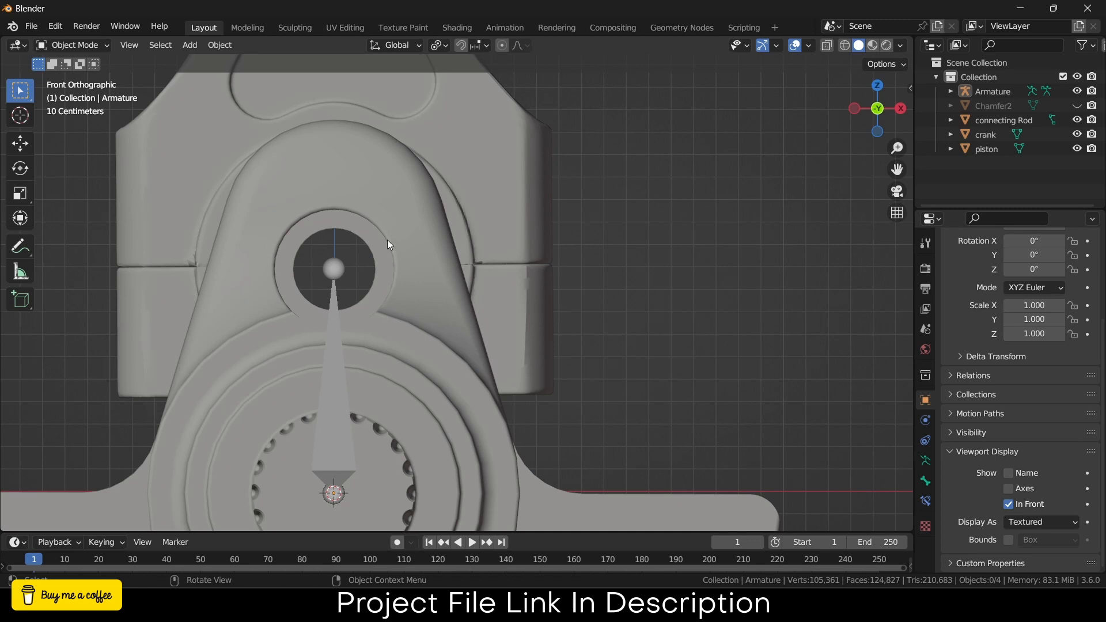
{"action": "left_click", "coordinate": [407, 187]}
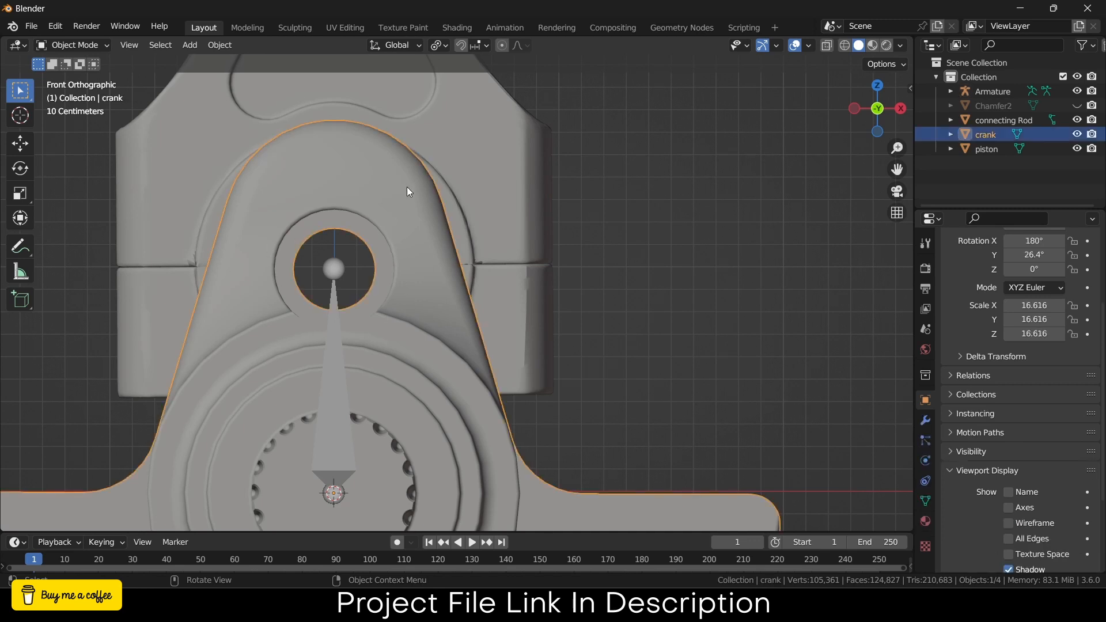
{"action": "key", "text": "Tab"}
{"action": "middle_click_drag", "start_coordinate": [407, 187], "coordinate": [424, 226]}
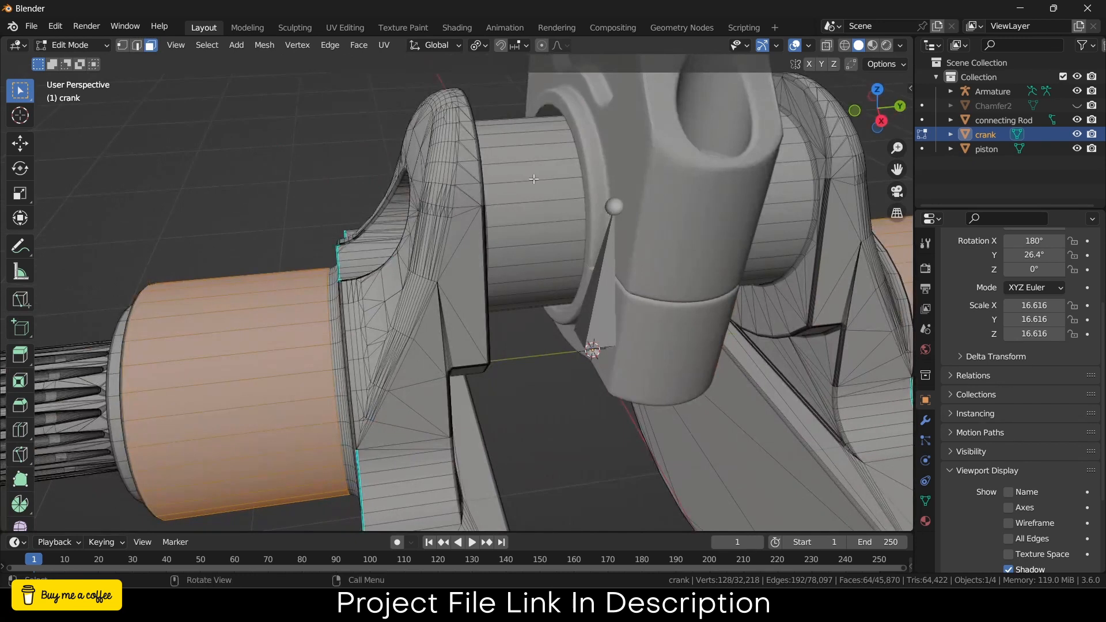
{"action": "key", "text": "alt+a"}
{"action": "left_click", "coordinate": [569, 186], "text": "alt"}
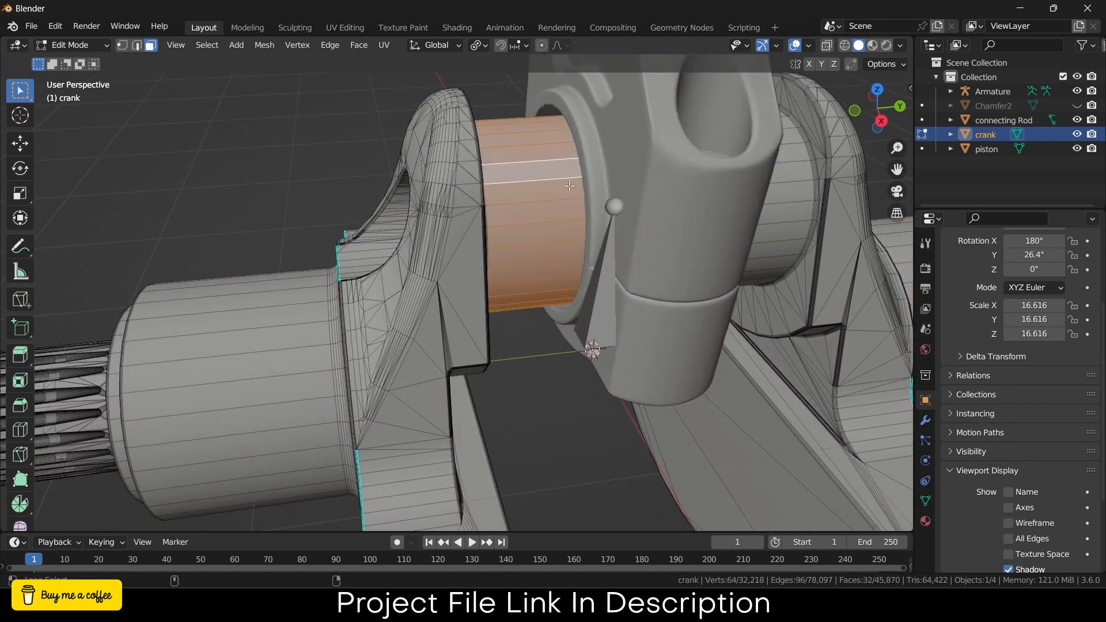
{"action": "left_click", "coordinate": [787, 196], "text": "alt+shift"}
{"action": "key", "text": "shift+s"}
{"action": "left_click", "coordinate": [732, 309]}
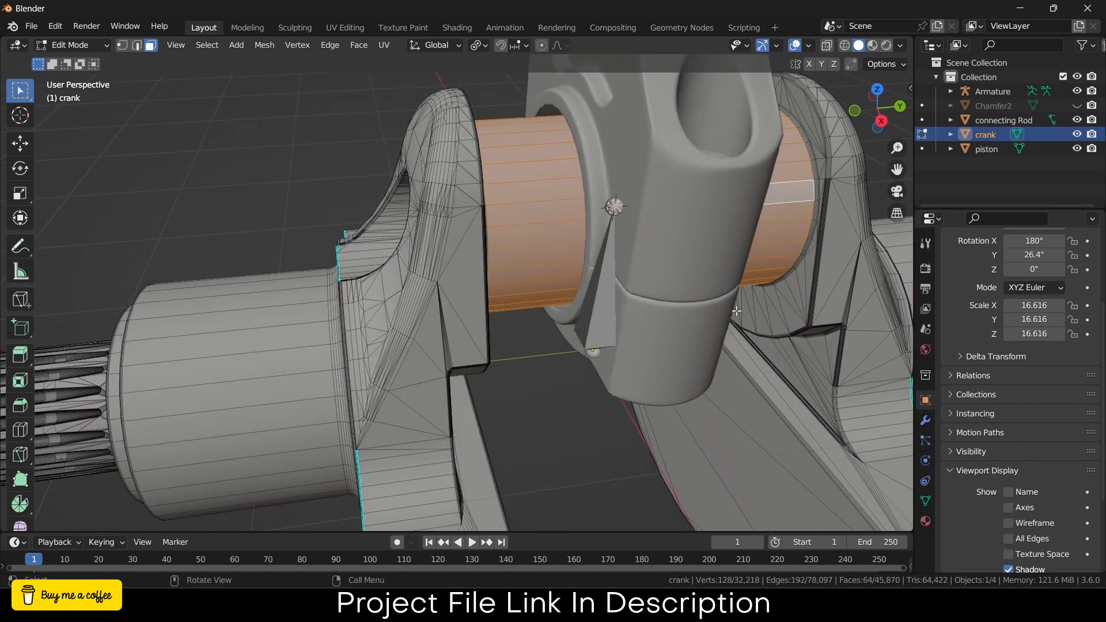
Snap the tip of the armature's bone to the 3D cursor at the crankpin centre.
{"action": "key", "text": "KP_1"}
{"action": "scroll", "coordinate": [374, 284], "scroll_direction": "up", "scroll_amount": 5}
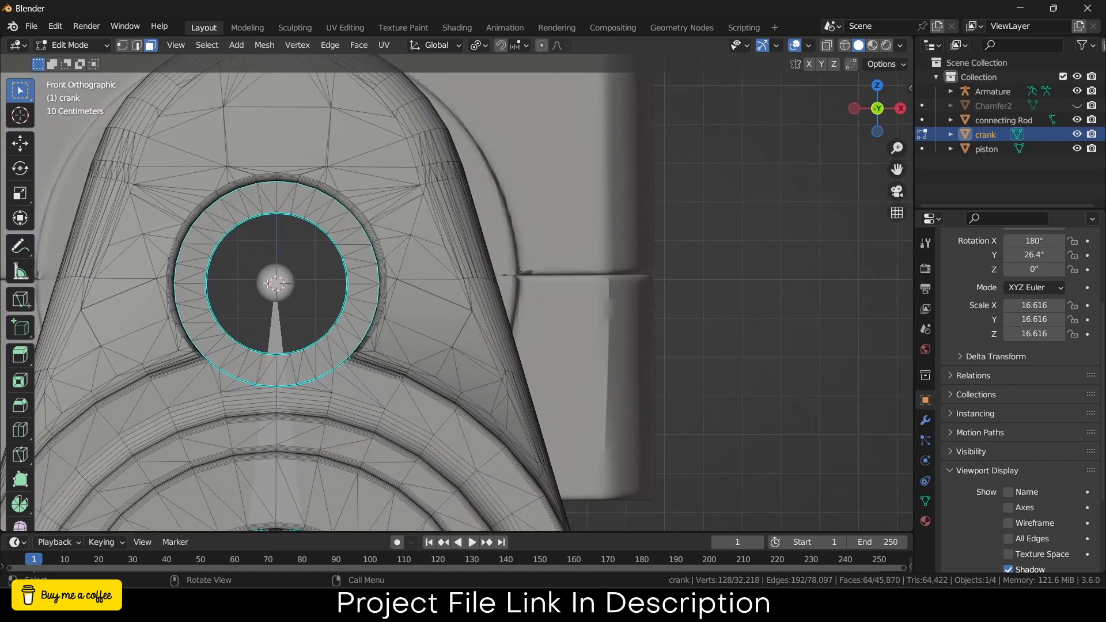
{"action": "key", "text": "Tab"}
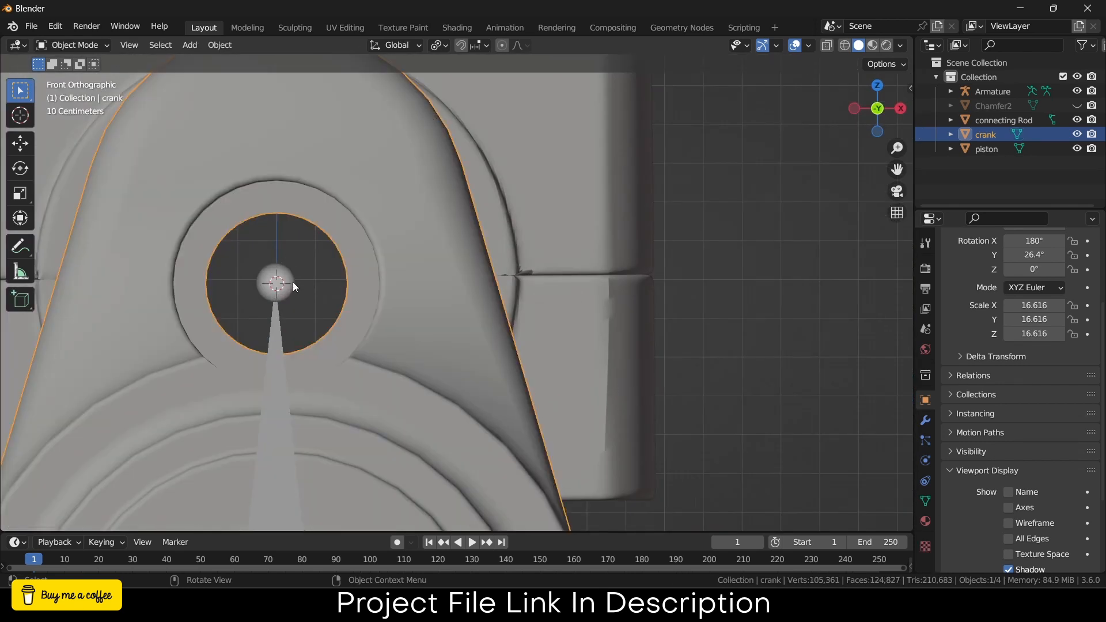
{"action": "left_click", "coordinate": [293, 283]}
{"action": "key", "text": "Tab"}
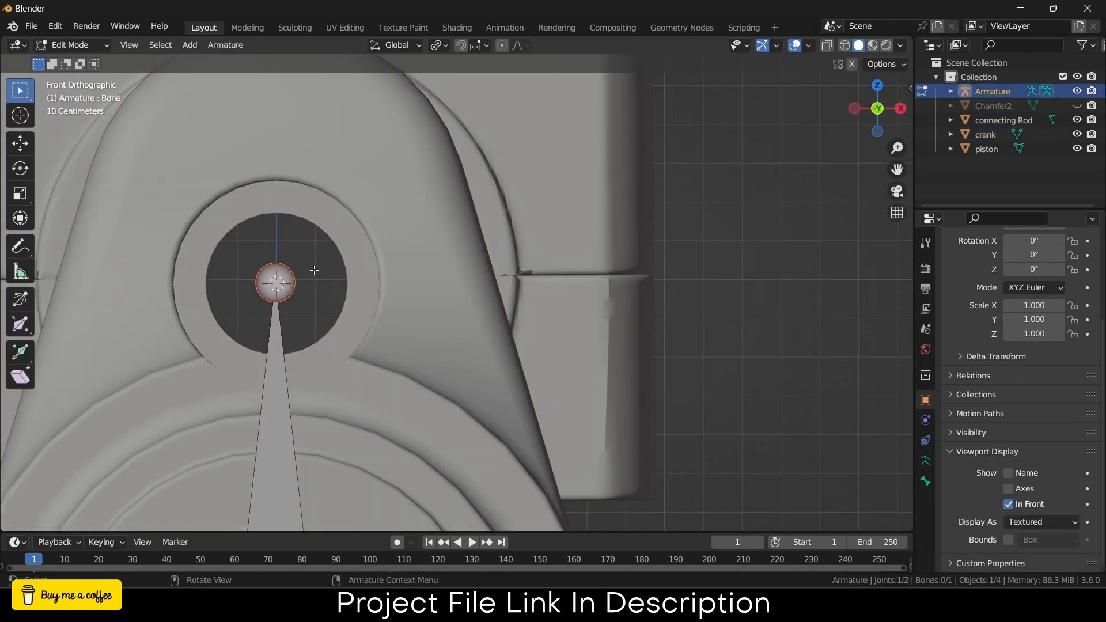
{"action": "key", "text": "shift+s"}
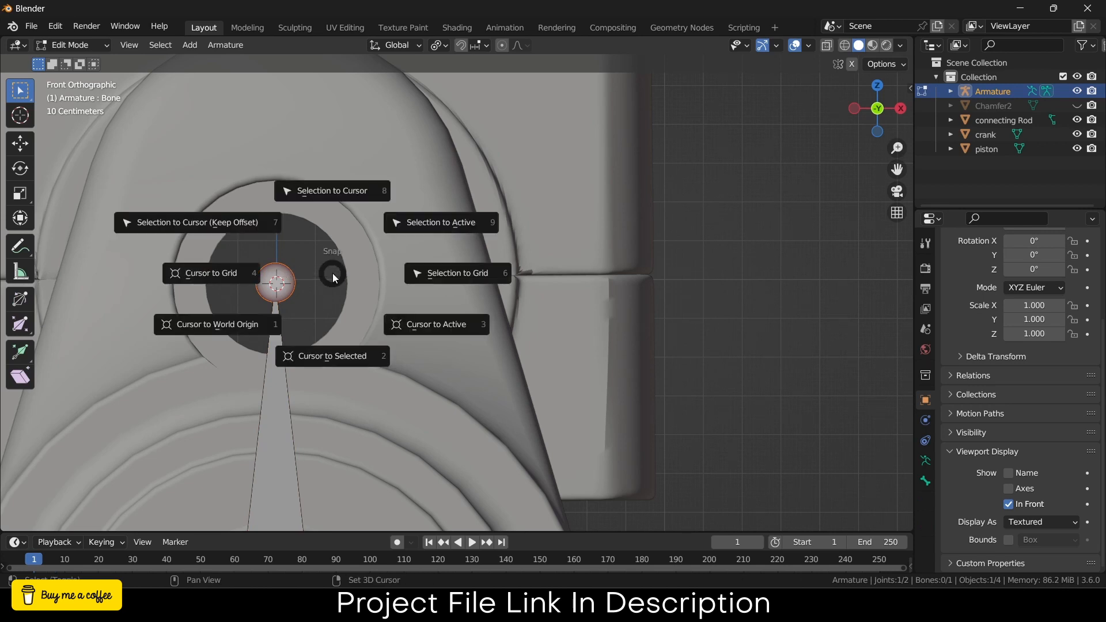
{"action": "left_click", "coordinate": [337, 183]}
Rename the bone running from the crank axis to the crankpin as crank.
{"action": "scroll", "coordinate": [322, 300], "scroll_direction": "down", "scroll_amount": 3}
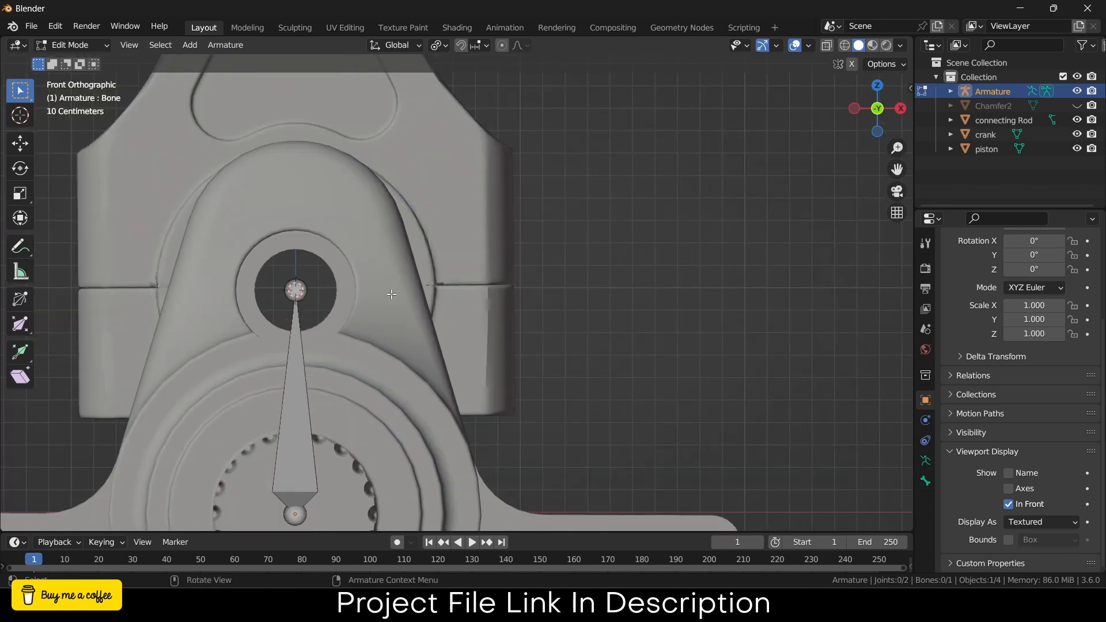
{"action": "middle_click_drag", "start_coordinate": [277, 357], "coordinate": [433, 357], "text": "shift"}
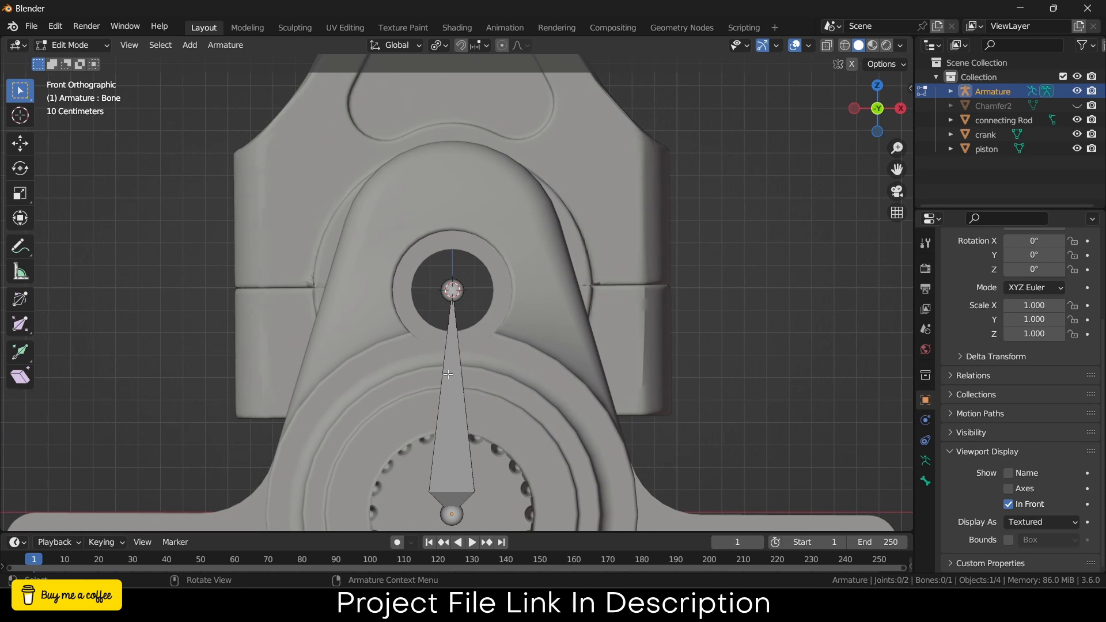
{"action": "left_click", "coordinate": [453, 373]}
{"action": "key", "text": "F2"}
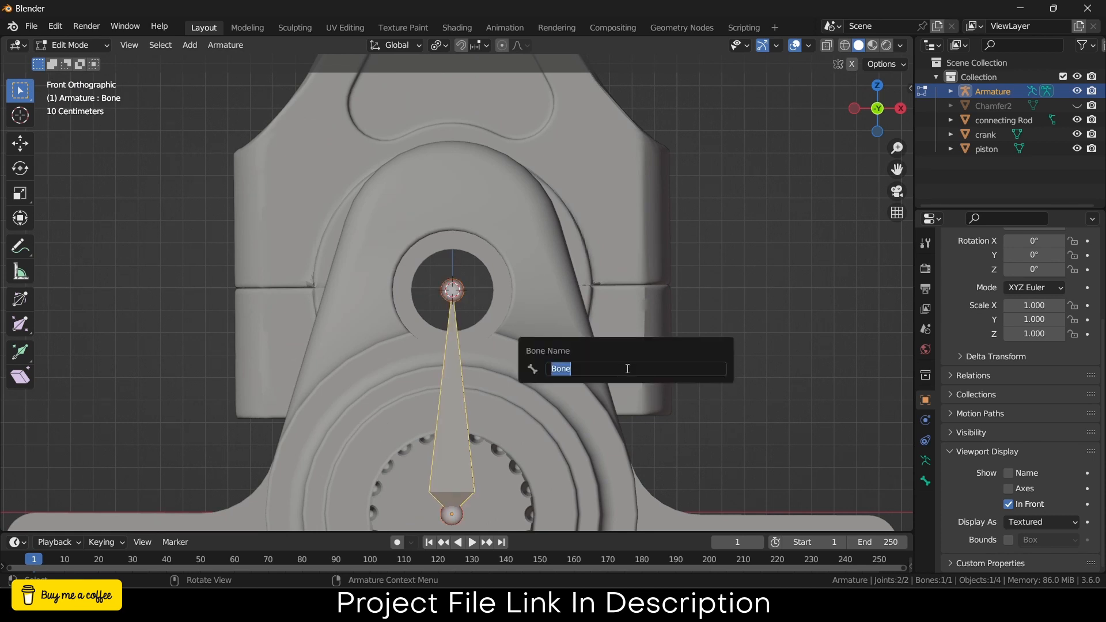
{"action": "type", "text": "crank"}
{"action": "key", "text": "Return"}
Extrude a short vertical bone from the crank bone's tip up to the rim around the crankpin hole.
{"action": "scroll", "coordinate": [545, 328], "scroll_direction": "up", "scroll_amount": 3}
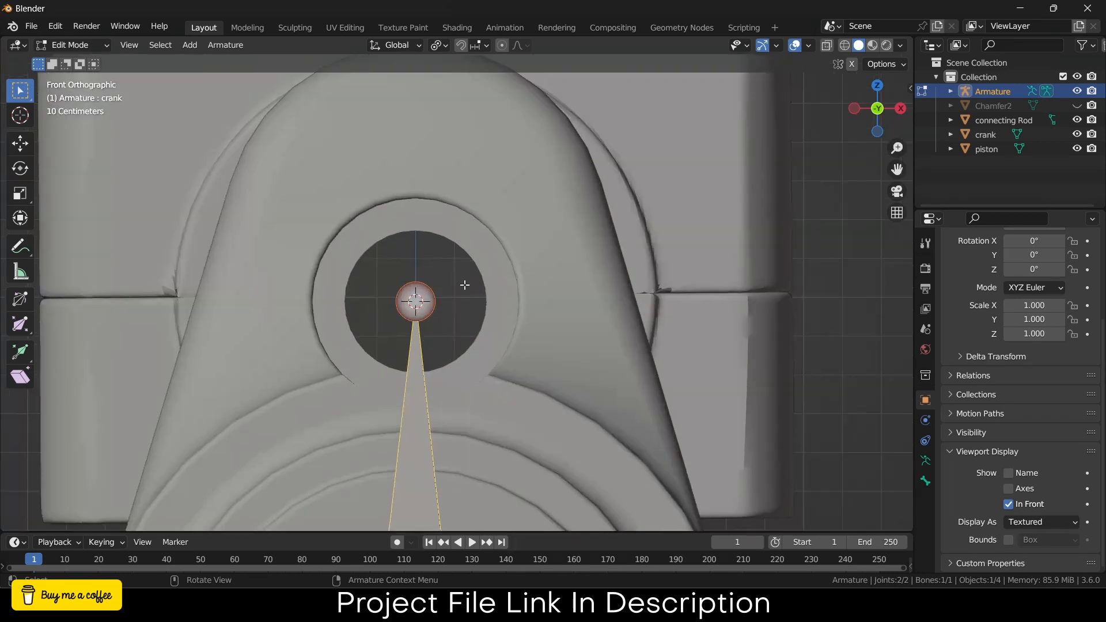
{"action": "left_click", "coordinate": [423, 297]}
{"action": "key", "text": "e"}
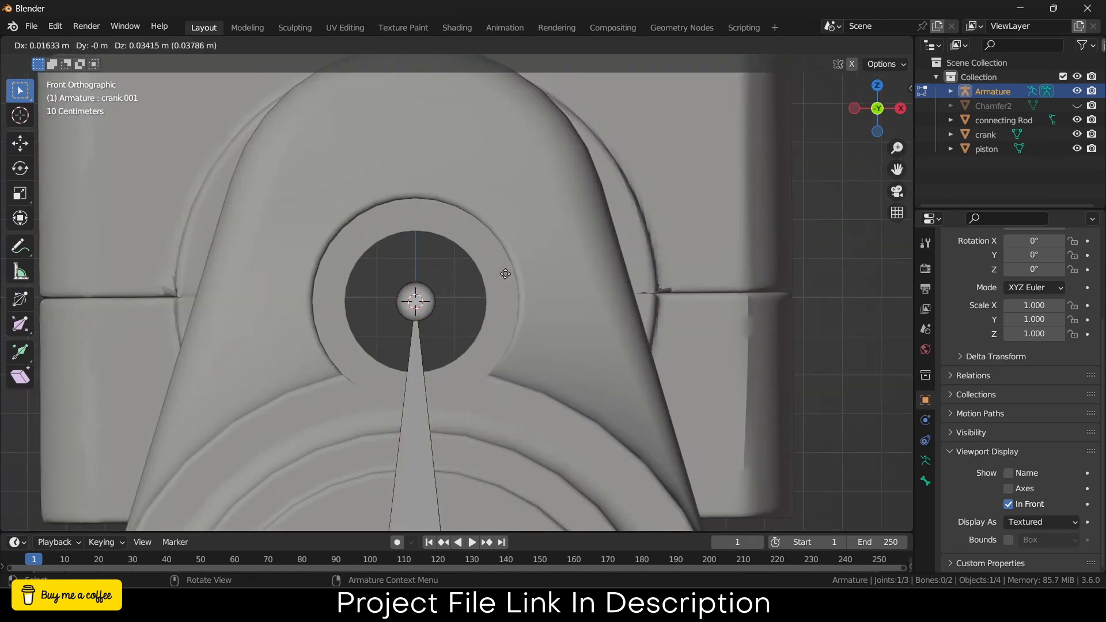
{"action": "left_click", "coordinate": [494, 202]}
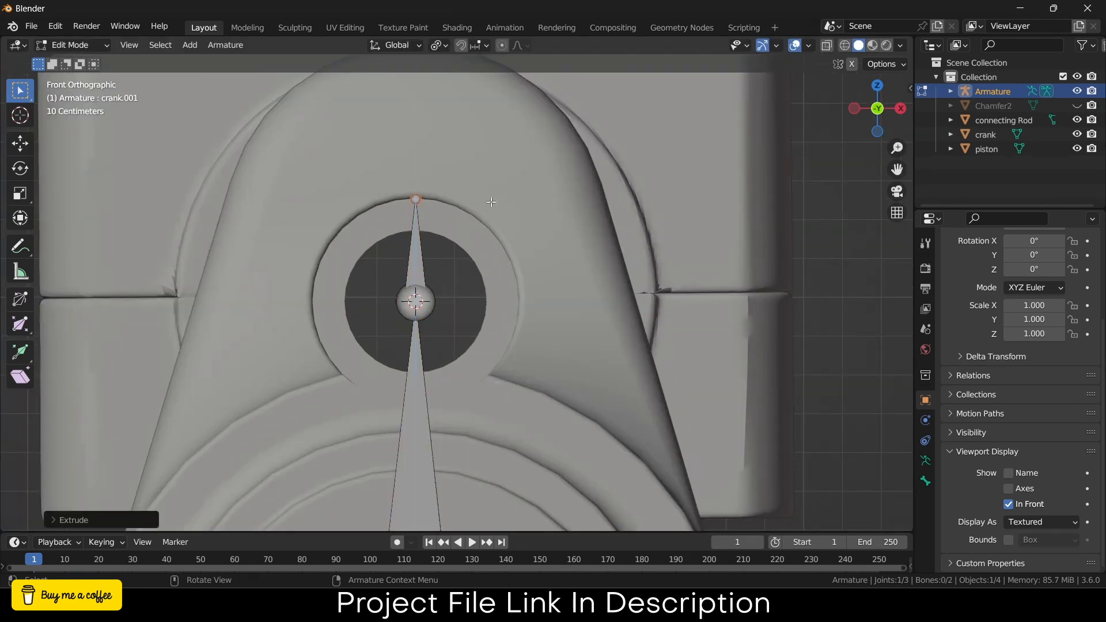
Rename the short bone extruded up from the crankpin centre as crankR.
{"action": "left_click", "coordinate": [423, 265]}
{"action": "key", "text": "F2"}
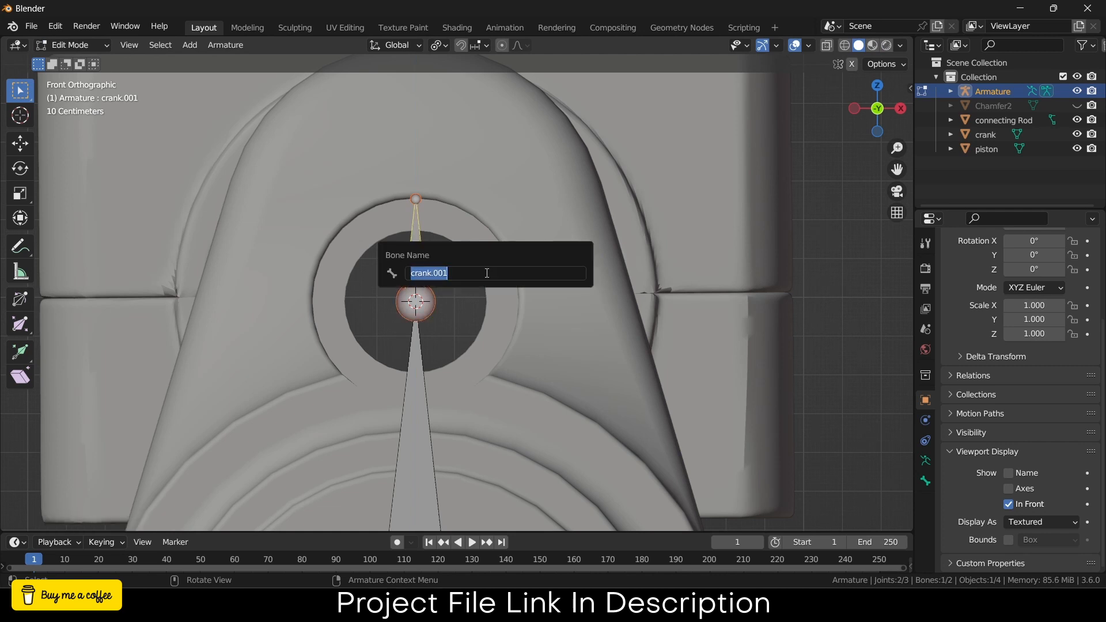
{"action": "type", "text": "crankController"}
{"action": "key", "text": "BackSpace"}
{"action": "key", "text": "BackSpace"}
{"action": "key", "text": "BackSpace"}
{"action": "key", "text": "BackSpace"}
{"action": "key", "text": "BackSpace"}
{"action": "type", "text": "R"}
{"action": "key", "text": "Return"}
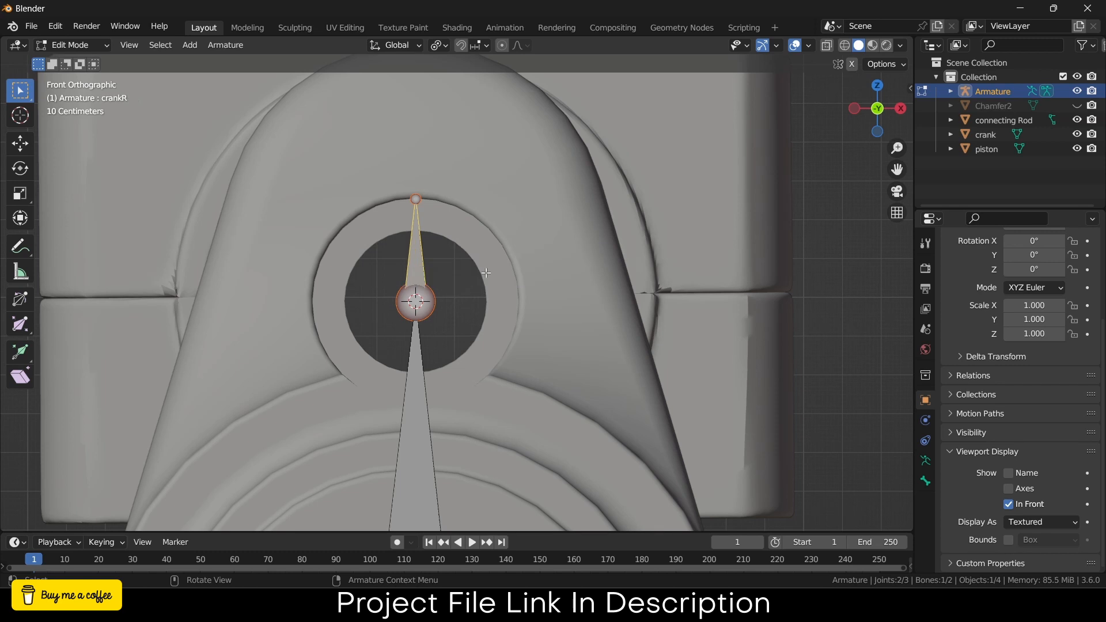
Add a new single bone to the armature at the 3D cursor on the crankpin centre.
{"action": "key", "text": "Tab"}
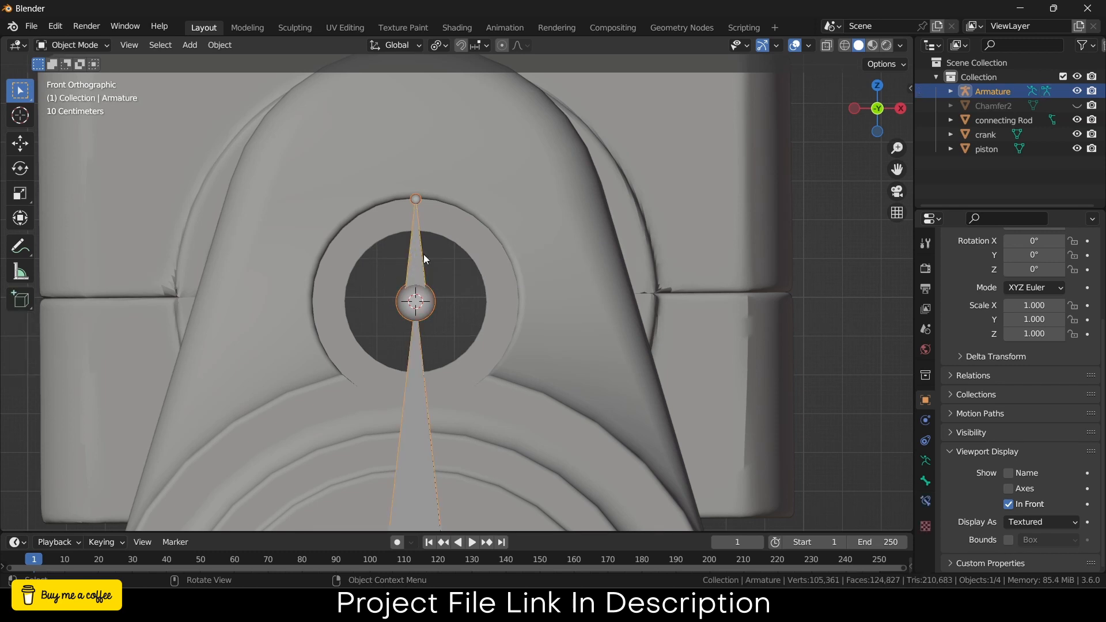
{"action": "scroll", "coordinate": [424, 254], "scroll_direction": "down", "scroll_amount": 9}
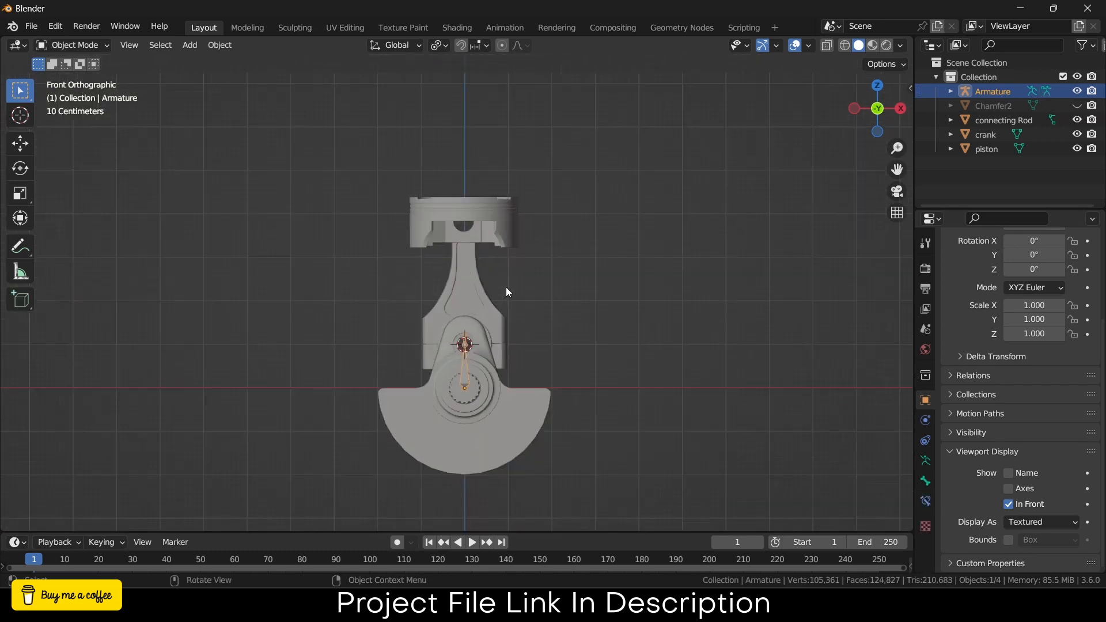
{"action": "scroll", "coordinate": [510, 277], "scroll_direction": "up", "scroll_amount": 2}
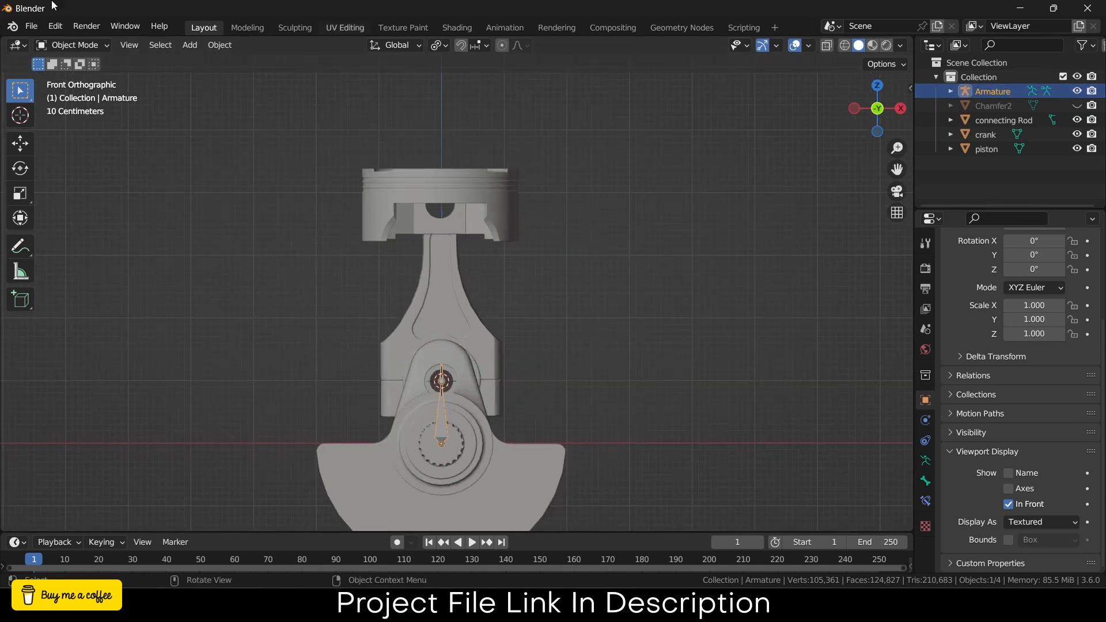
{"action": "left_click", "coordinate": [84, 45]}
{"action": "left_click", "coordinate": [82, 79]}
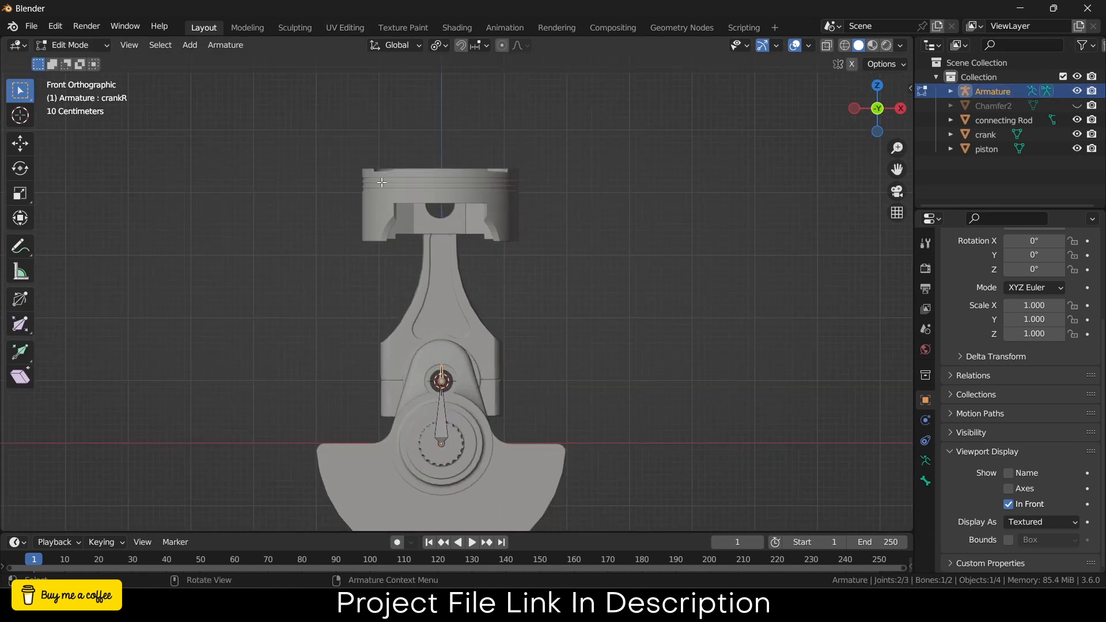
{"action": "left_click", "coordinate": [602, 253]}
{"action": "left_click", "coordinate": [189, 45]}
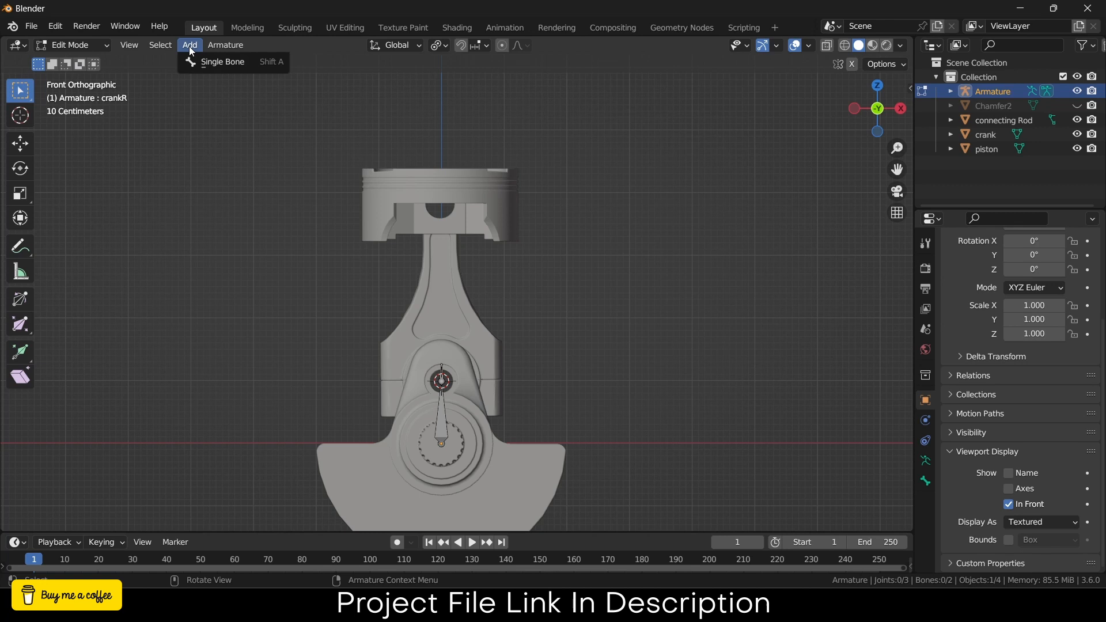
{"action": "left_click", "coordinate": [217, 62]}
{"action": "scroll", "coordinate": [503, 214], "scroll_direction": "down", "scroll_amount": 3}
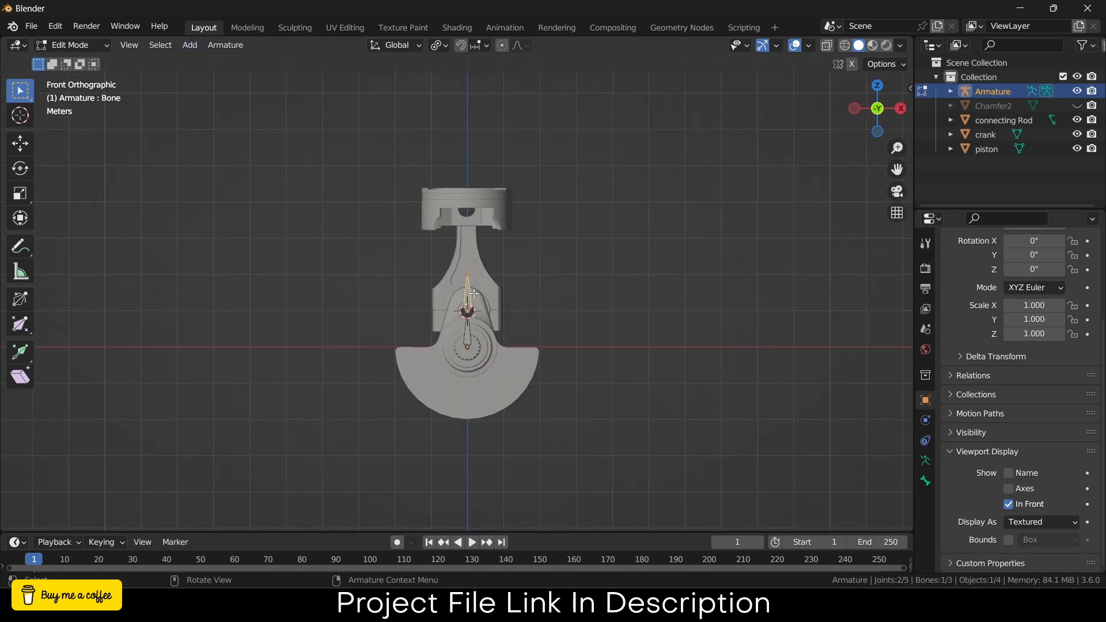
Move the new bone straight up along Z, well above the piston.
{"action": "key", "text": "g"}
{"action": "key", "text": "z"}
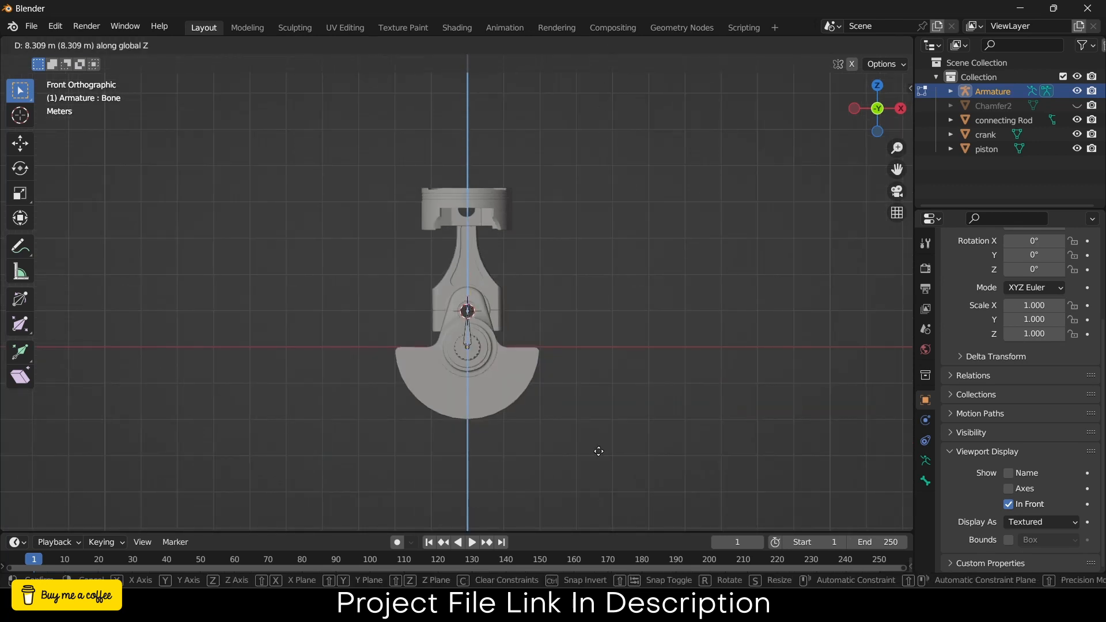
{"action": "left_click", "coordinate": [583, 342]}
{"action": "scroll", "coordinate": [585, 342], "scroll_direction": "down", "scroll_amount": 4}
{"action": "middle_click_drag", "start_coordinate": [580, 292], "coordinate": [528, 376], "text": "shift"}
{"action": "scroll", "coordinate": [491, 262], "scroll_direction": "up", "scroll_amount": 1}
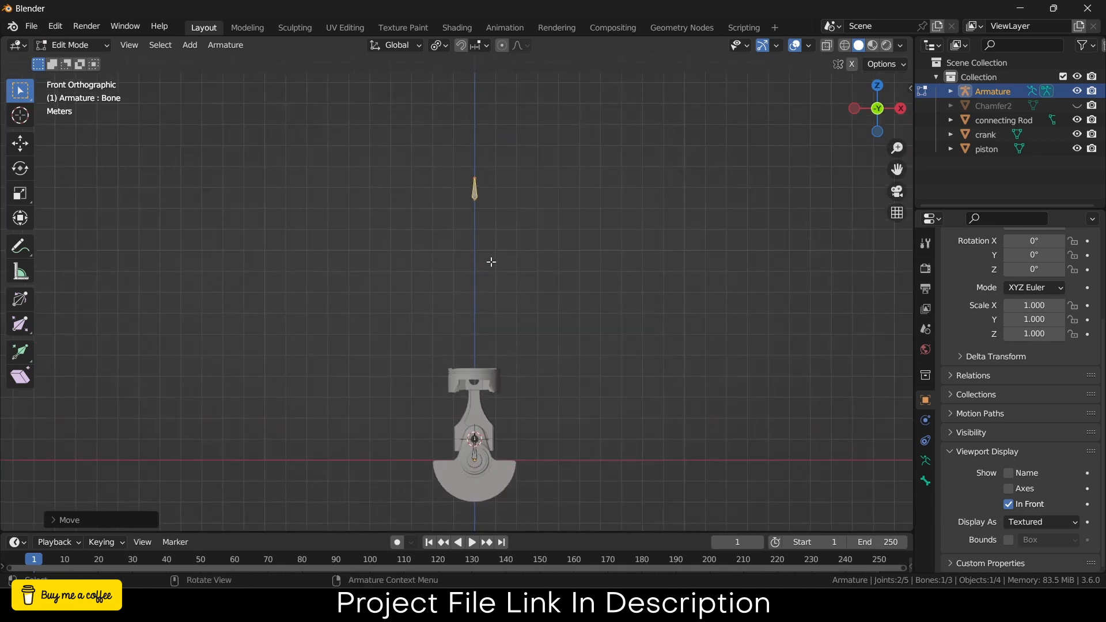
Rotate the new bone about 180° so it points down at the piston and scale it up about 8 times.
{"action": "key", "text": "r"}
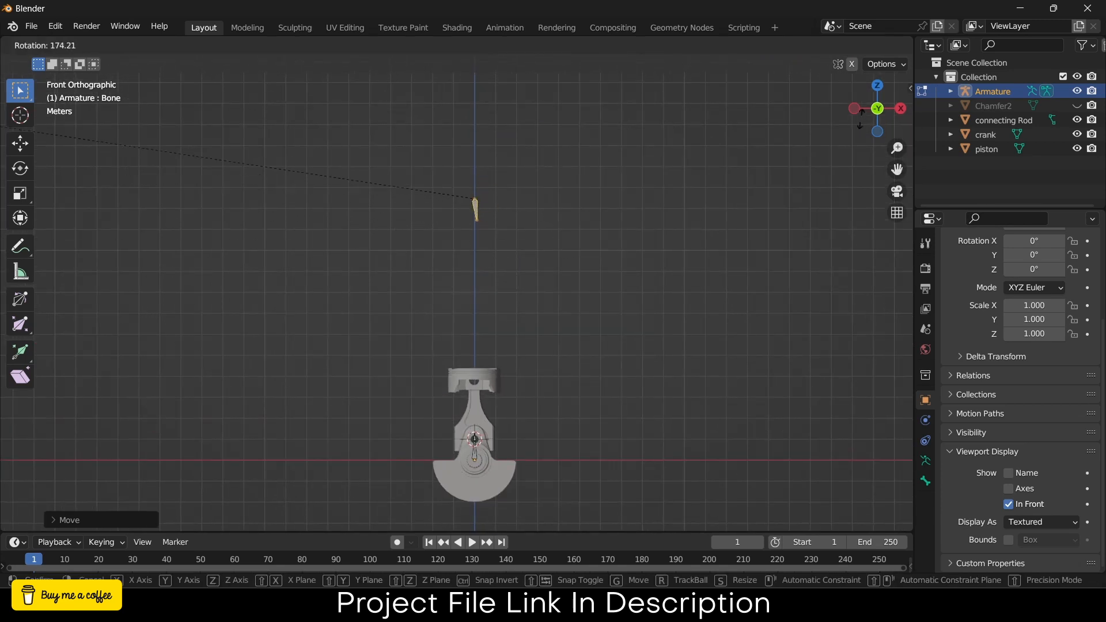
{"action": "left_click", "coordinate": [824, 77]}
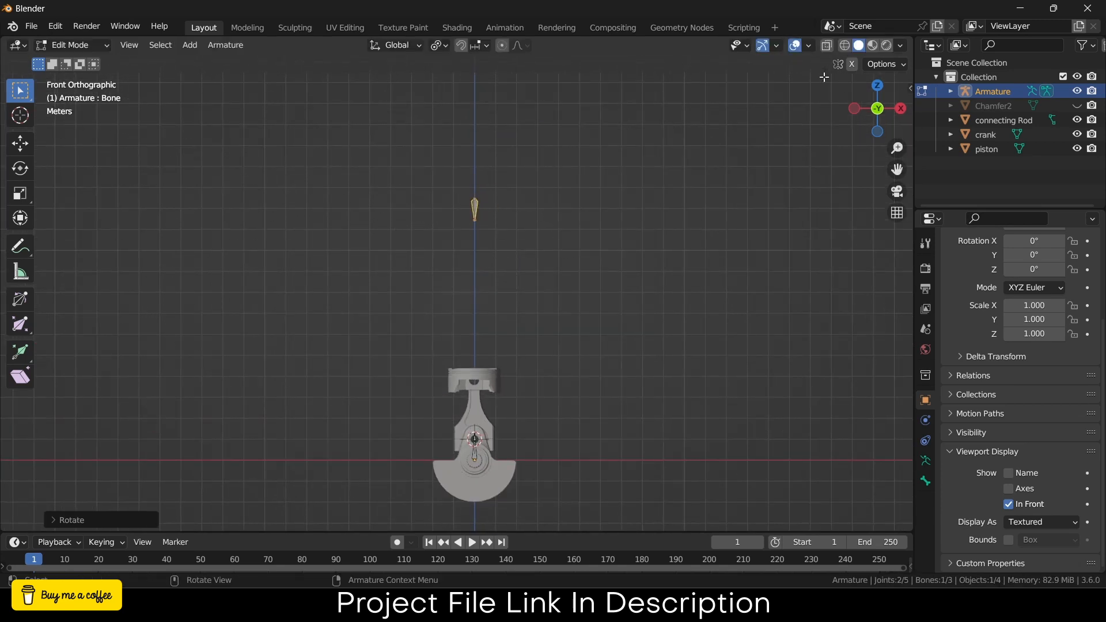
{"action": "key", "text": "s"}
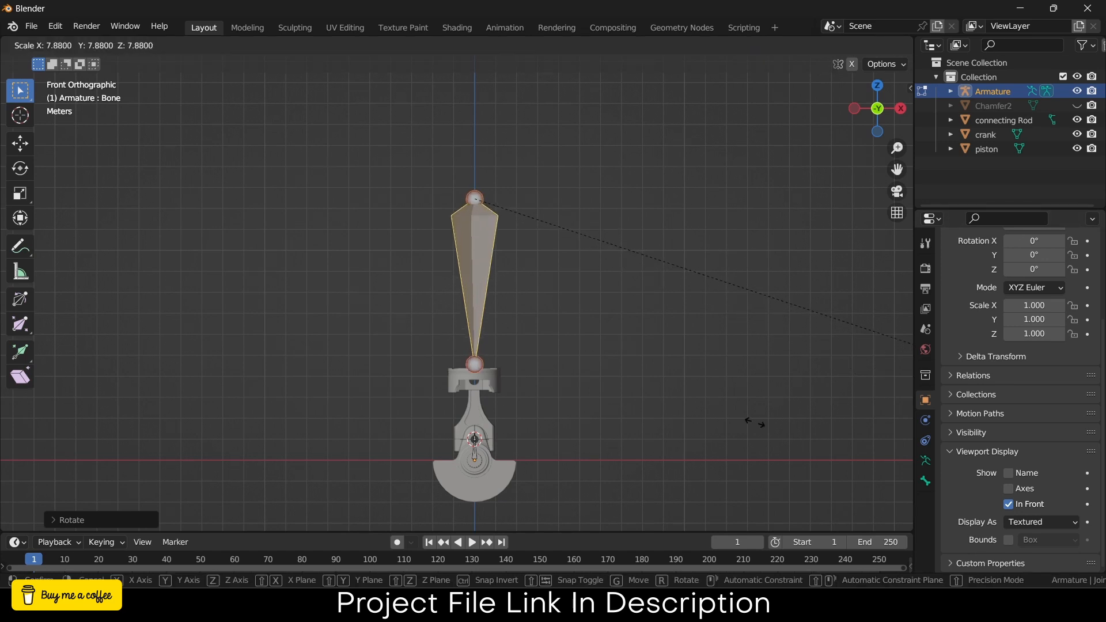
{"action": "left_click", "coordinate": [856, 430]}
Lower the large bone's tip along Z to the level of the piston's pin hole.
{"action": "scroll", "coordinate": [491, 369], "scroll_direction": "up", "scroll_amount": 8}
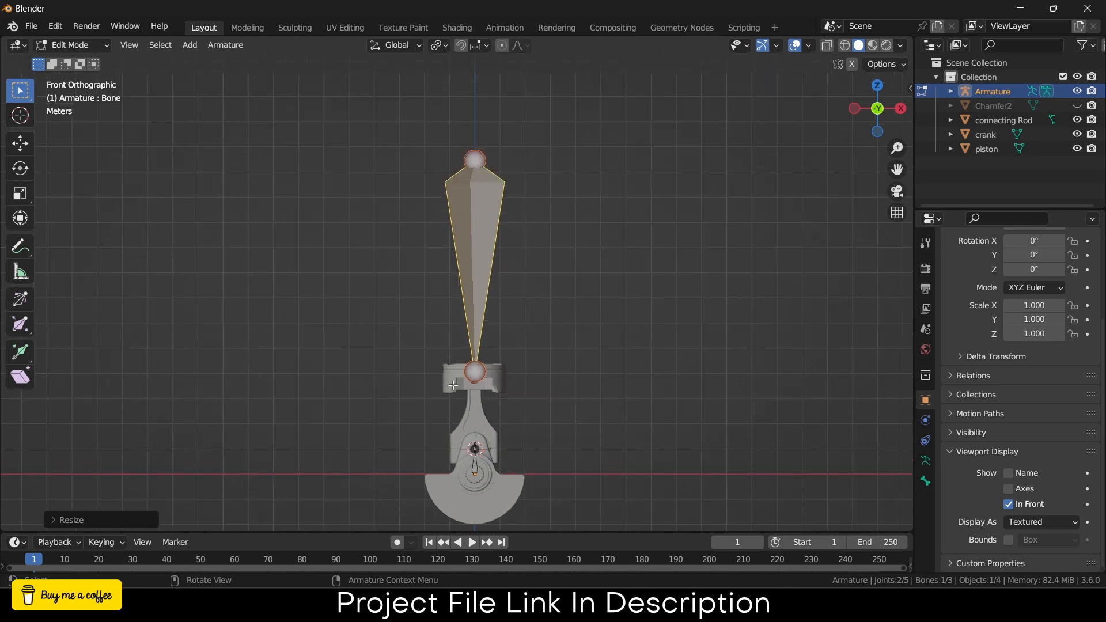
{"action": "scroll", "coordinate": [545, 370], "scroll_direction": "up", "scroll_amount": 3}
{"action": "middle_click_drag", "start_coordinate": [545, 370], "coordinate": [570, 216], "text": "shift"}
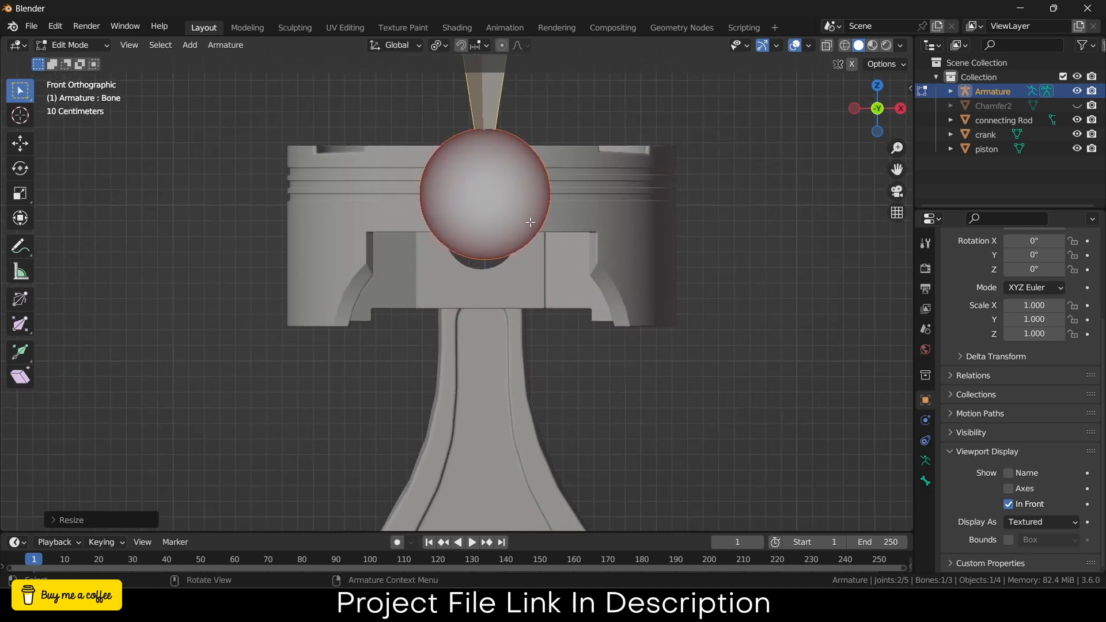
{"action": "key", "text": "g"}
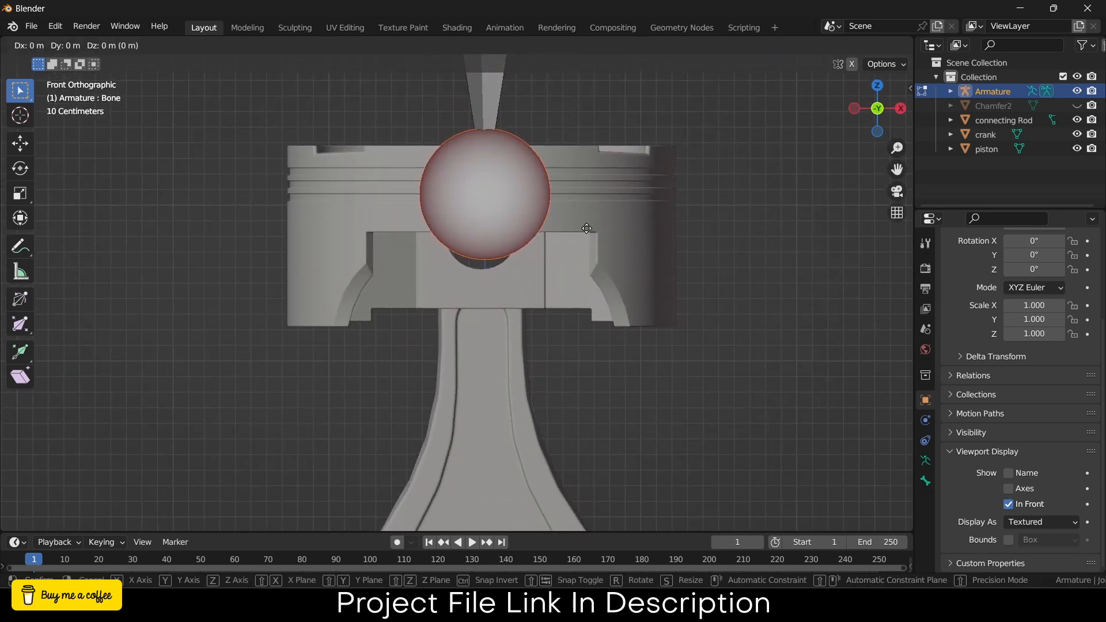
{"action": "key", "text": "z"}
{"action": "left_click", "coordinate": [571, 272]}
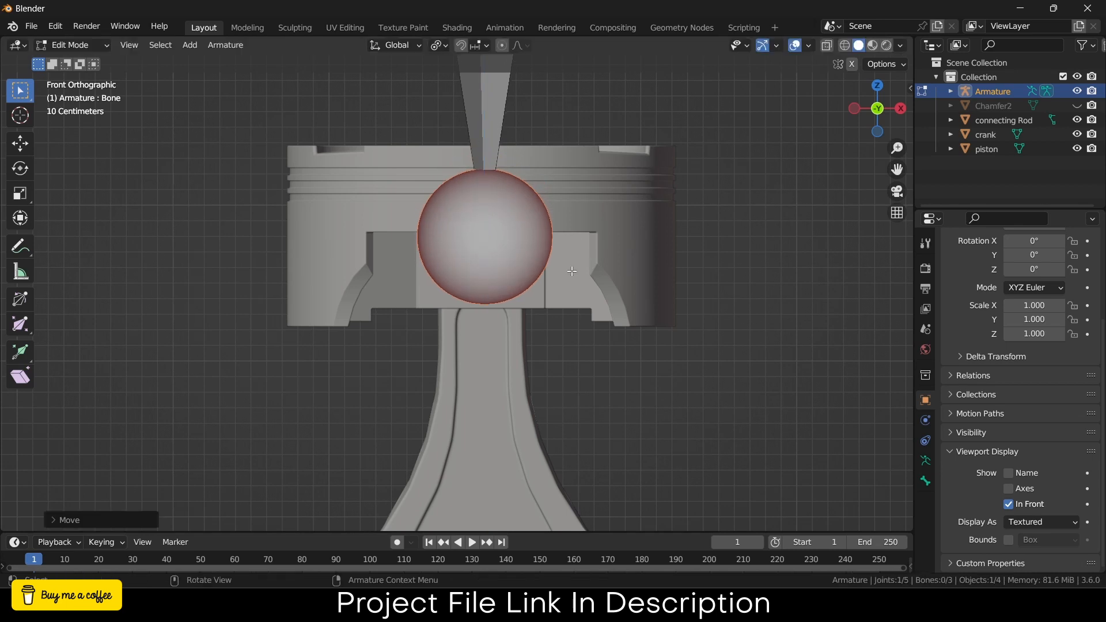
Extrude a short bone straight down along Z from the large bone's tip to the piston's inner lower edge.
{"action": "key", "text": "e"}
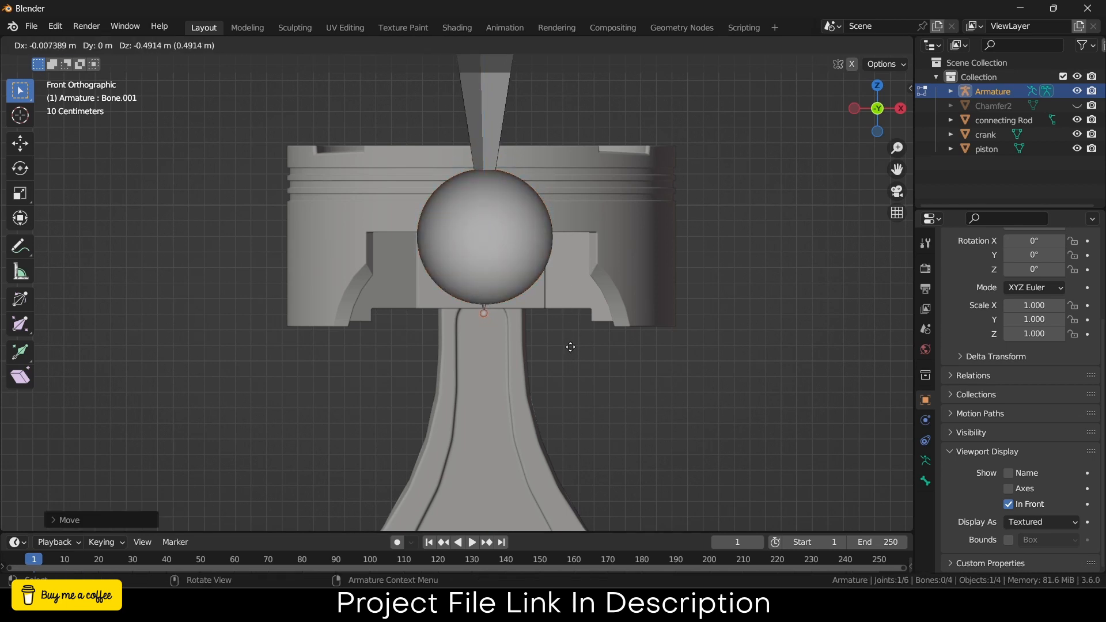
{"action": "key", "text": "z"}
{"action": "left_click", "coordinate": [566, 337]}
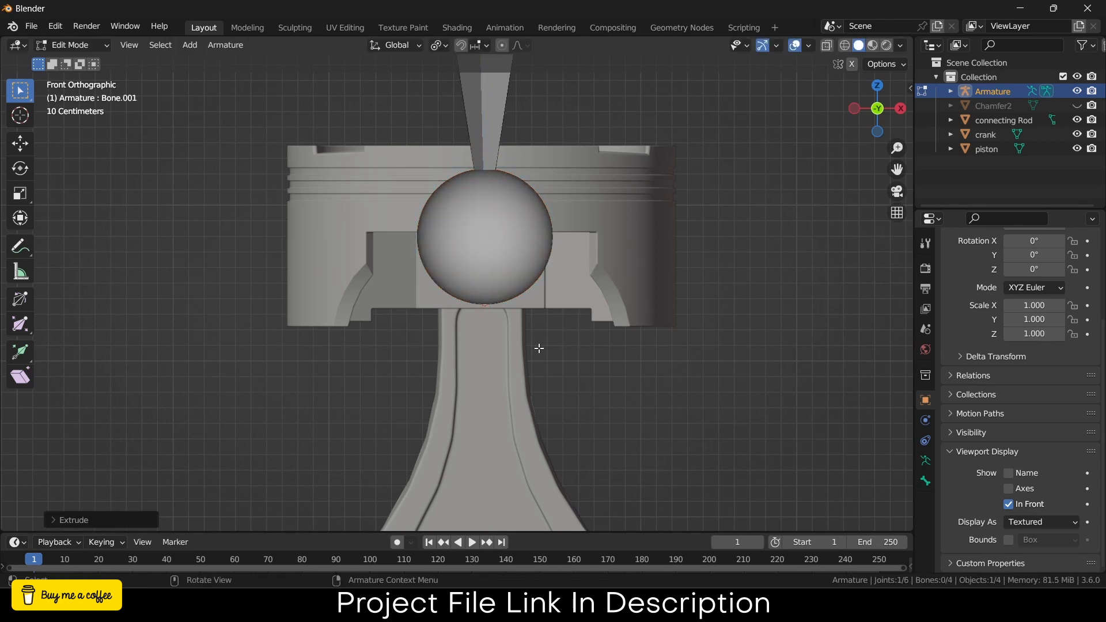
Extrude a bone down along the connecting rod and snap its tip to the 3D cursor at the crankpin centre.
{"action": "scroll", "coordinate": [539, 349], "scroll_direction": "down", "scroll_amount": 4}
{"action": "middle_click_drag", "start_coordinate": [540, 349], "coordinate": [536, 229], "text": "shift"}
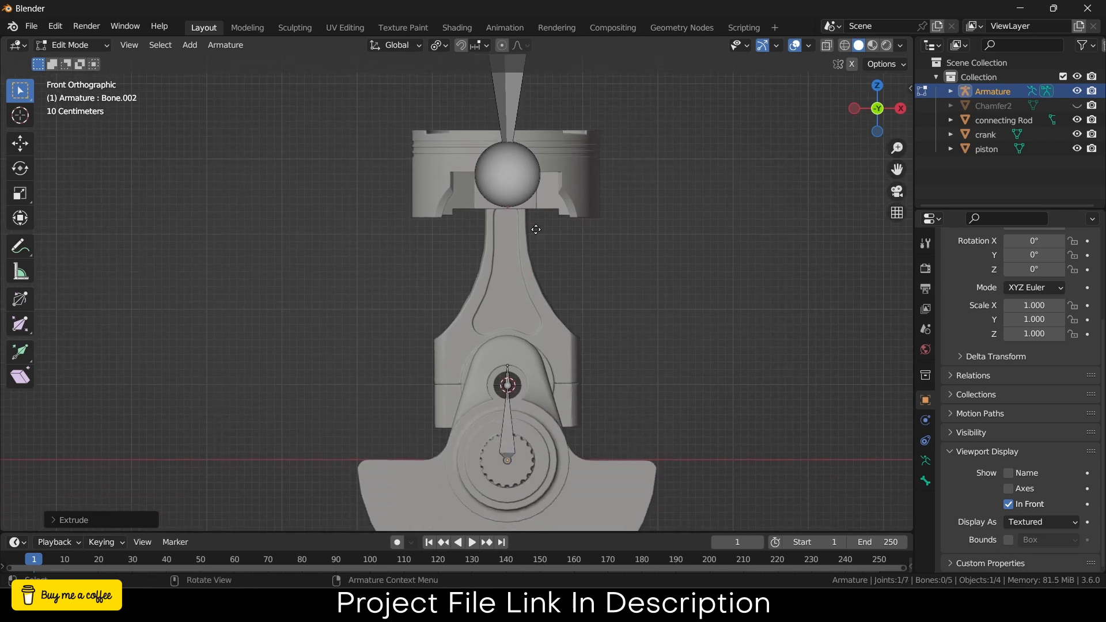
{"action": "key", "text": "e"}
{"action": "left_click", "coordinate": [512, 370]}
{"action": "scroll", "coordinate": [513, 372], "scroll_direction": "up", "scroll_amount": 4}
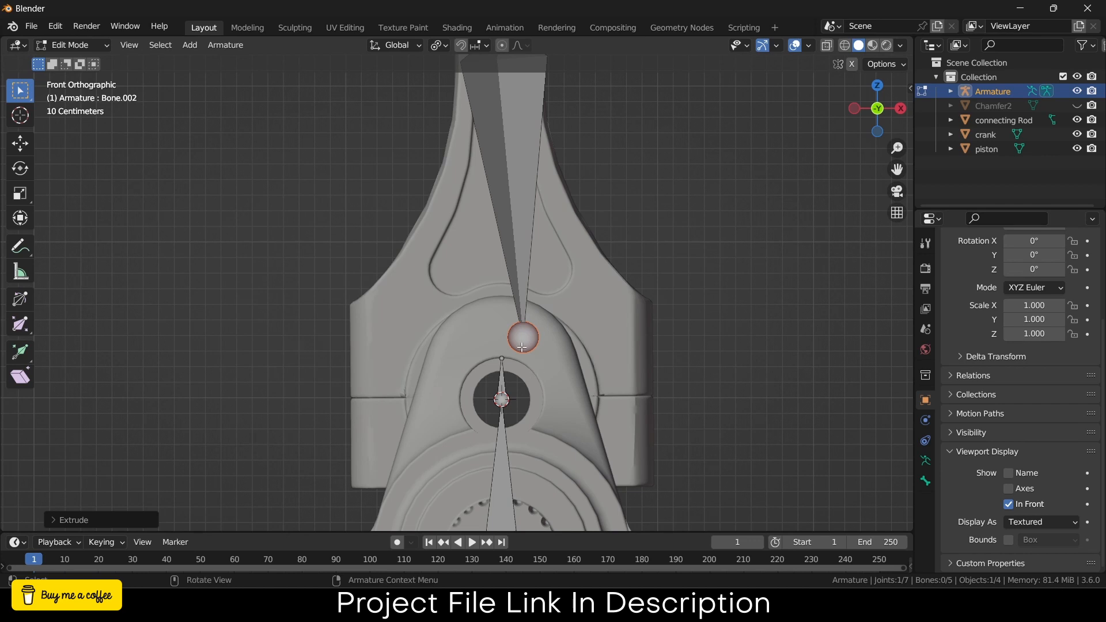
{"action": "key", "text": "shift+s"}
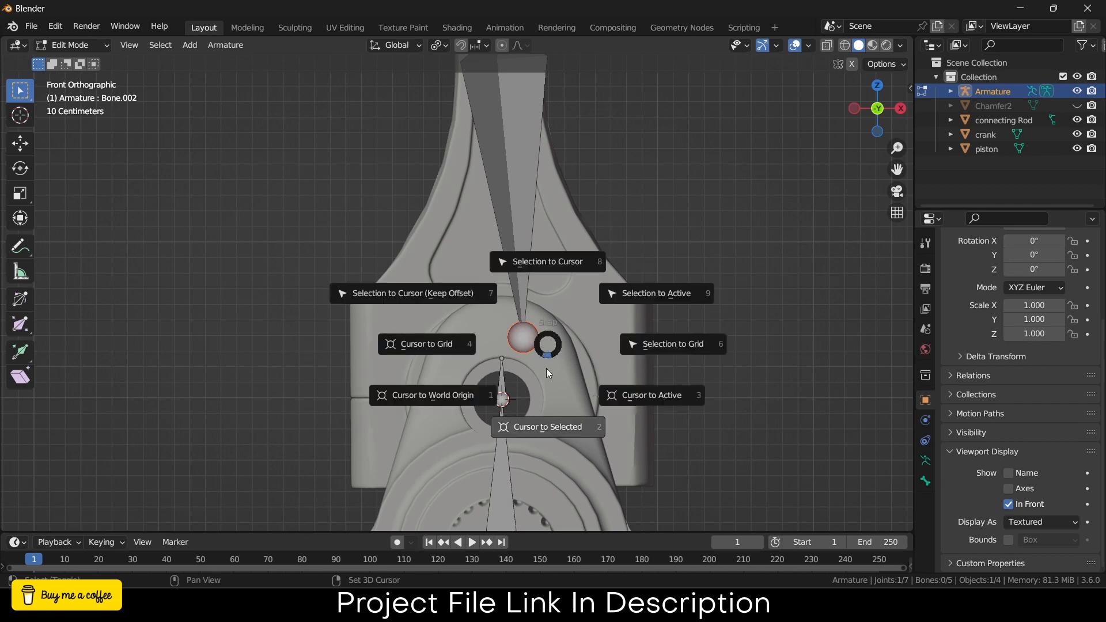
{"action": "left_click", "coordinate": [549, 260]}
Recalculate the roll of all the armature's bones to the Global +Z Axis.
{"action": "scroll", "coordinate": [602, 225], "scroll_direction": "down", "scroll_amount": 4}
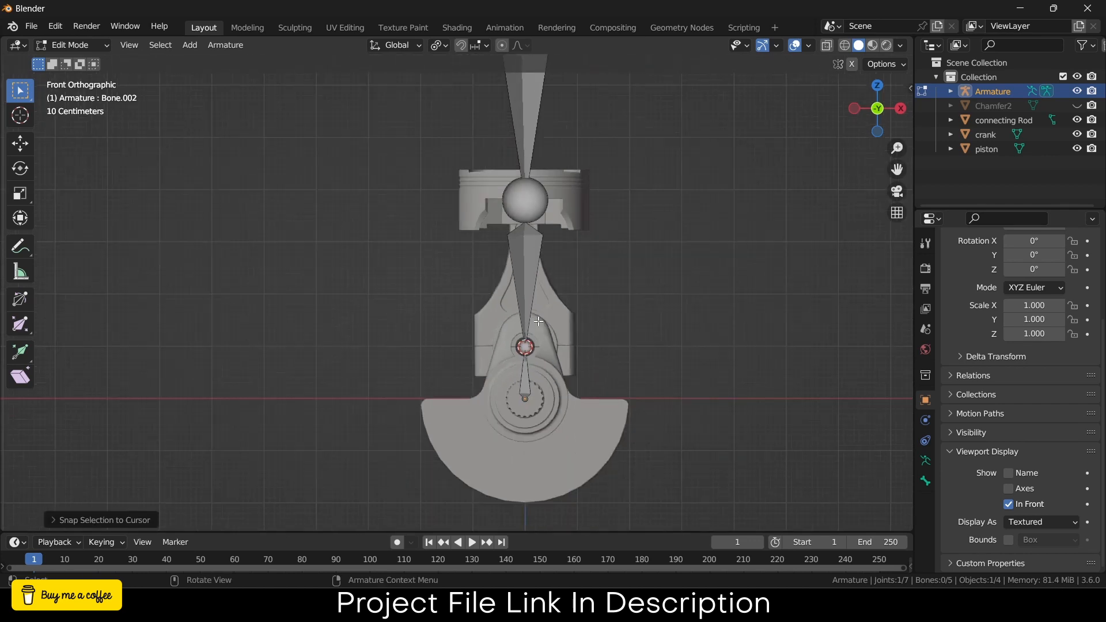
{"action": "key", "text": "a"}
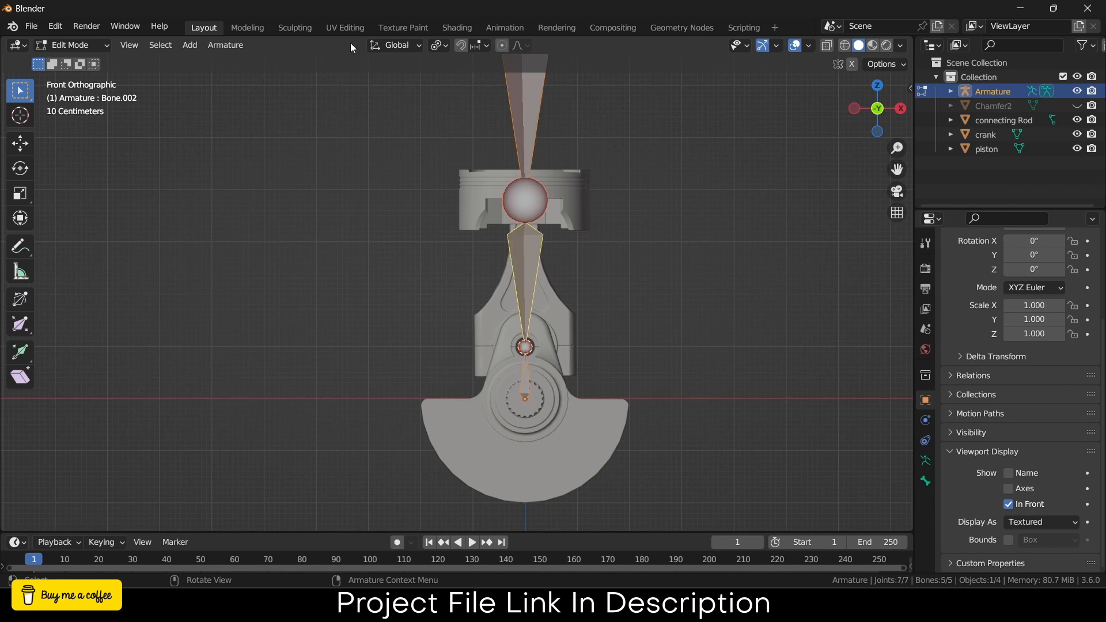
{"action": "left_click", "coordinate": [226, 45]}
{"action": "mouse_move", "coordinate": [277, 104]}
{"action": "mouse_move", "coordinate": [437, 104]}
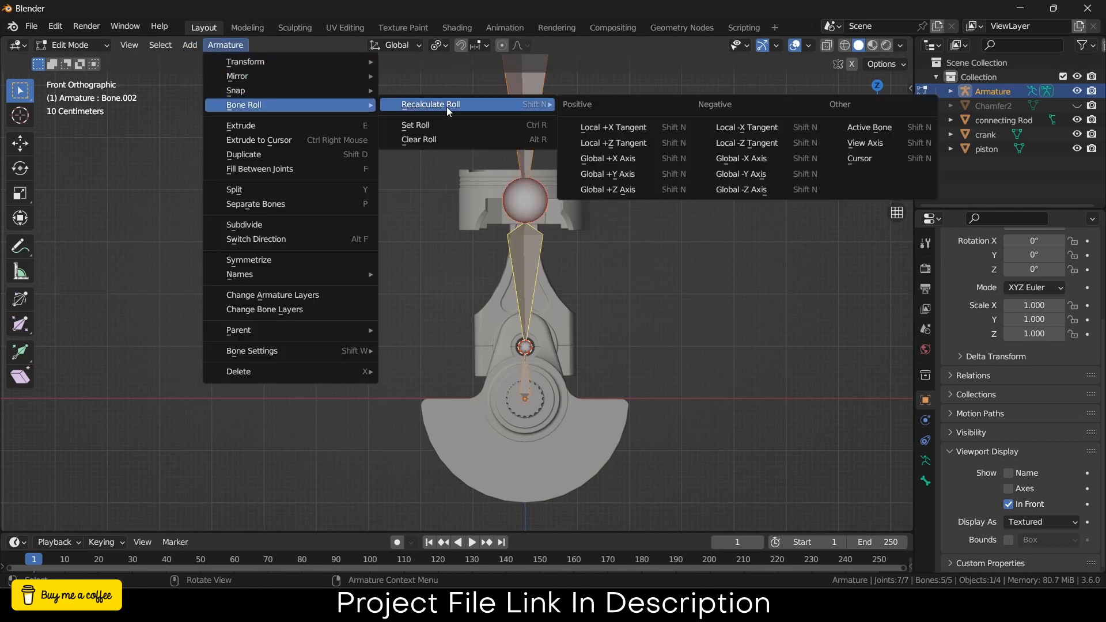
{"action": "left_click", "coordinate": [615, 187]}
Raise the joint between the large upper bone and the short piston bone slightly along Z, within the piston.
{"action": "scroll", "coordinate": [532, 212], "scroll_direction": "up", "scroll_amount": 8}
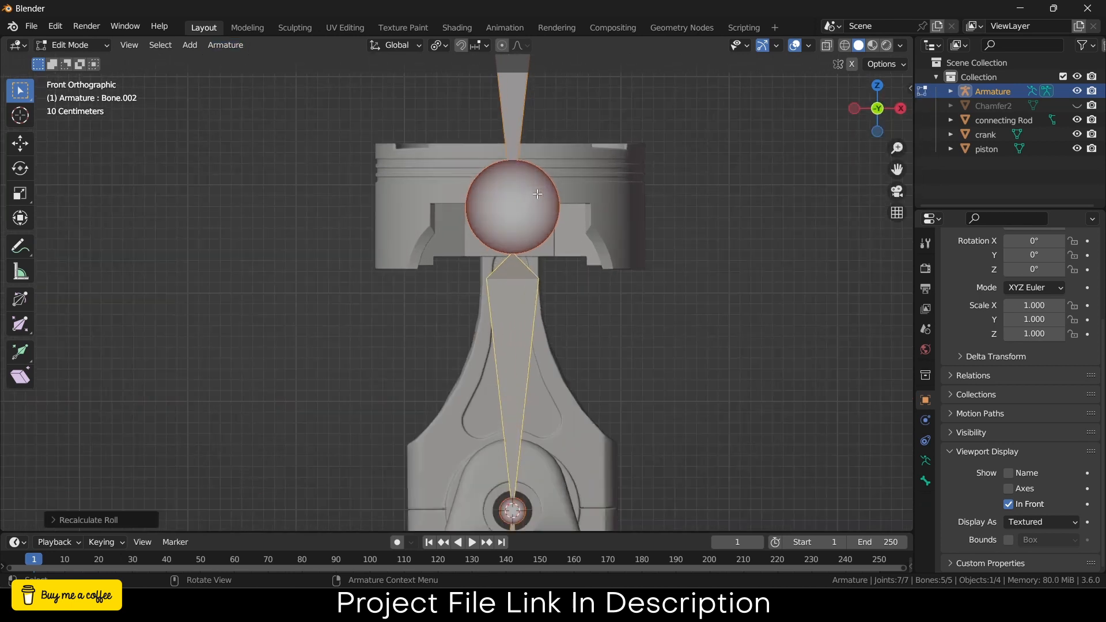
{"action": "left_click", "coordinate": [532, 212]}
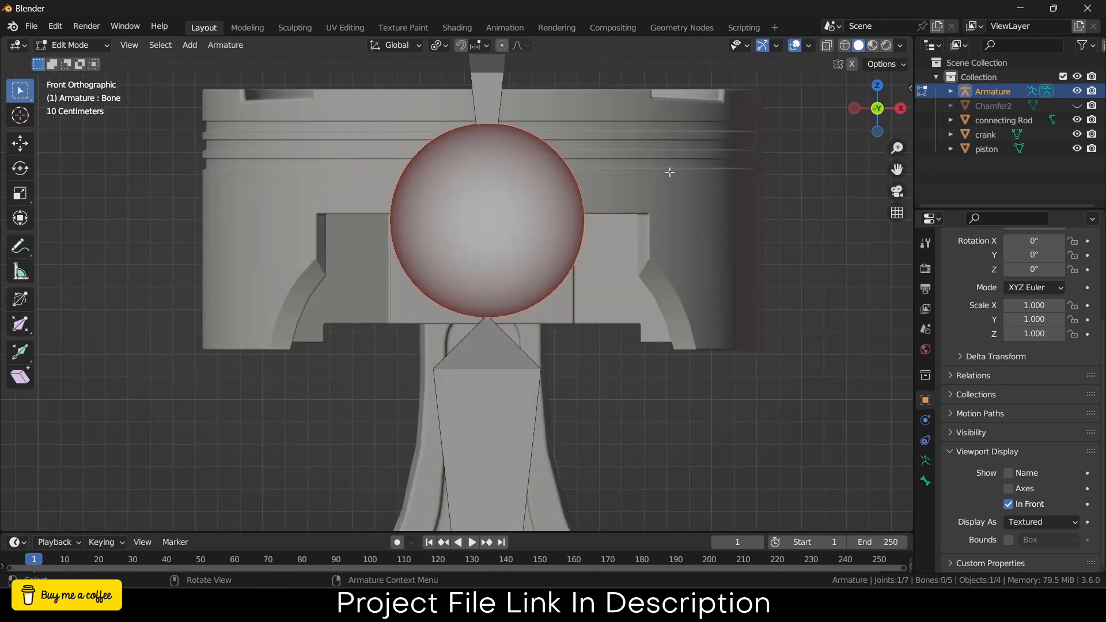
{"action": "key", "text": "g"}
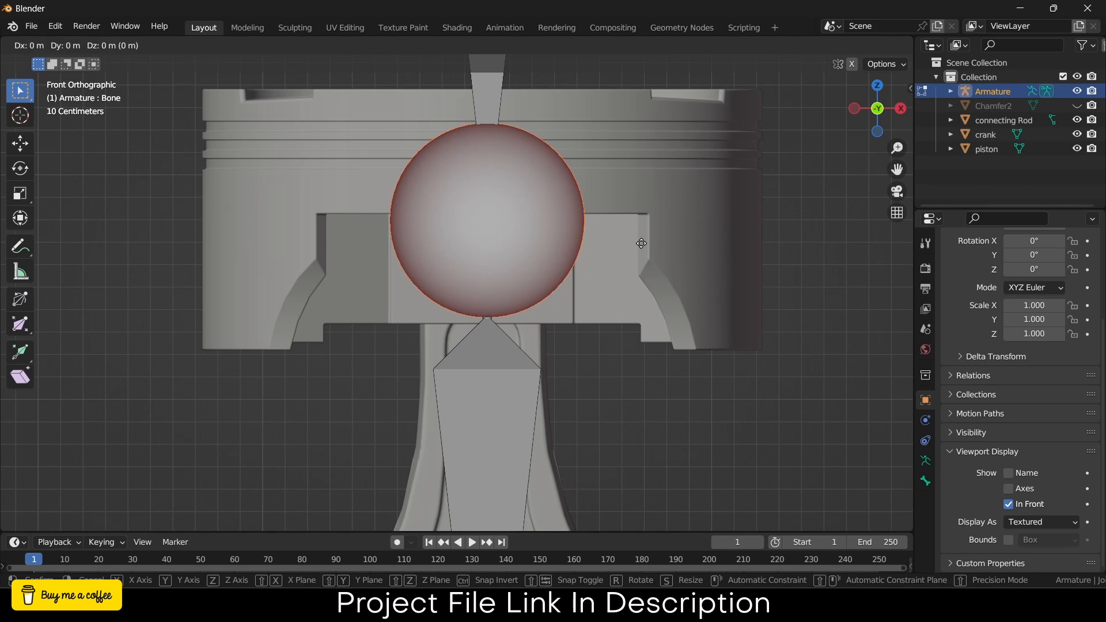
{"action": "key", "text": "x"}
{"action": "key", "text": "z"}
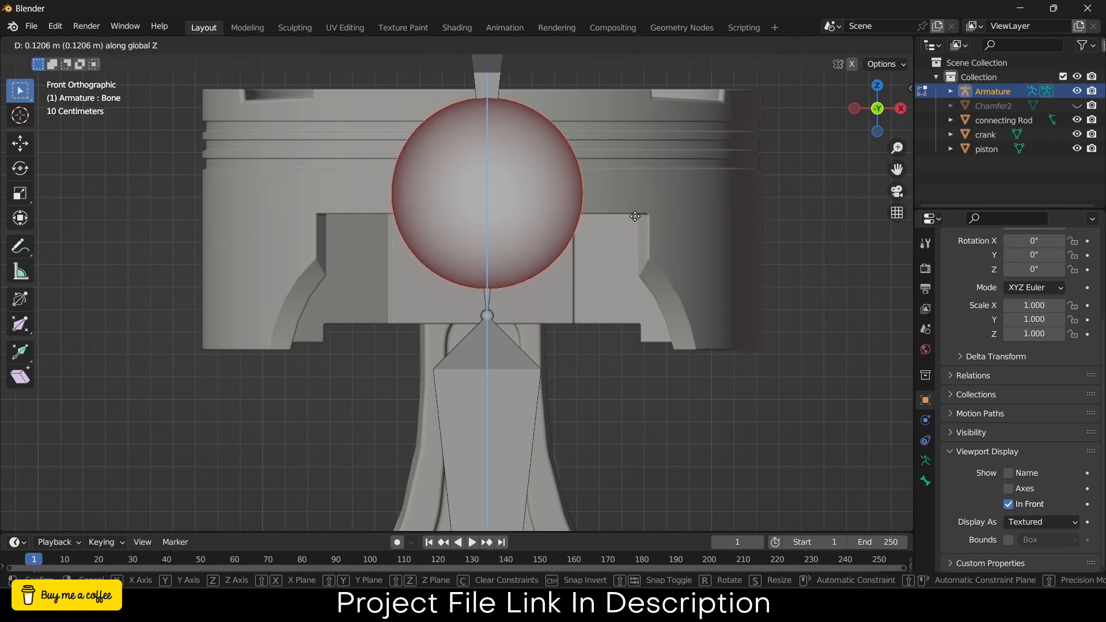
{"action": "left_click", "coordinate": [634, 205]}
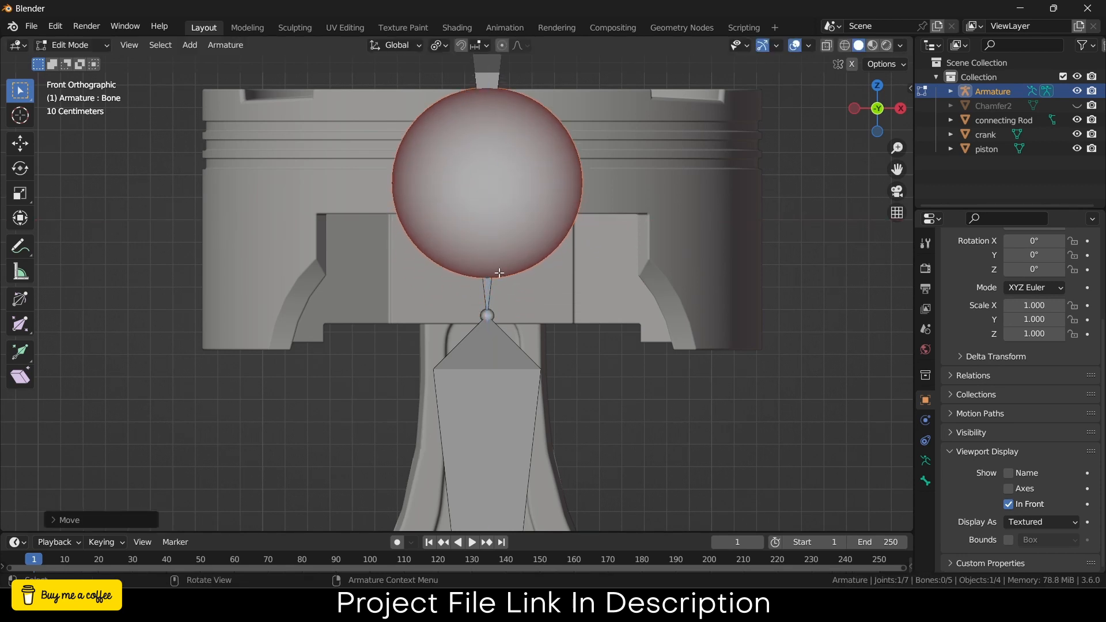
Move the large upper bone's lower joint about 0.8 m further up along Z, above the piston crown, lengthening the piston bone.
{"action": "scroll", "coordinate": [498, 275], "scroll_direction": "up", "scroll_amount": 2}
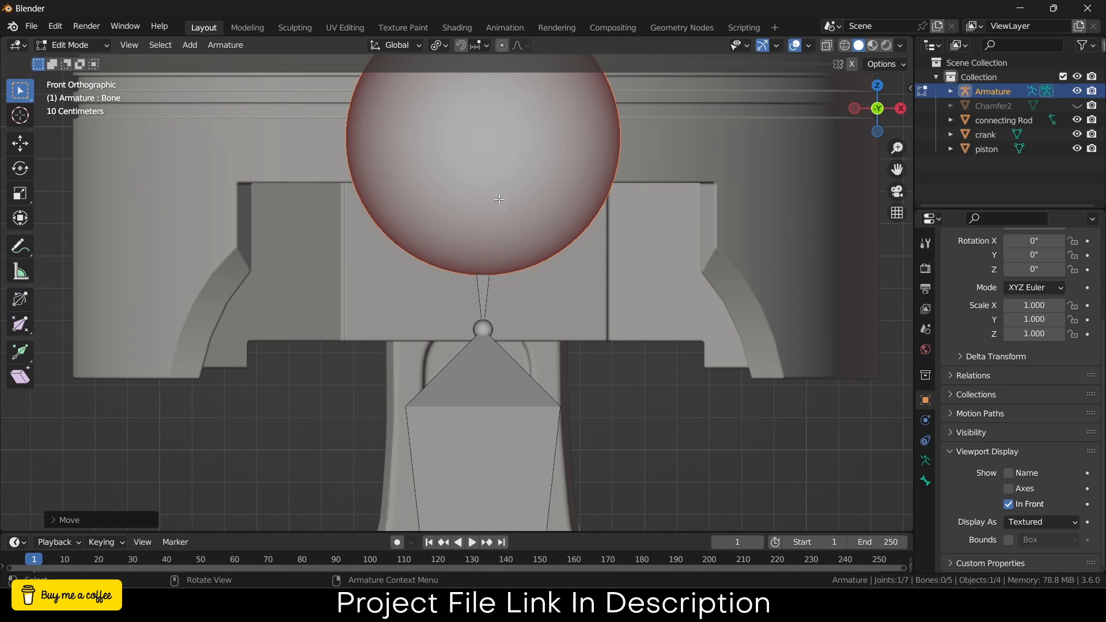
{"action": "left_click", "coordinate": [494, 336]}
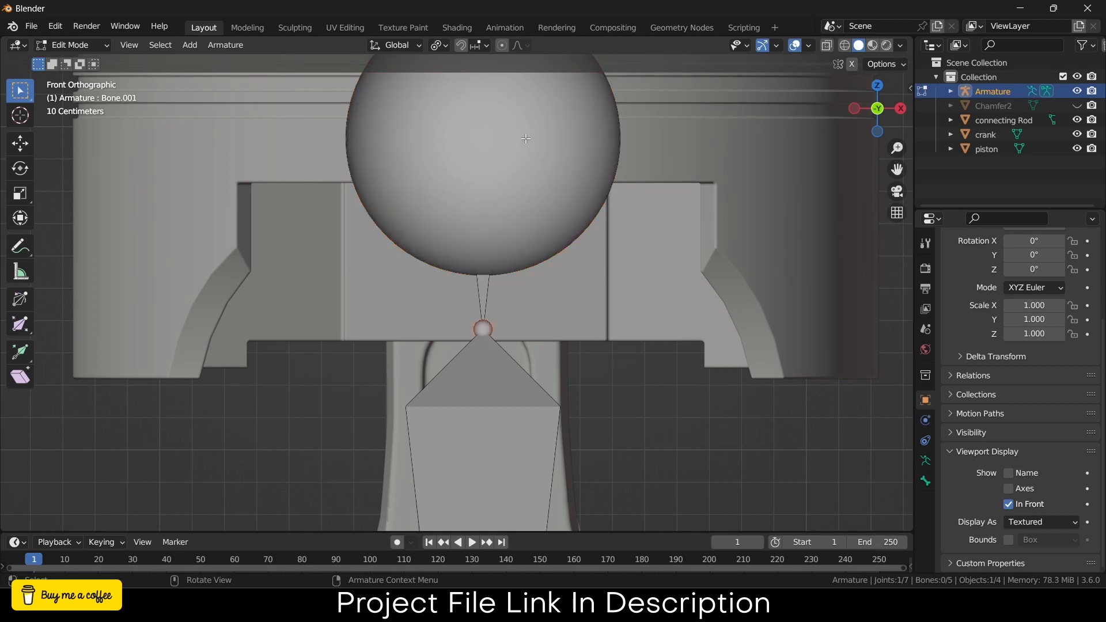
{"action": "scroll", "coordinate": [536, 282], "scroll_direction": "down", "scroll_amount": 3}
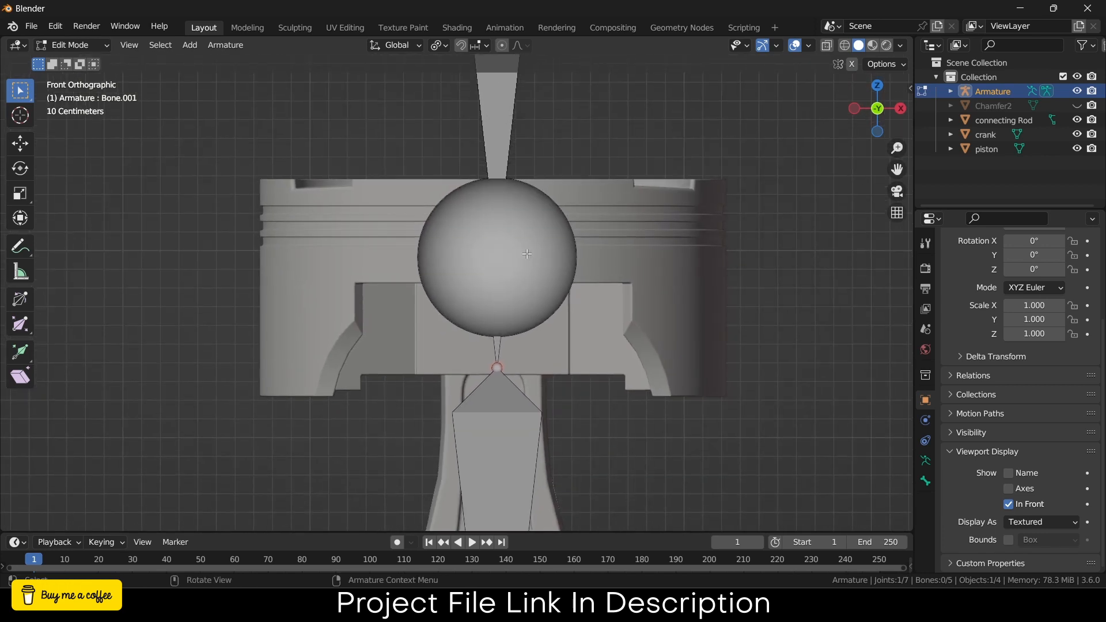
{"action": "left_click", "coordinate": [565, 266]}
{"action": "key", "text": "g"}
{"action": "key", "text": "z"}
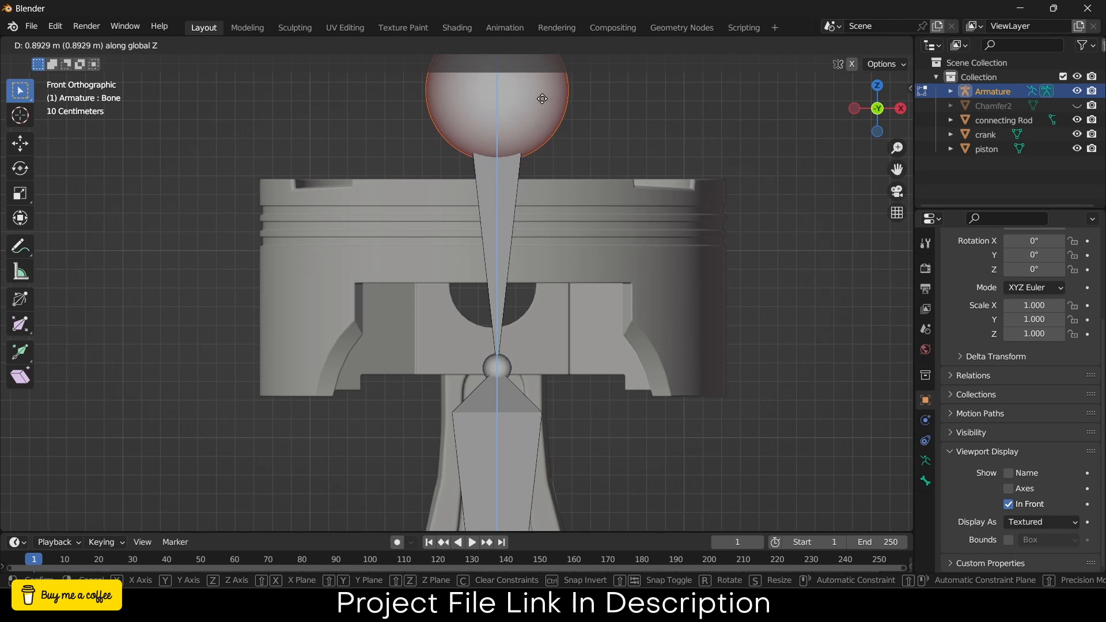
{"action": "left_click", "coordinate": [543, 111]}
{"action": "scroll", "coordinate": [539, 230], "scroll_direction": "up", "scroll_amount": 4}
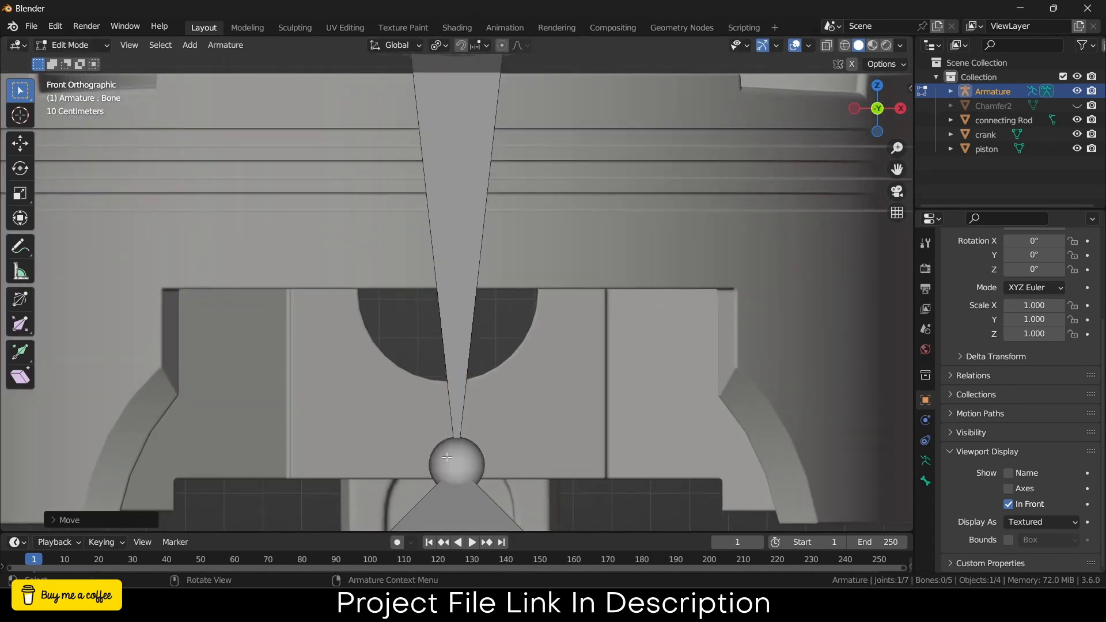
Select the inner face loops of the piston's pin hole and snap the 3D cursor to their centre.
{"action": "left_click", "coordinate": [470, 466]}
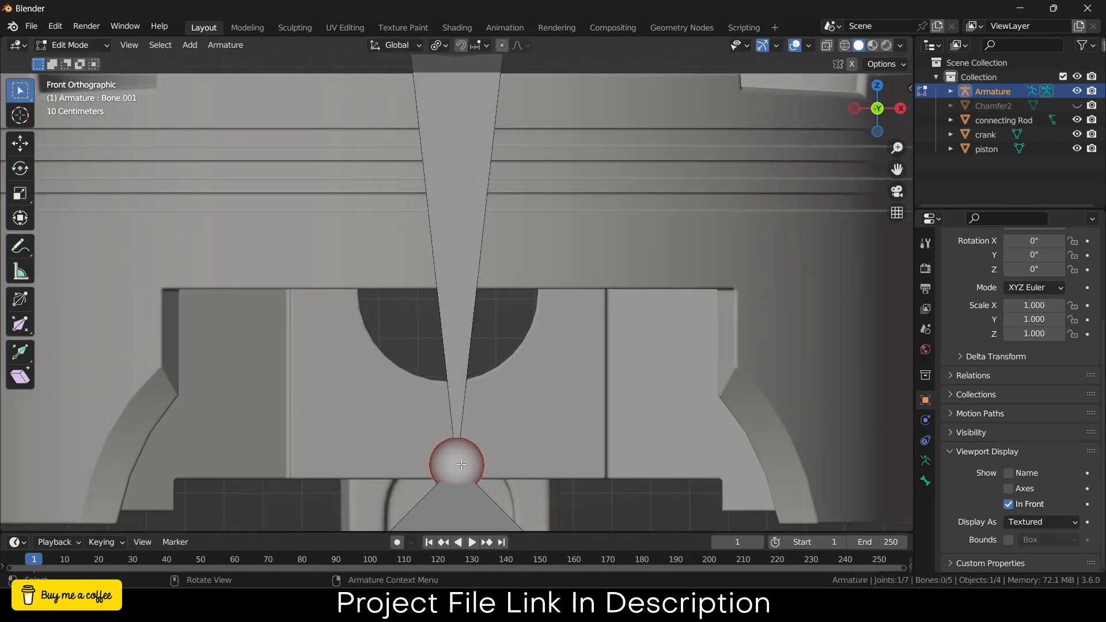
{"action": "middle_click_drag", "start_coordinate": [461, 465], "coordinate": [467, 303]}
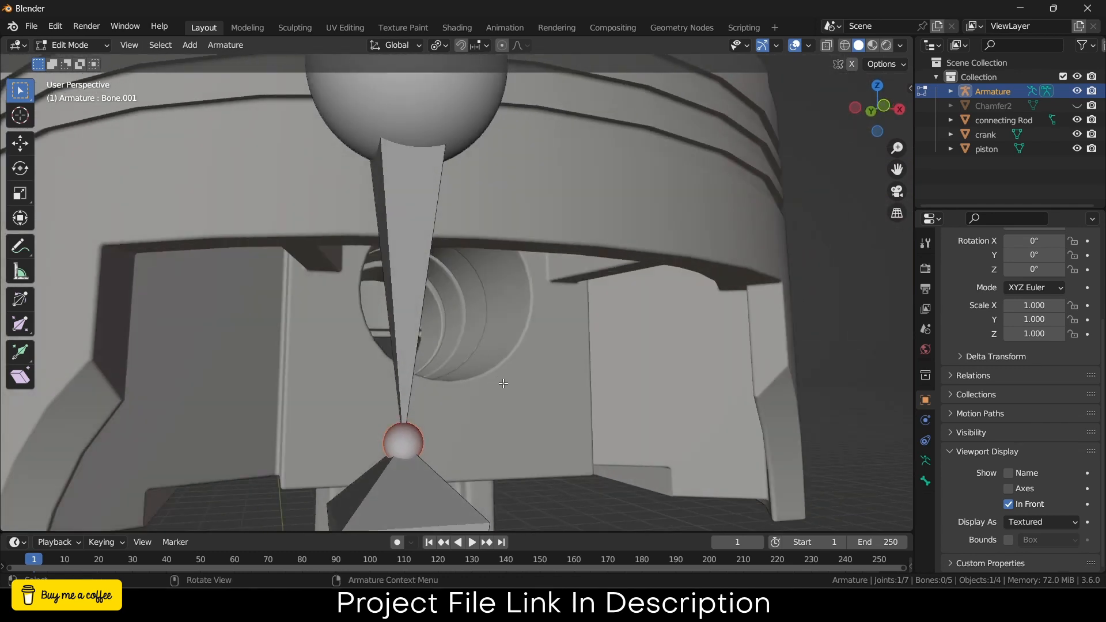
{"action": "key", "text": "Tab"}
{"action": "left_click", "coordinate": [524, 366]}
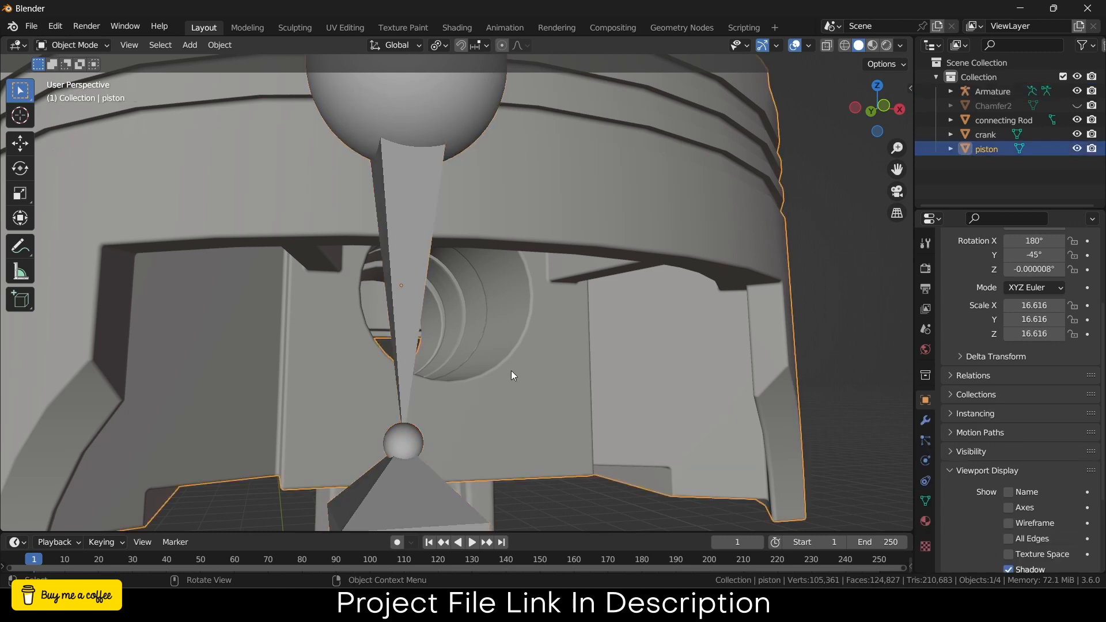
{"action": "key", "text": "Tab"}
{"action": "middle_click_drag", "start_coordinate": [461, 349], "coordinate": [452, 347]}
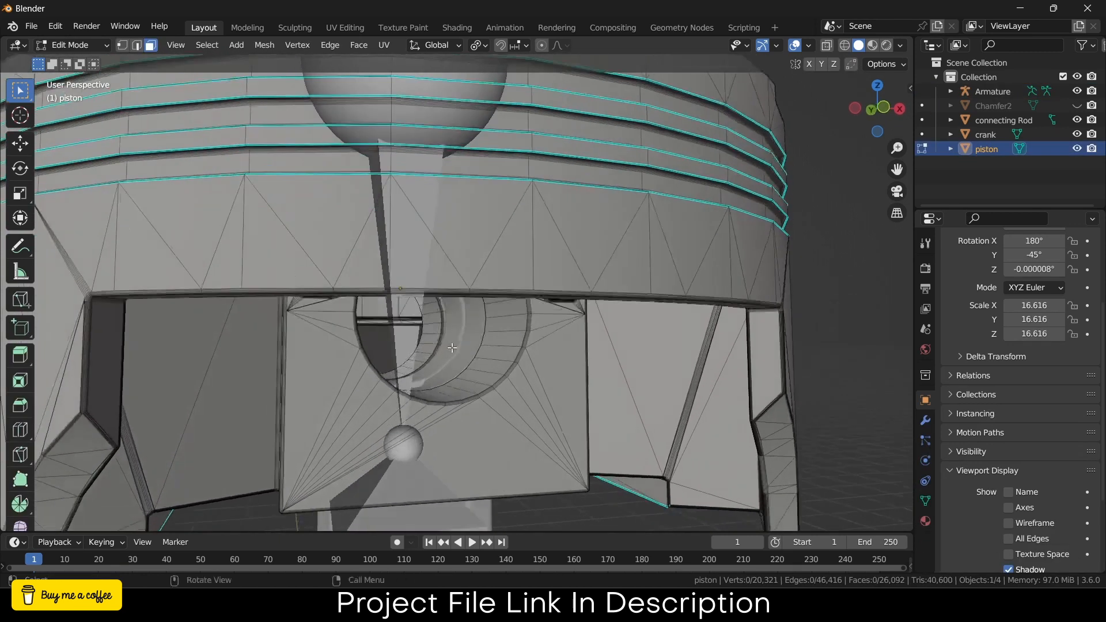
{"action": "left_click", "coordinate": [487, 361], "text": "alt"}
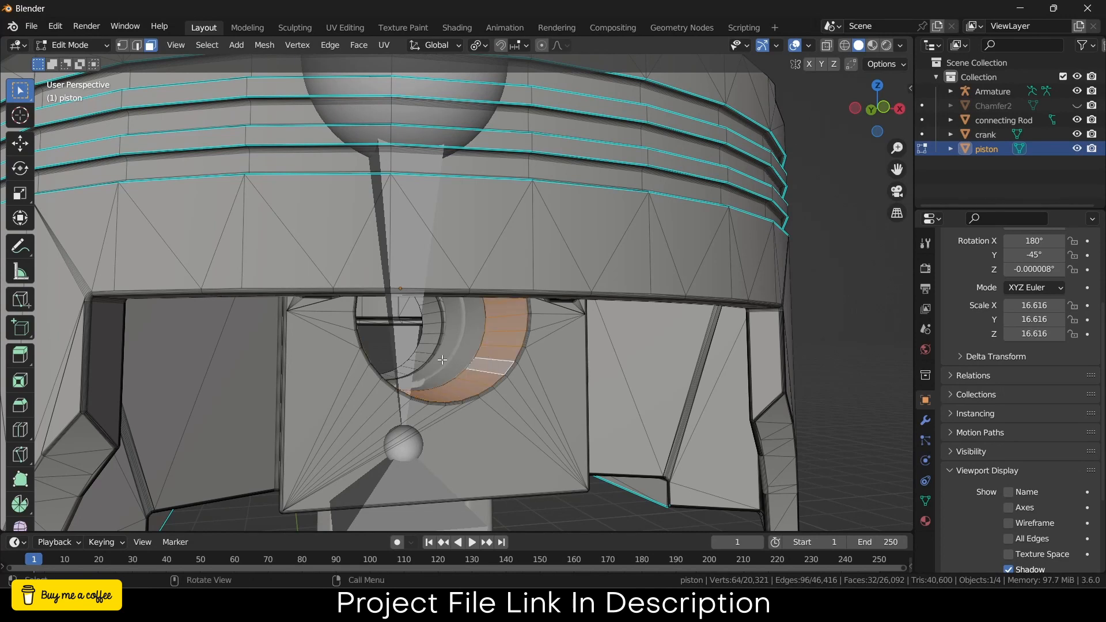
{"action": "left_click", "coordinate": [426, 339], "text": "alt+shift"}
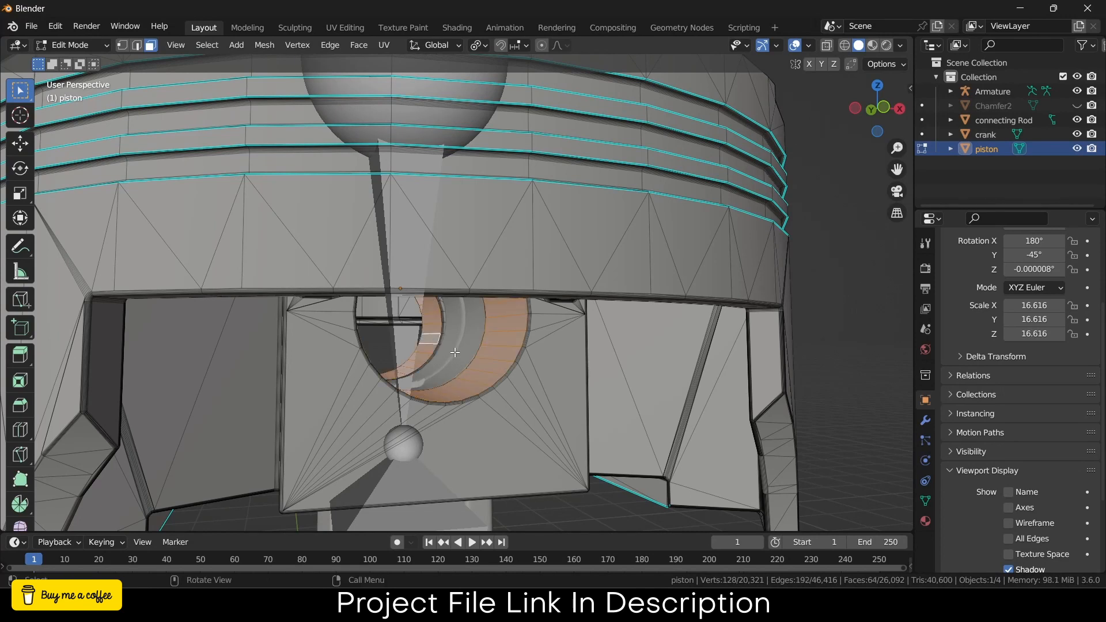
{"action": "key", "text": "shift+s"}
{"action": "left_click", "coordinate": [451, 436]}
{"action": "key", "text": "KP_1"}
{"action": "key", "text": "alt+a"}
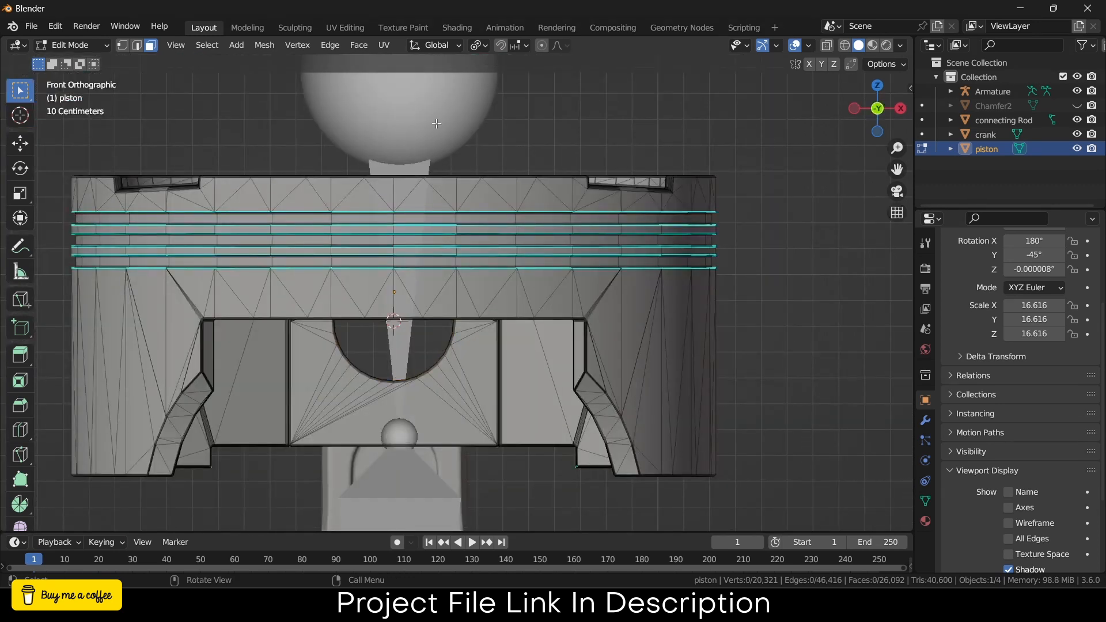
Snap the armature joint between the piston bone and the connecting rod bone to the 3D cursor in the pin hole.
{"action": "key", "text": "Tab"}
{"action": "left_click", "coordinate": [429, 106]}
{"action": "key", "text": "Tab"}
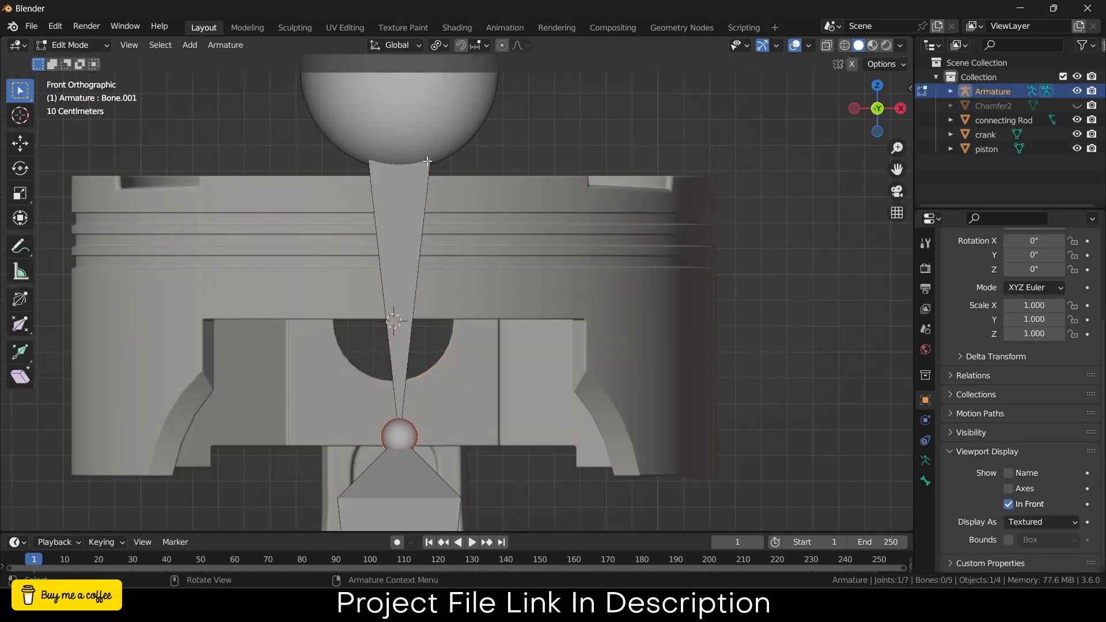
{"action": "key", "text": "shift+s"}
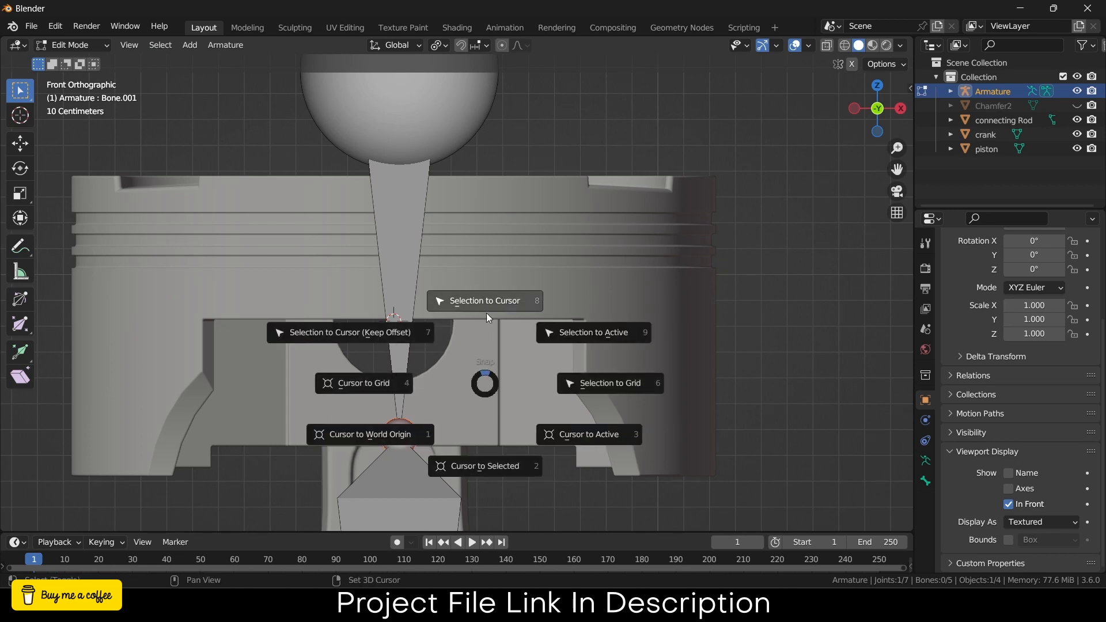
{"action": "left_click", "coordinate": [483, 317]}
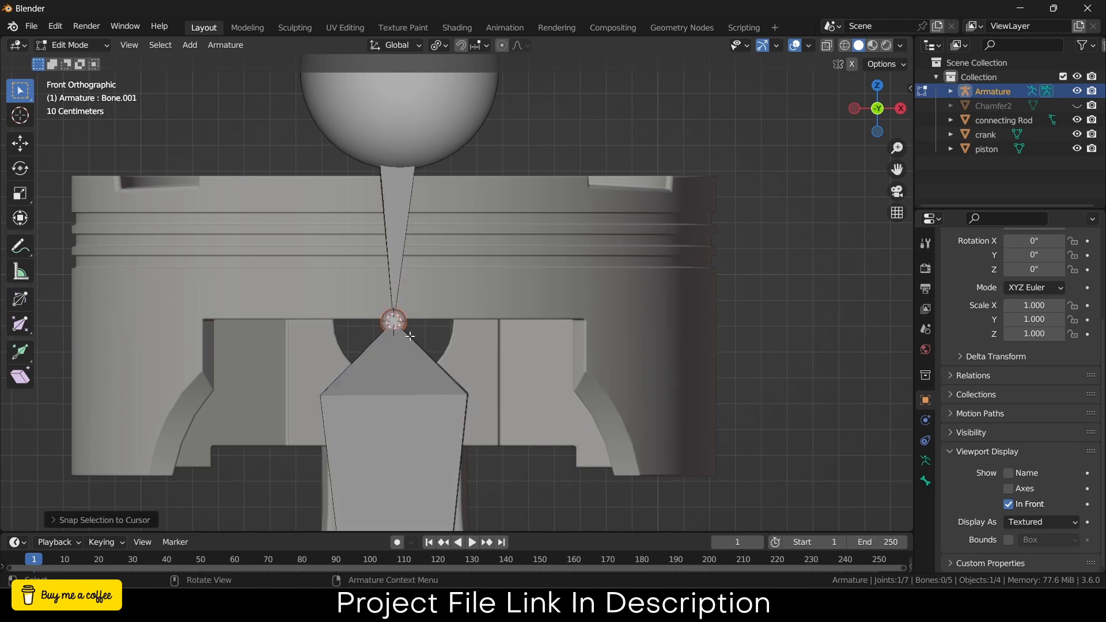
Switch the viewport to wireframe shading to expose the bones around the crankpin joint.
{"action": "scroll", "coordinate": [412, 339], "scroll_direction": "down", "scroll_amount": 5}
{"action": "scroll", "coordinate": [424, 343], "scroll_direction": "down", "scroll_amount": 4}
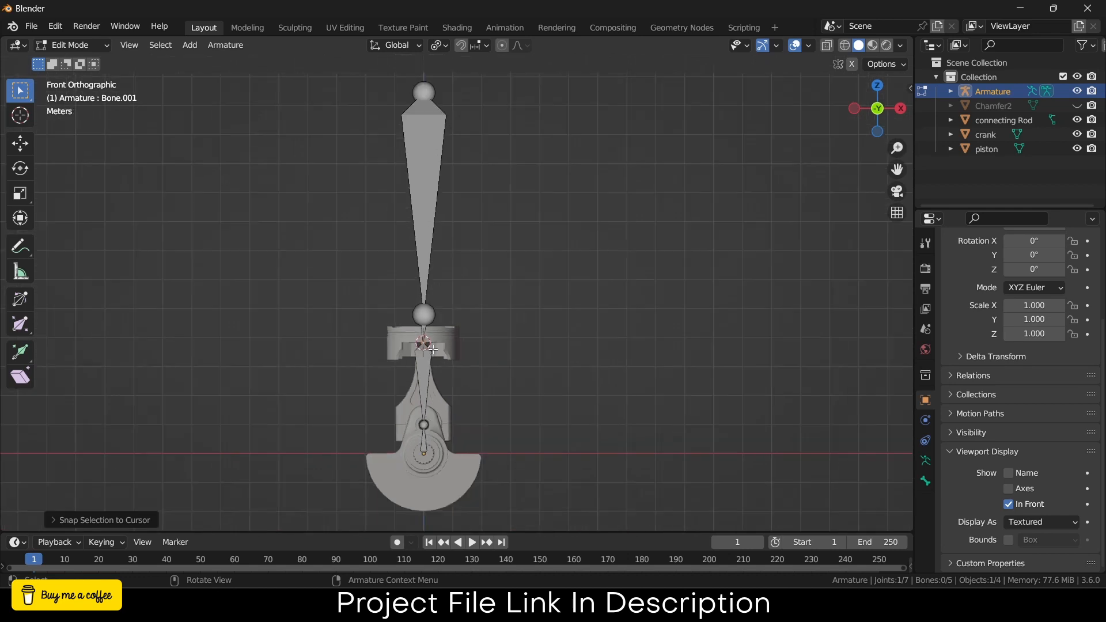
{"action": "scroll", "coordinate": [434, 445], "scroll_direction": "up", "scroll_amount": 2}
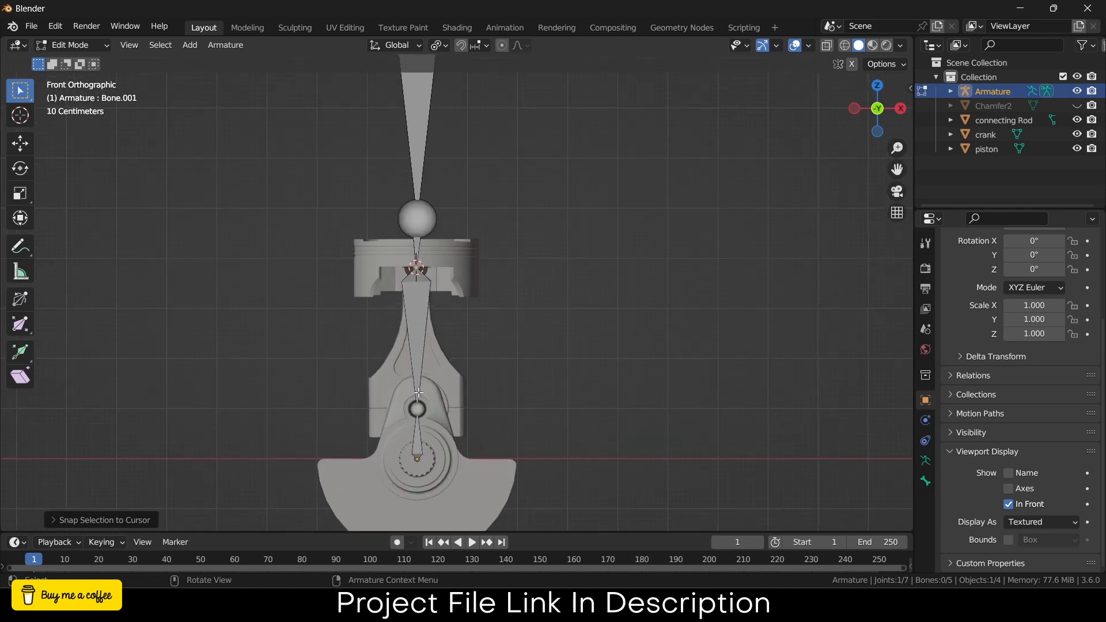
{"action": "scroll", "coordinate": [418, 393], "scroll_direction": "up", "scroll_amount": 5}
{"action": "scroll", "coordinate": [419, 393], "scroll_direction": "down", "scroll_amount": 3}
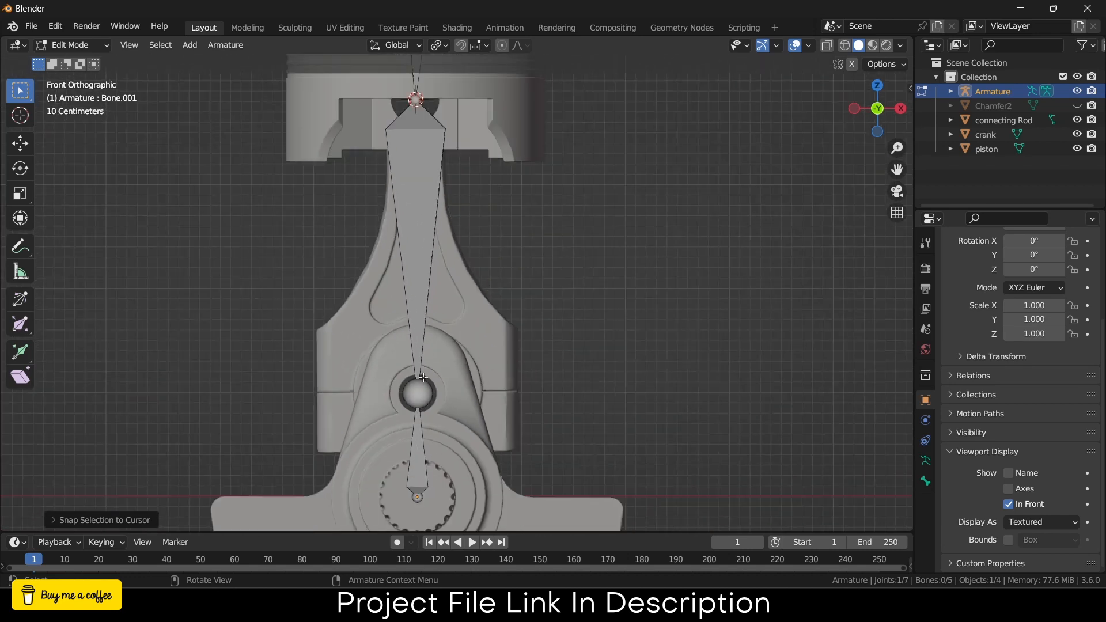
{"action": "scroll", "coordinate": [418, 393], "scroll_direction": "up", "scroll_amount": 4}
{"action": "left_click", "coordinate": [845, 45]}
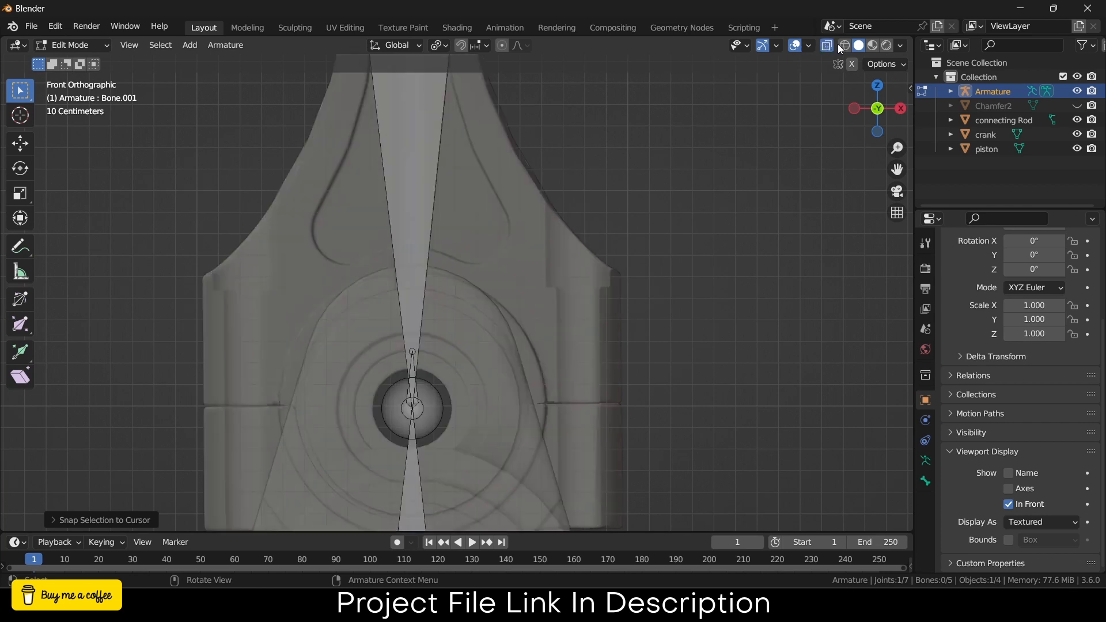
{"action": "scroll", "coordinate": [411, 434], "scroll_direction": "up", "scroll_amount": 3}
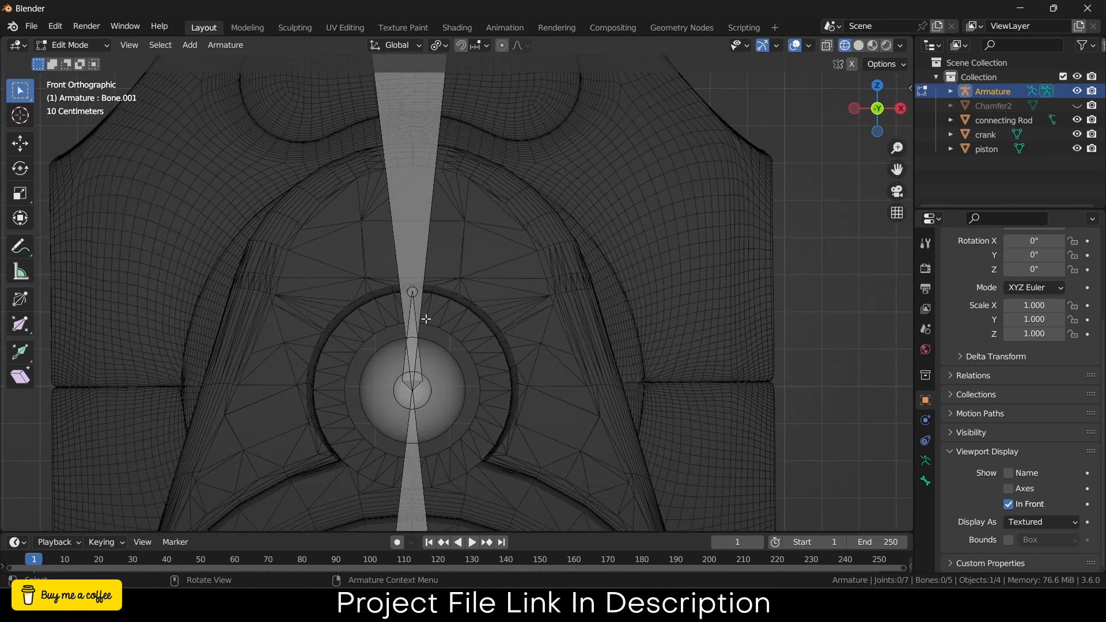
Examine the bones overlapping at the crankpin, singling out the connecting rod bone.
{"action": "scroll", "coordinate": [424, 321], "scroll_direction": "down", "scroll_amount": 4}
{"action": "scroll", "coordinate": [426, 324], "scroll_direction": "up", "scroll_amount": 3}
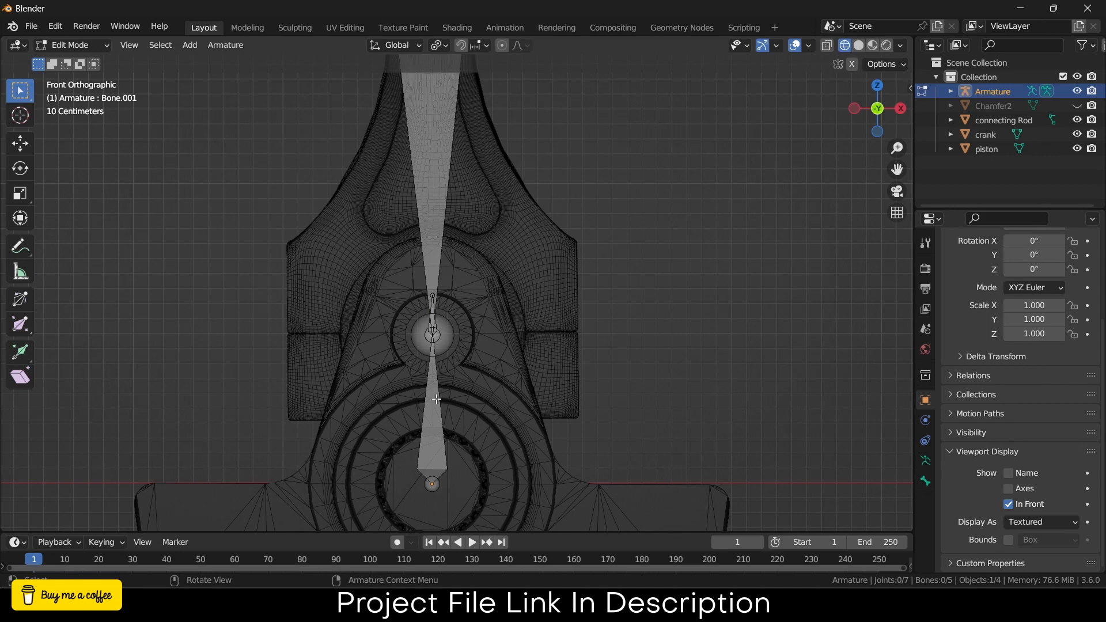
{"action": "scroll", "coordinate": [443, 346], "scroll_direction": "up", "scroll_amount": 6}
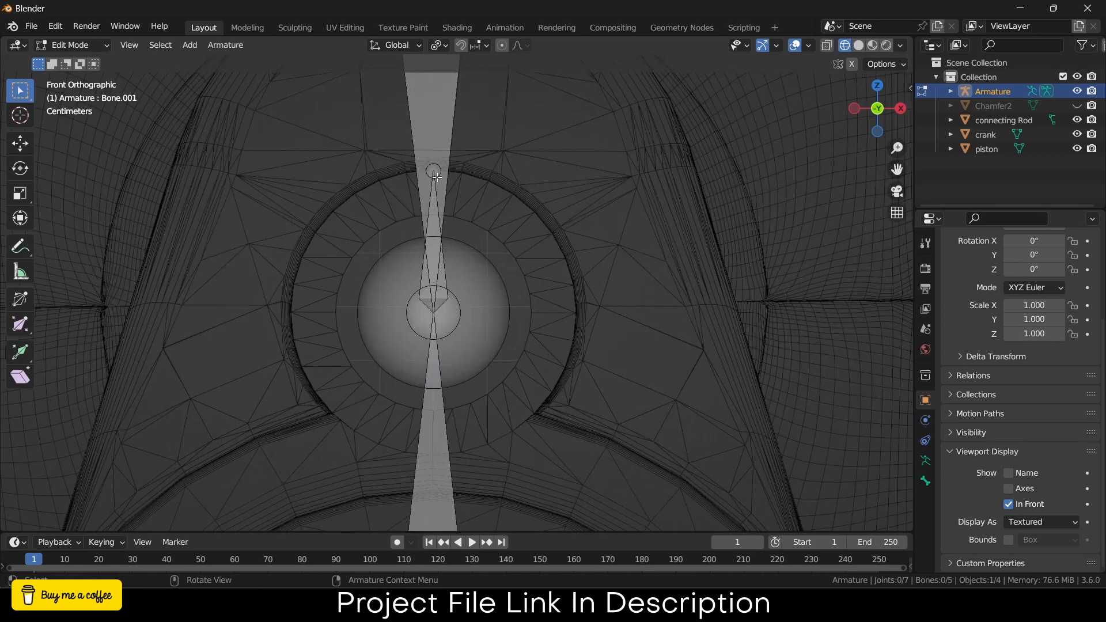
{"action": "left_click", "coordinate": [447, 116]}
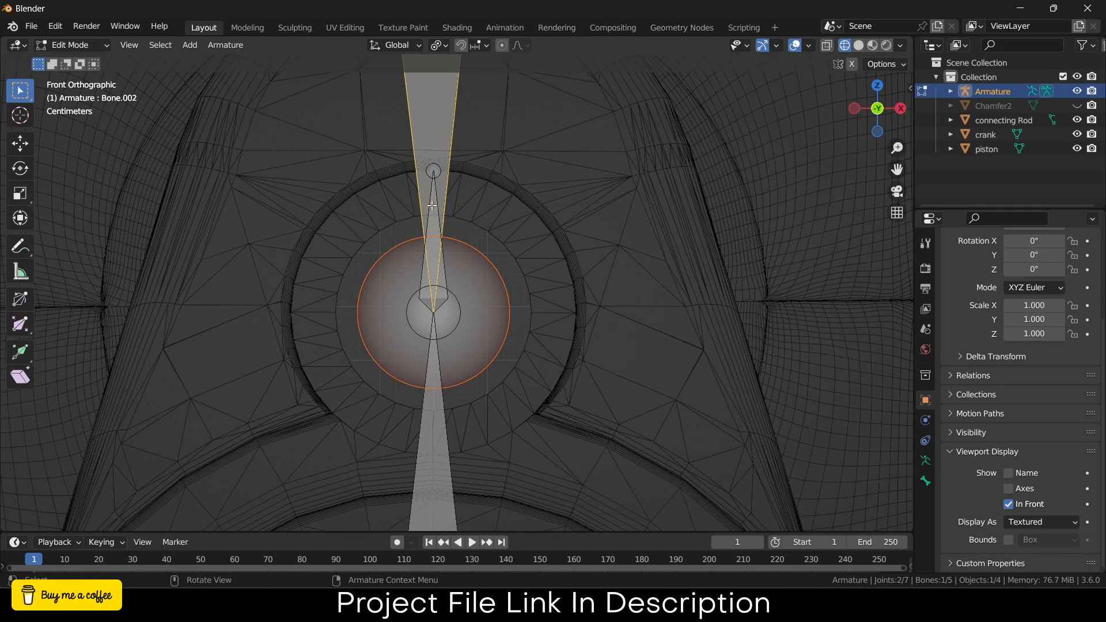
{"action": "scroll", "coordinate": [432, 205], "scroll_direction": "up", "scroll_amount": 1}
{"action": "scroll", "coordinate": [432, 204], "scroll_direction": "up", "scroll_amount": 2}
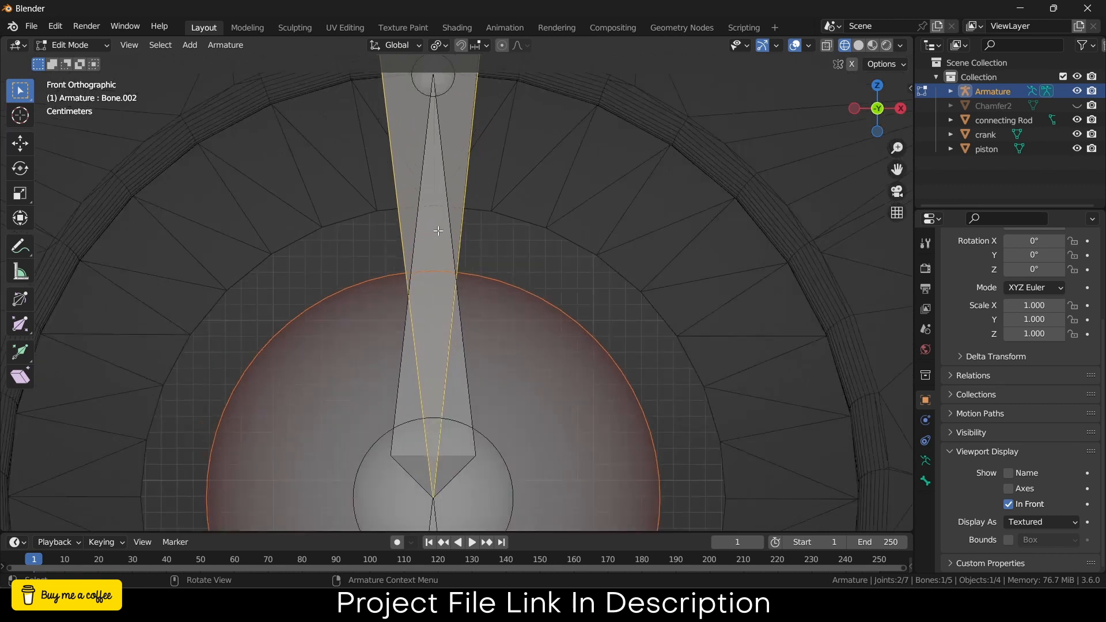
{"action": "scroll", "coordinate": [419, 388], "scroll_direction": "down", "scroll_amount": 6}
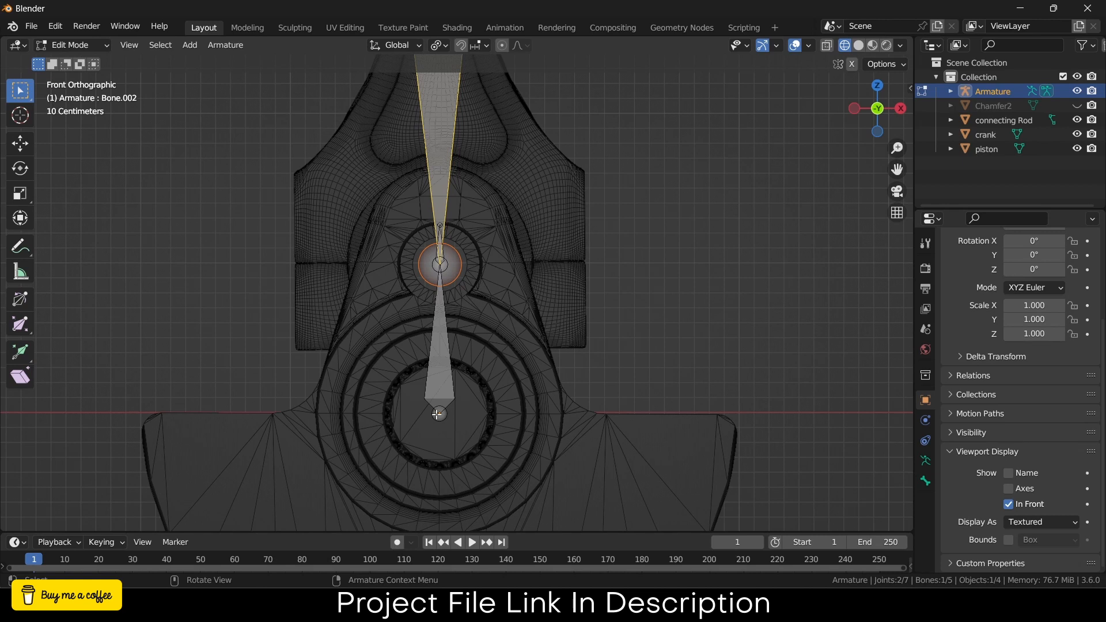
Review the whole bone chain, checking the crank bone and the large upper bone against the crank, connecting rod and piston.
{"action": "scroll", "coordinate": [495, 244], "scroll_direction": "down", "scroll_amount": 6}
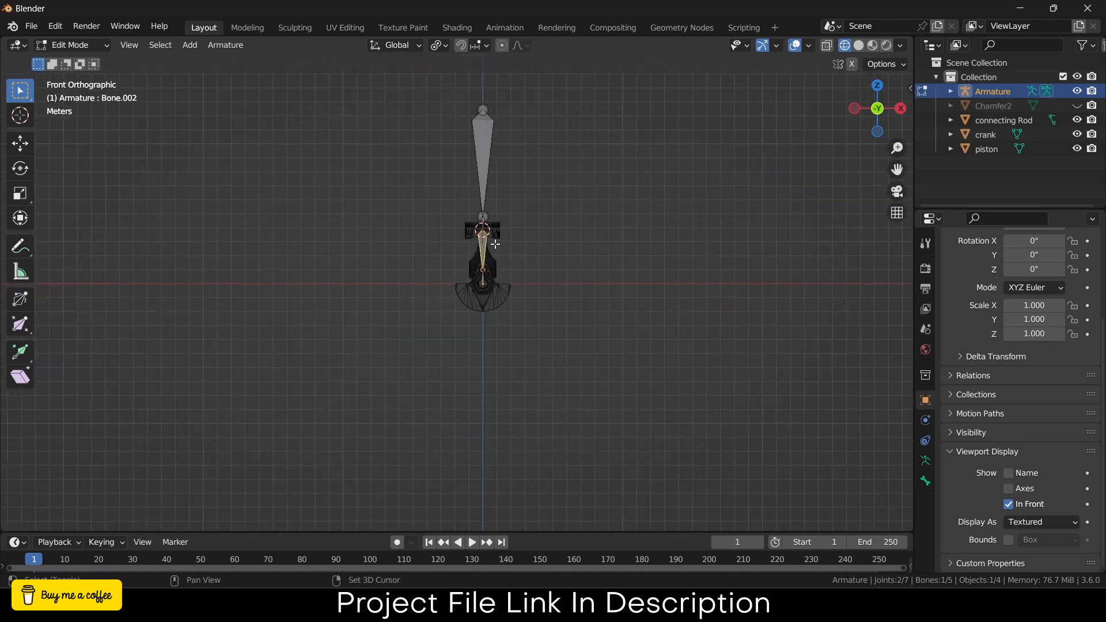
{"action": "middle_click_drag", "start_coordinate": [496, 244], "coordinate": [472, 322], "text": "shift"}
{"action": "scroll", "coordinate": [445, 246], "scroll_direction": "up", "scroll_amount": 2}
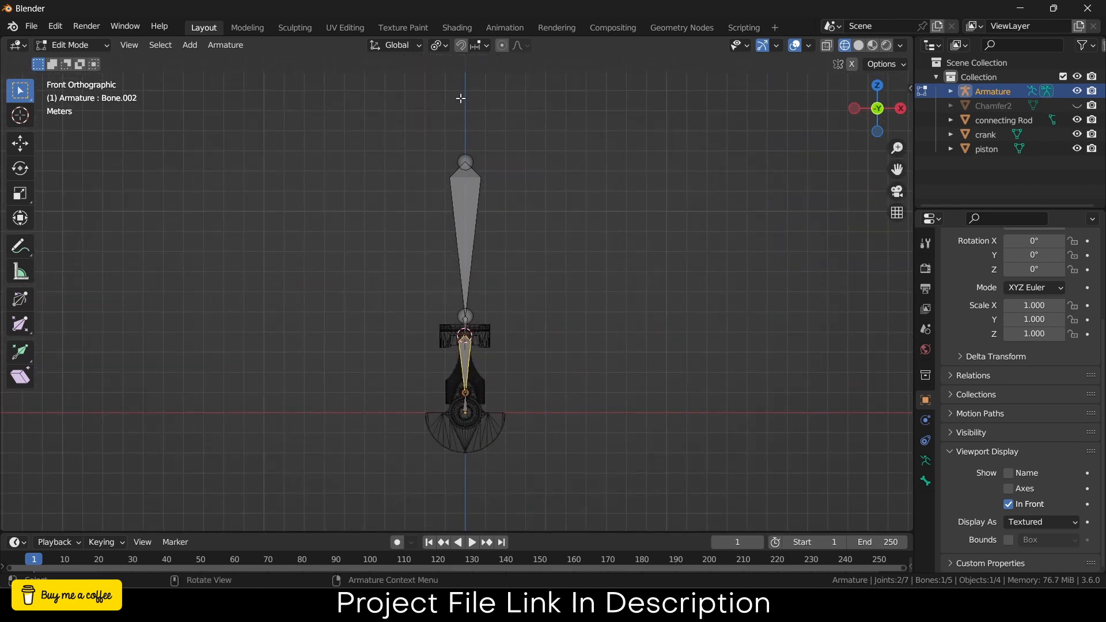
{"action": "scroll", "coordinate": [475, 435], "scroll_direction": "up", "scroll_amount": 3}
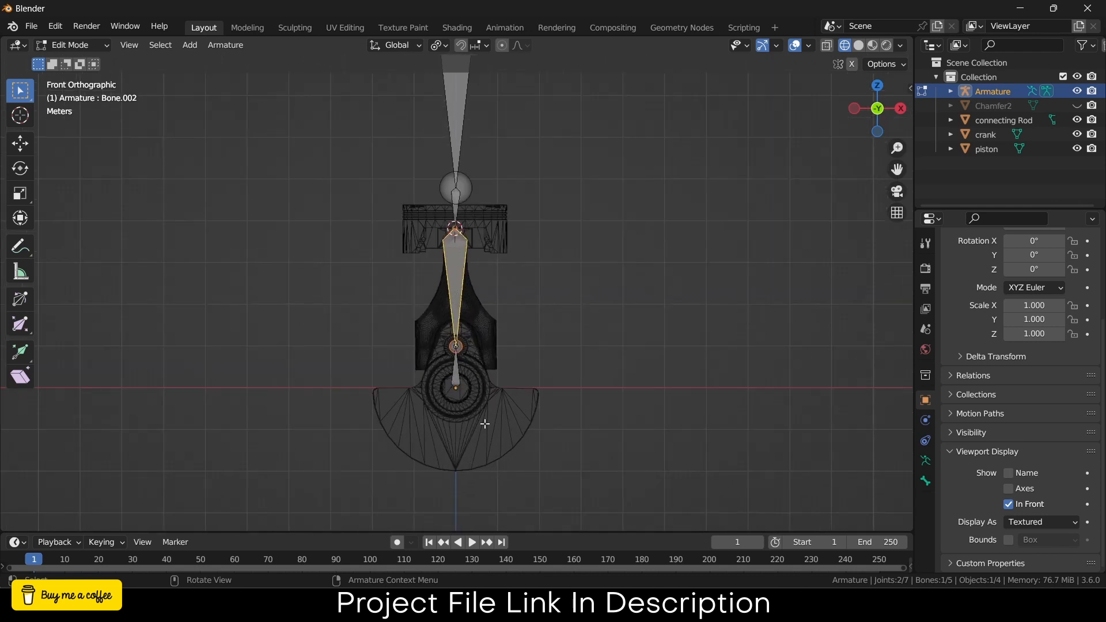
{"action": "scroll", "coordinate": [490, 399], "scroll_direction": "up", "scroll_amount": 3}
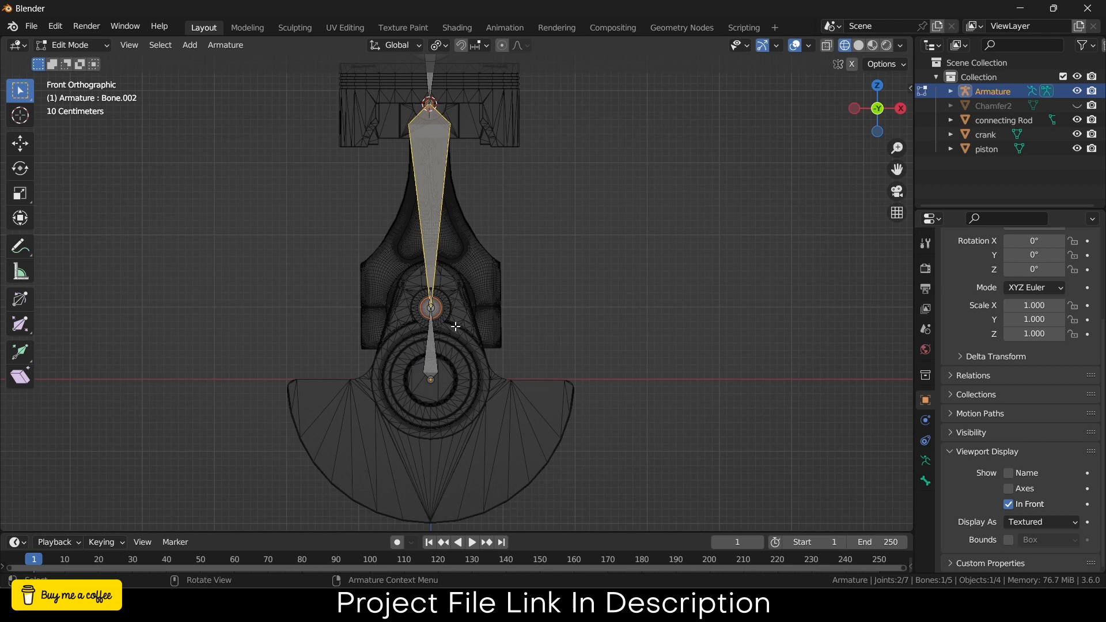
{"action": "scroll", "coordinate": [484, 277], "scroll_direction": "down", "scroll_amount": 3}
{"action": "scroll", "coordinate": [483, 276], "scroll_direction": "down", "scroll_amount": 4}
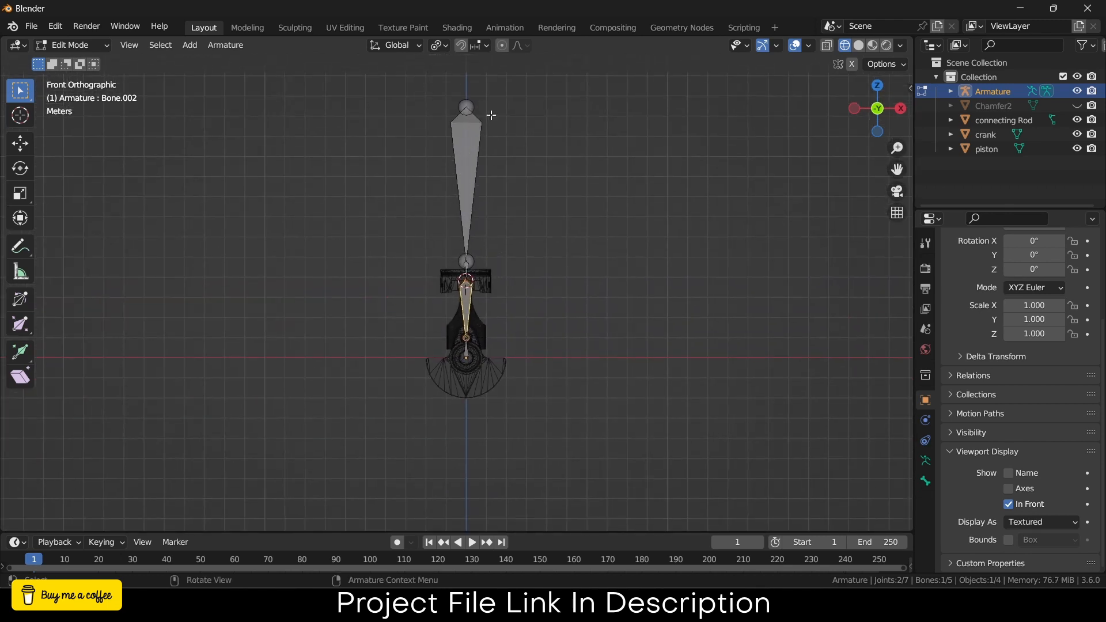
{"action": "scroll", "coordinate": [463, 354], "scroll_direction": "up", "scroll_amount": 6}
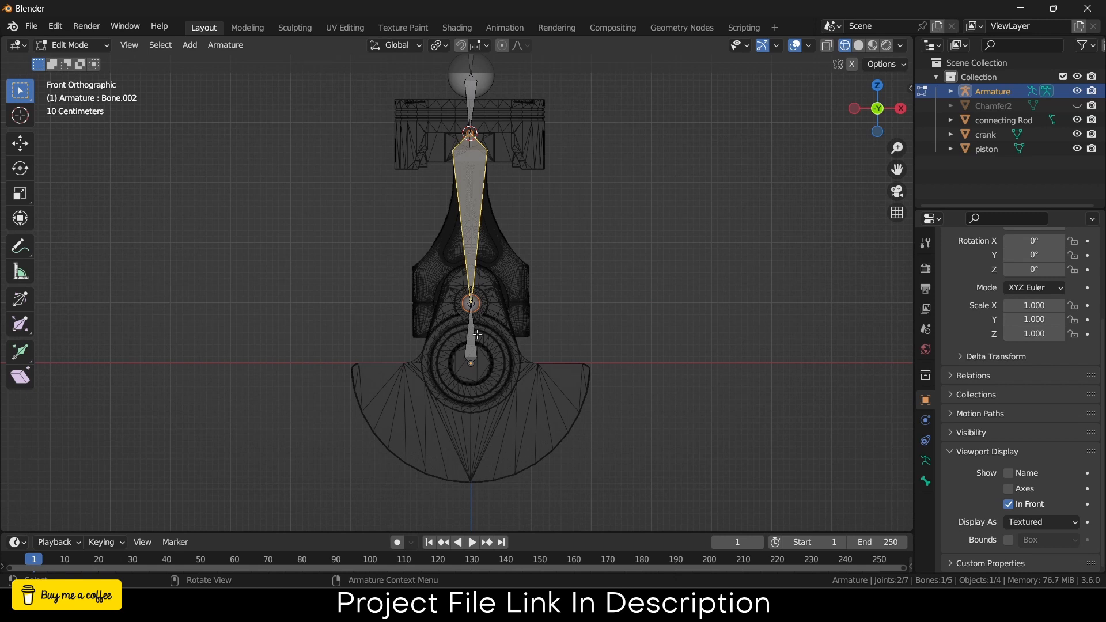
{"action": "scroll", "coordinate": [534, 324], "scroll_direction": "down", "scroll_amount": 1}
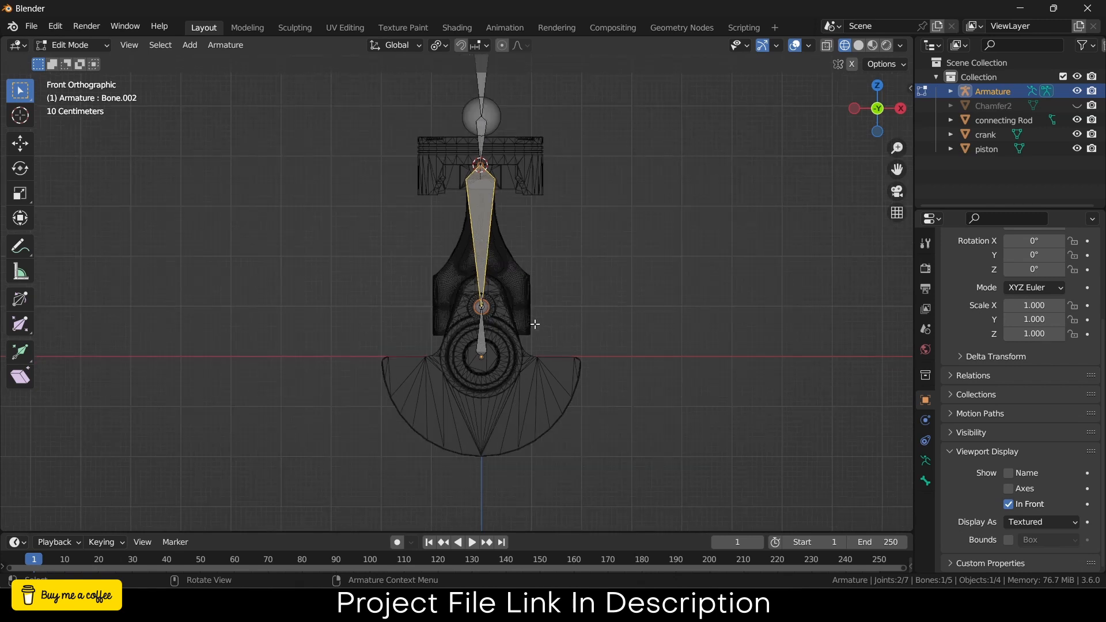
{"action": "scroll", "coordinate": [535, 325], "scroll_direction": "up", "scroll_amount": 2}
{"action": "left_click", "coordinate": [456, 328]}
{"action": "scroll", "coordinate": [479, 325], "scroll_direction": "down", "scroll_amount": 2}
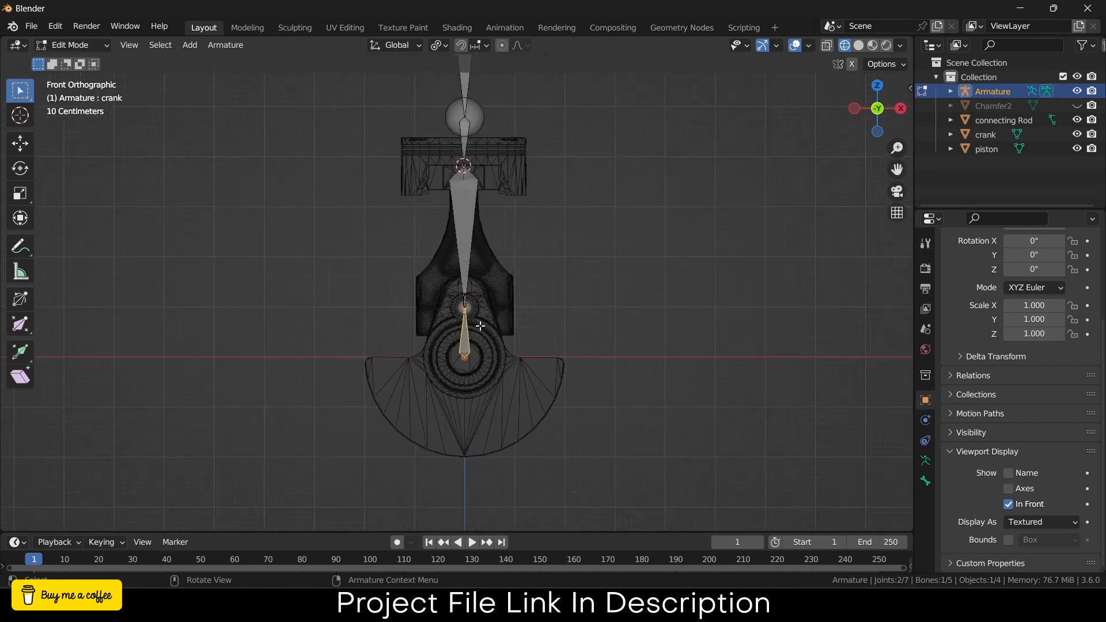
{"action": "scroll", "coordinate": [480, 325], "scroll_direction": "down", "scroll_amount": 2}
{"action": "middle_click_drag", "start_coordinate": [537, 271], "coordinate": [512, 346], "text": "shift"}
{"action": "left_click", "coordinate": [445, 171]}
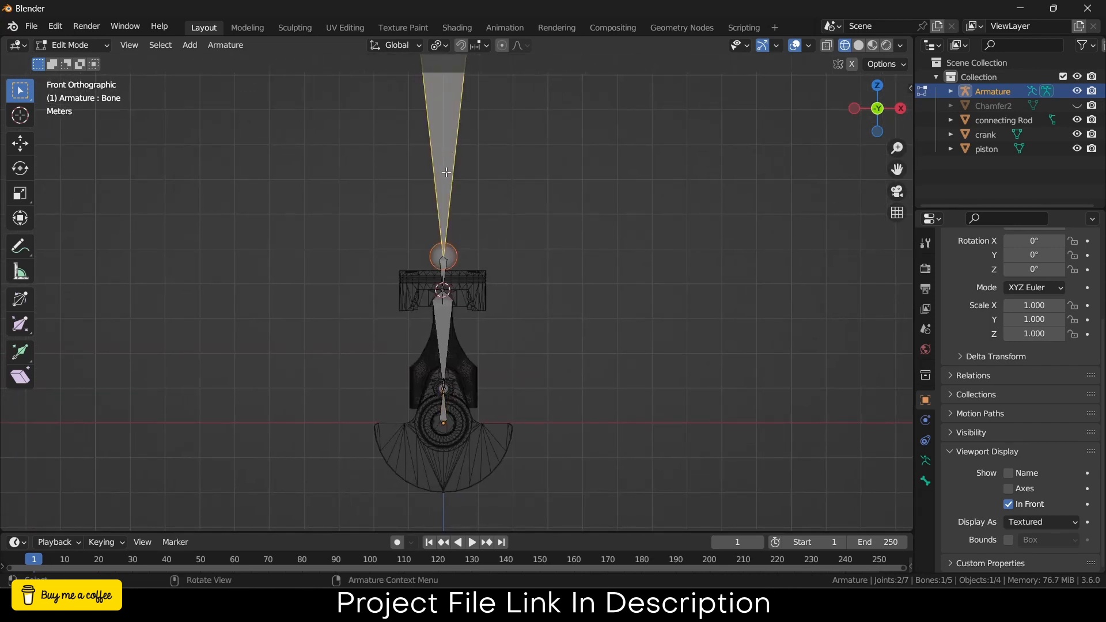
{"action": "left_click", "coordinate": [441, 413]}
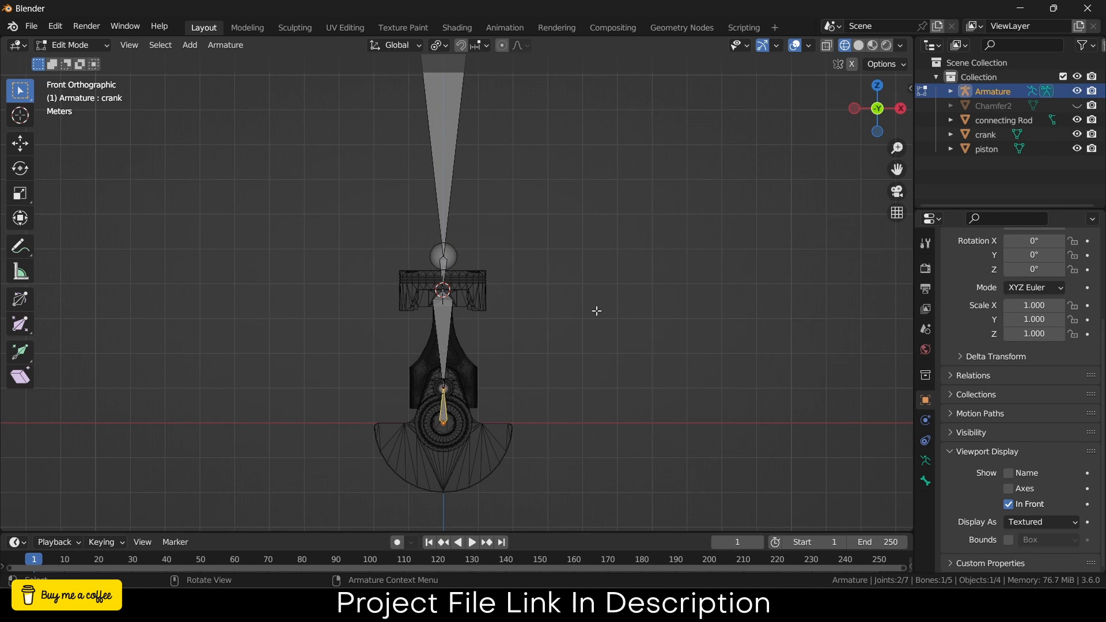
{"action": "scroll", "coordinate": [501, 295], "scroll_direction": "up", "scroll_amount": 3}
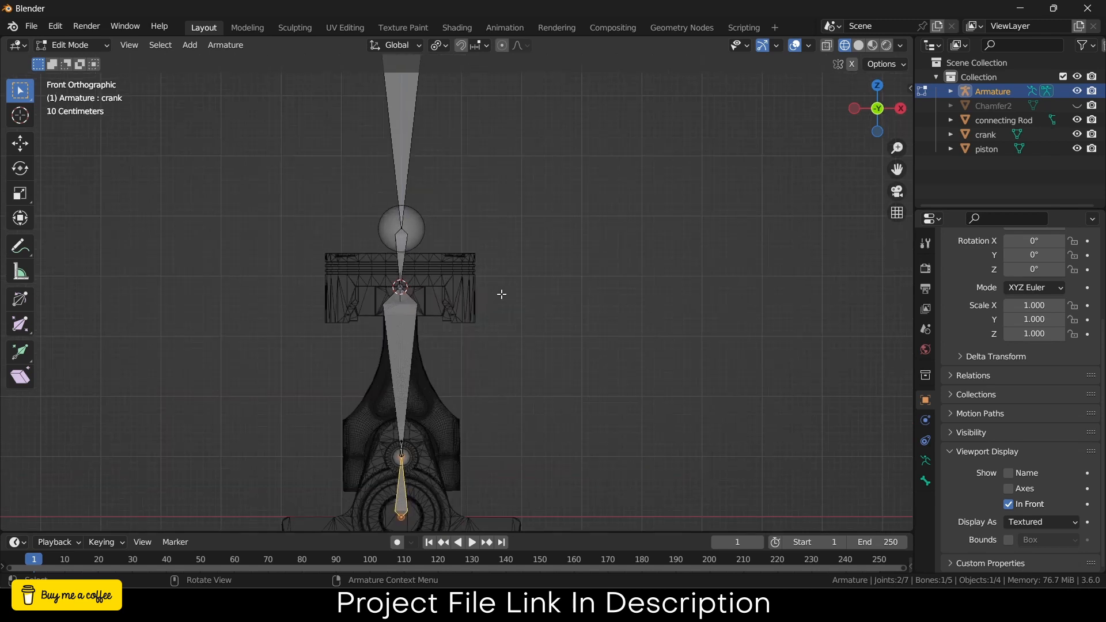
{"action": "left_click", "coordinate": [507, 406]}
{"action": "middle_click_drag", "start_coordinate": [523, 383], "coordinate": [593, 263], "text": "shift"}
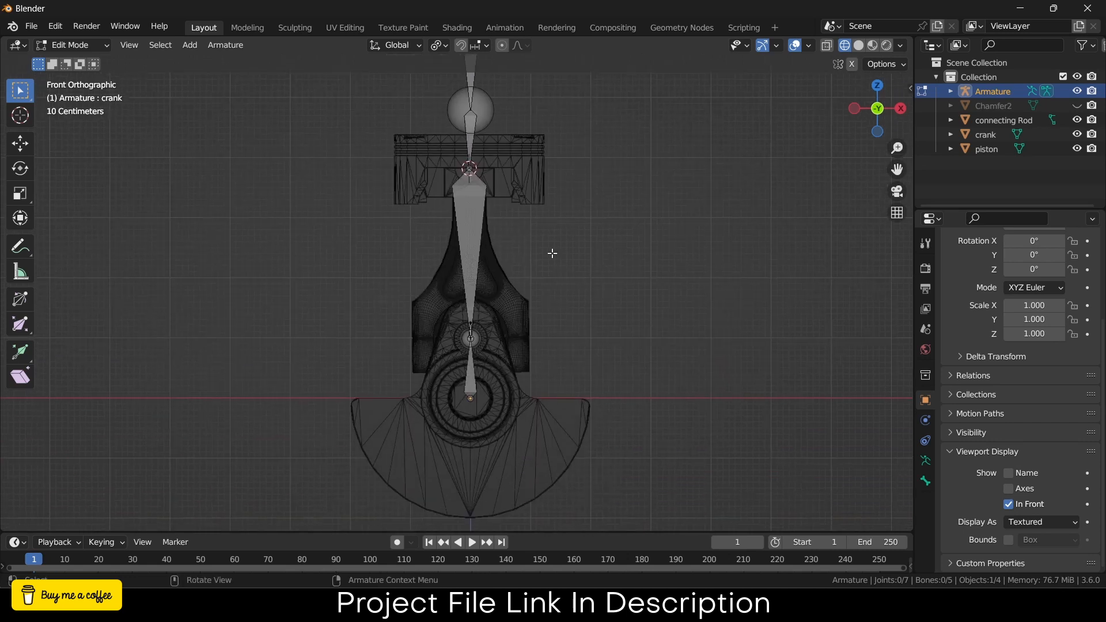
Switch the armature to Pose Mode and select the large bone above the piston.
{"action": "left_click", "coordinate": [72, 46]}
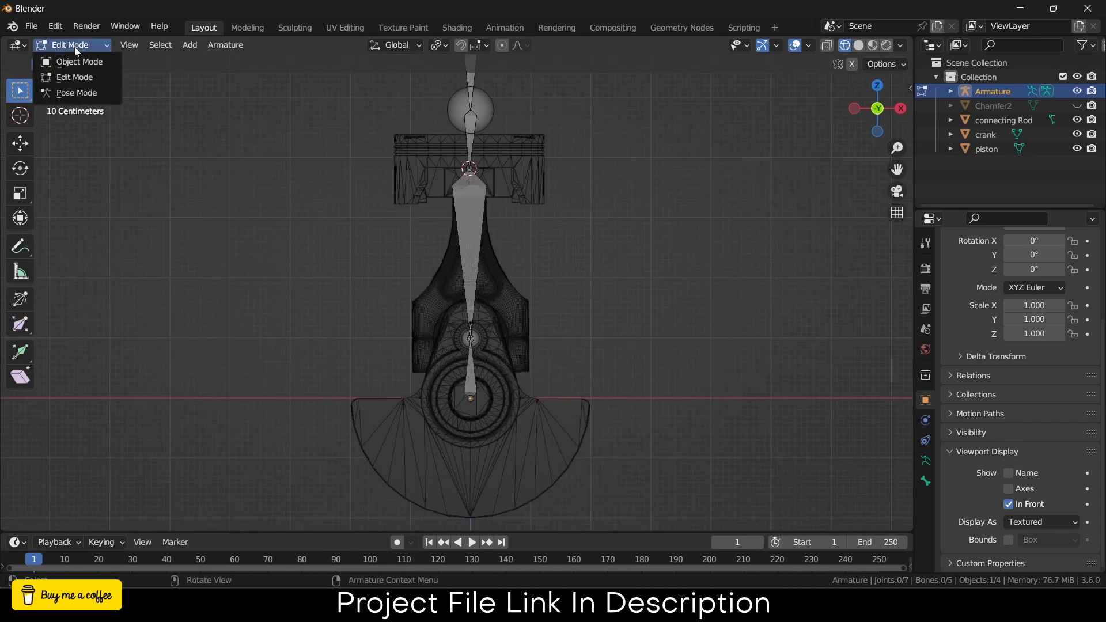
{"action": "left_click", "coordinate": [85, 94]}
{"action": "scroll", "coordinate": [604, 212], "scroll_direction": "down", "scroll_amount": 3}
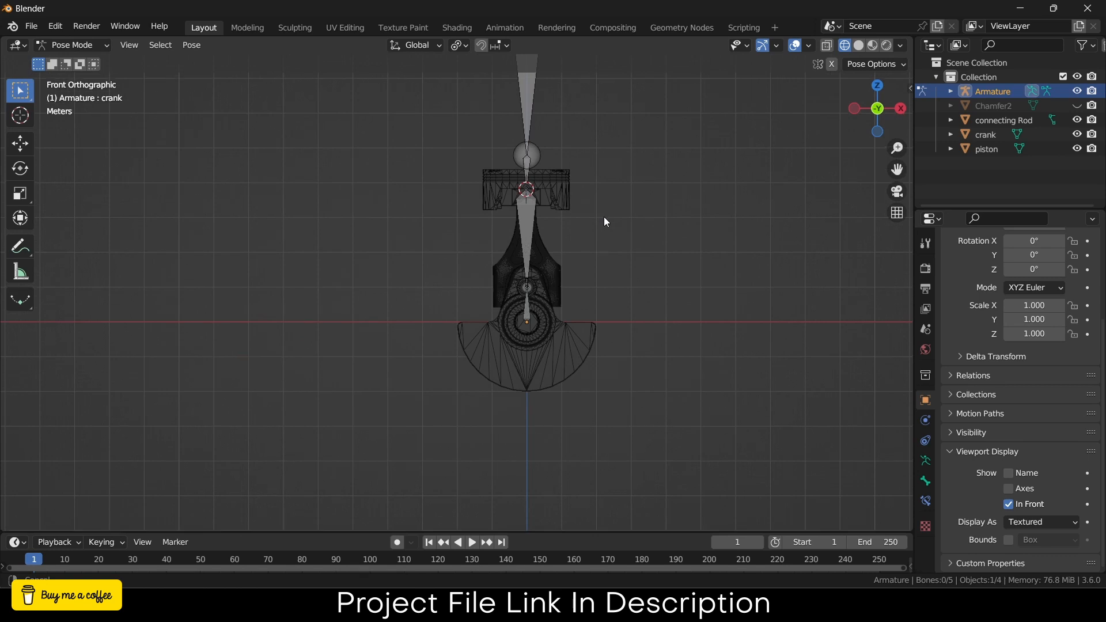
{"action": "left_click", "coordinate": [509, 143]}
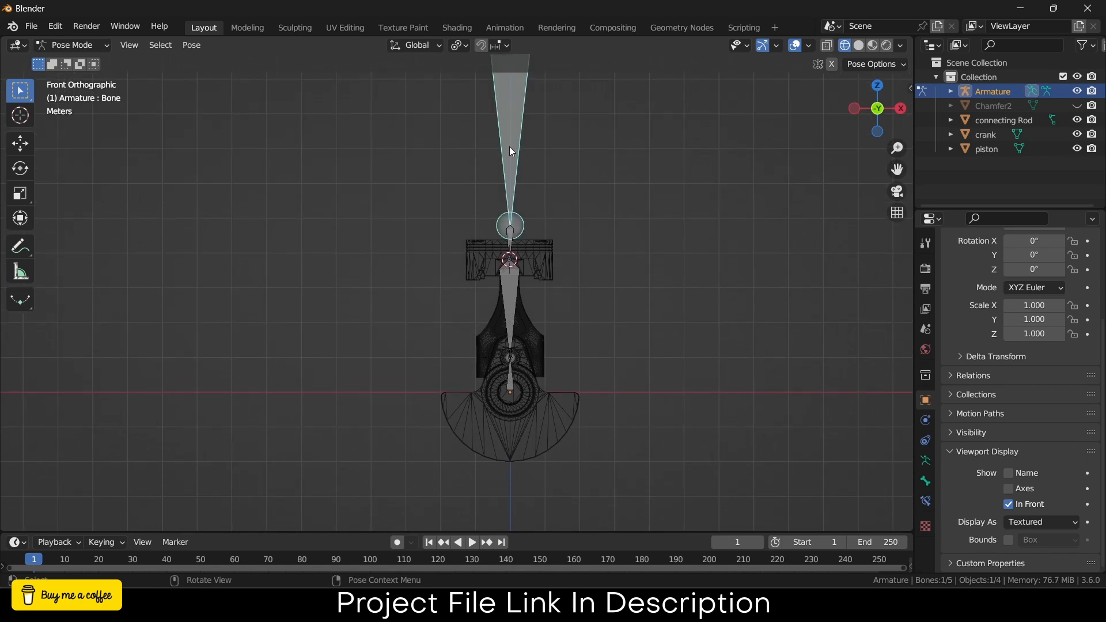
Lock inverse kinematics on the X, Y and Z axes for the large bone above the piston.
{"action": "left_click", "coordinate": [926, 482]}
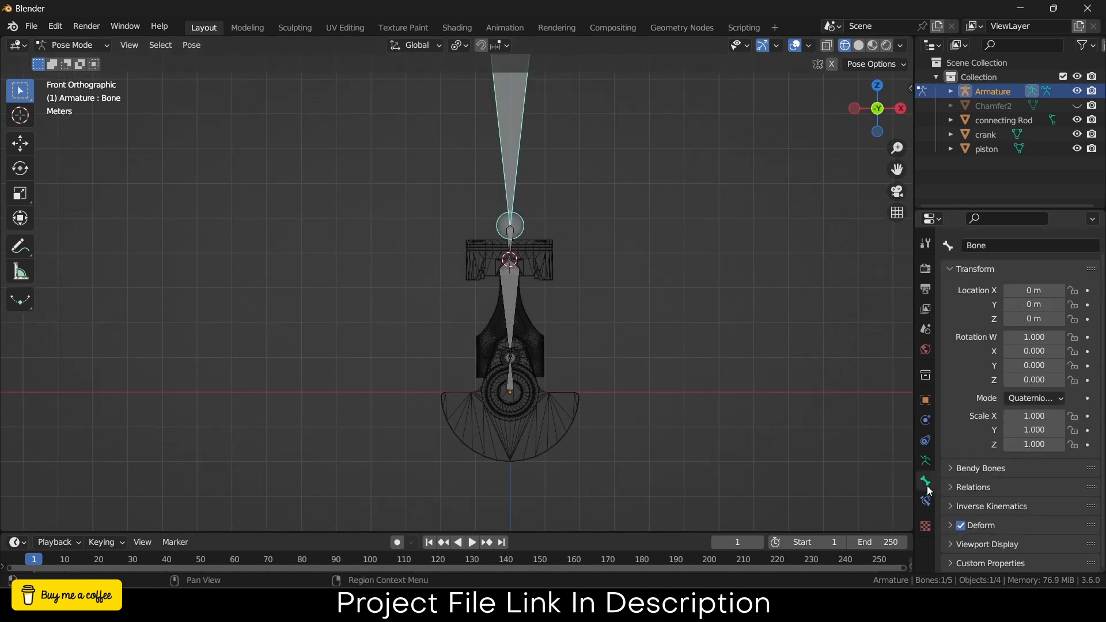
{"action": "left_click", "coordinate": [1005, 505]}
{"action": "scroll", "coordinate": [1050, 500], "scroll_direction": "down", "scroll_amount": 5}
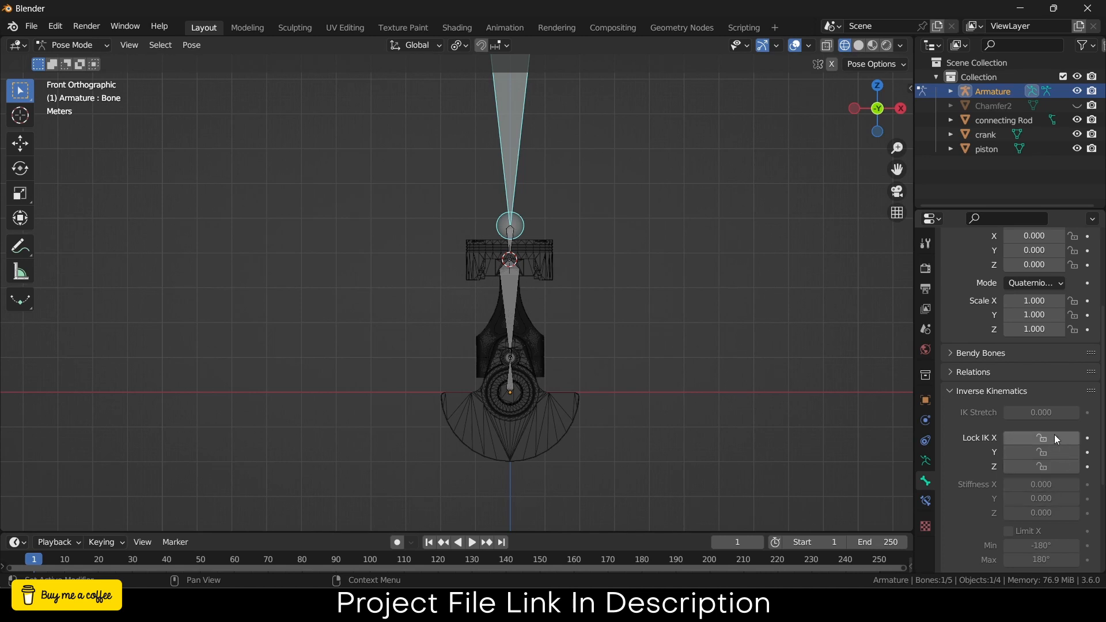
{"action": "left_click_drag", "start_coordinate": [1055, 439], "coordinate": [1065, 469]}
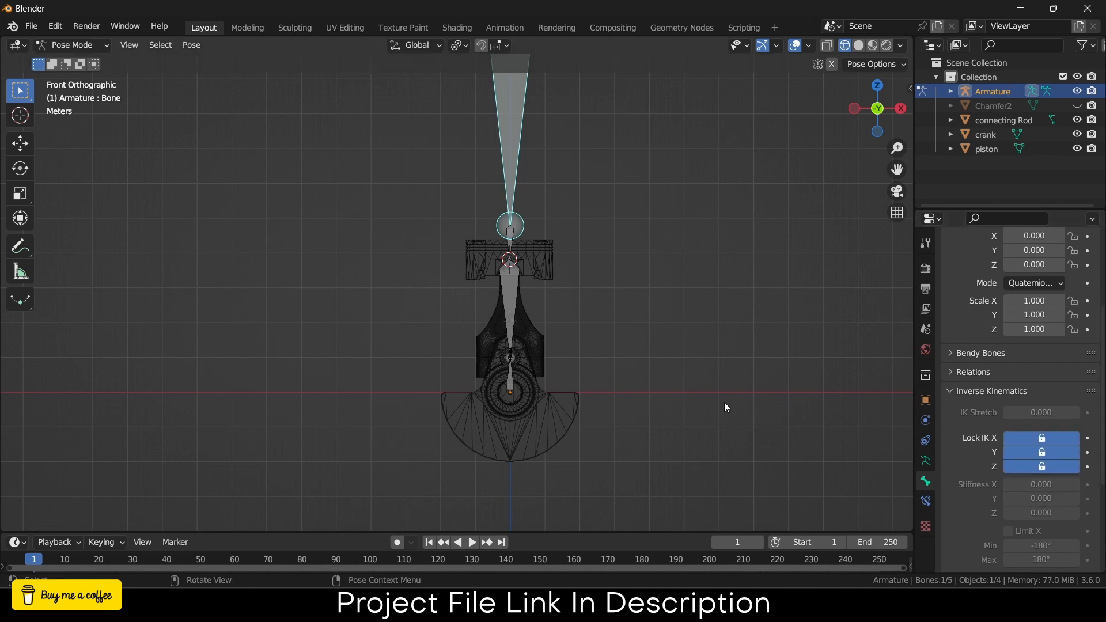
Try to add an Inverse Kinematics constraint to the small crankR bone, targeting the connecting rod bone.
{"action": "scroll", "coordinate": [648, 395], "scroll_direction": "up", "scroll_amount": 5}
{"action": "left_click", "coordinate": [296, 200]}
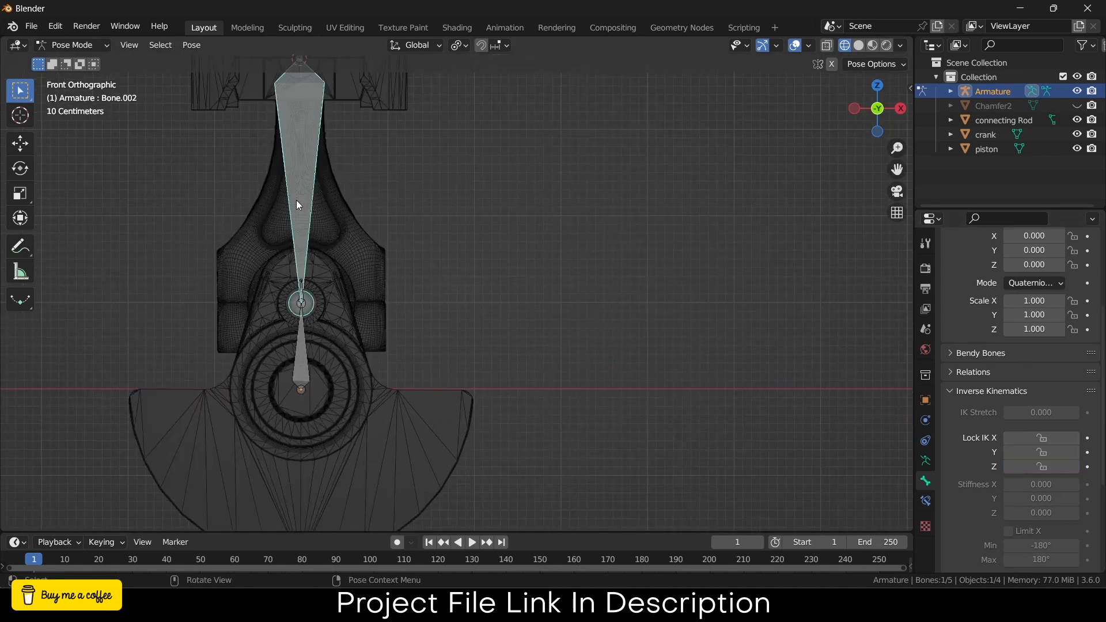
{"action": "scroll", "coordinate": [288, 295], "scroll_direction": "up", "scroll_amount": 4}
{"action": "scroll", "coordinate": [320, 287], "scroll_direction": "up", "scroll_amount": 2}
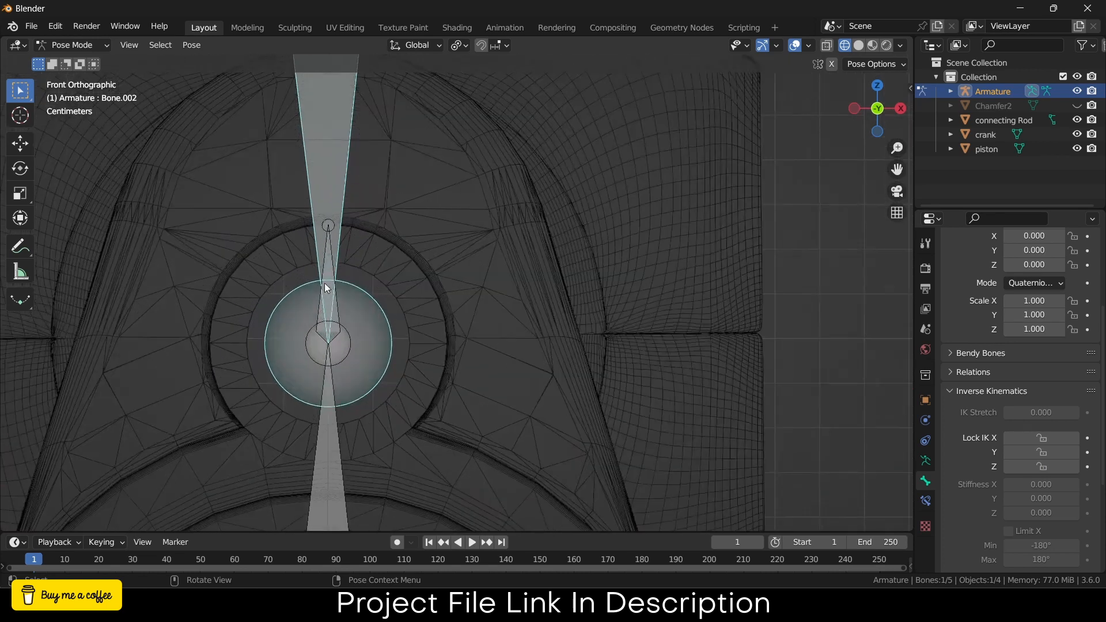
{"action": "left_click", "coordinate": [330, 242], "text": "shift"}
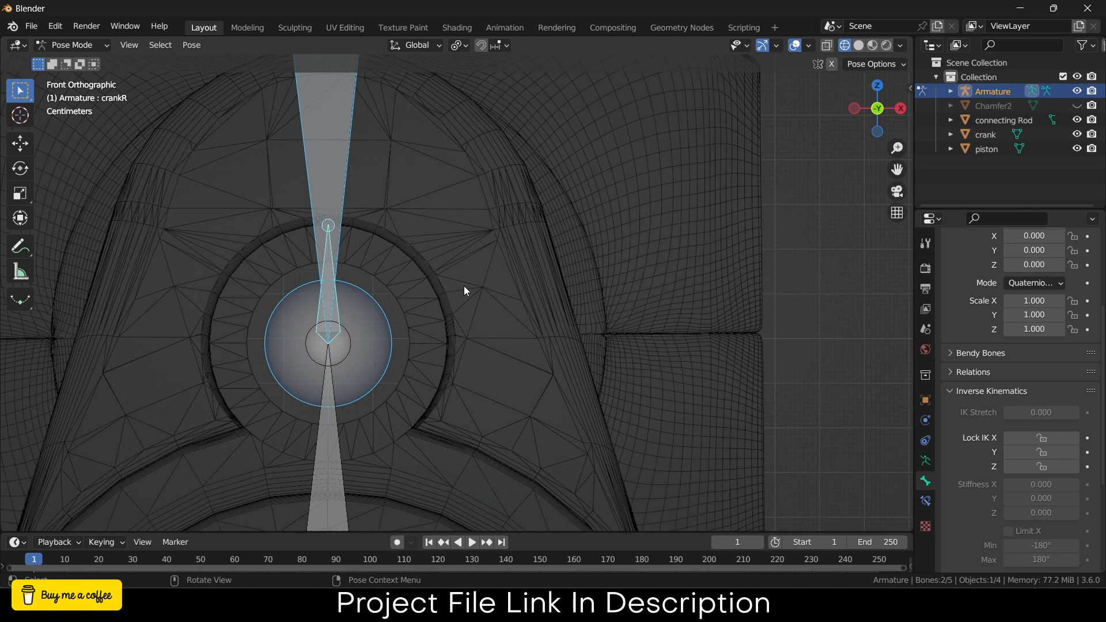
{"action": "key", "text": "shift+ctrl+c"}
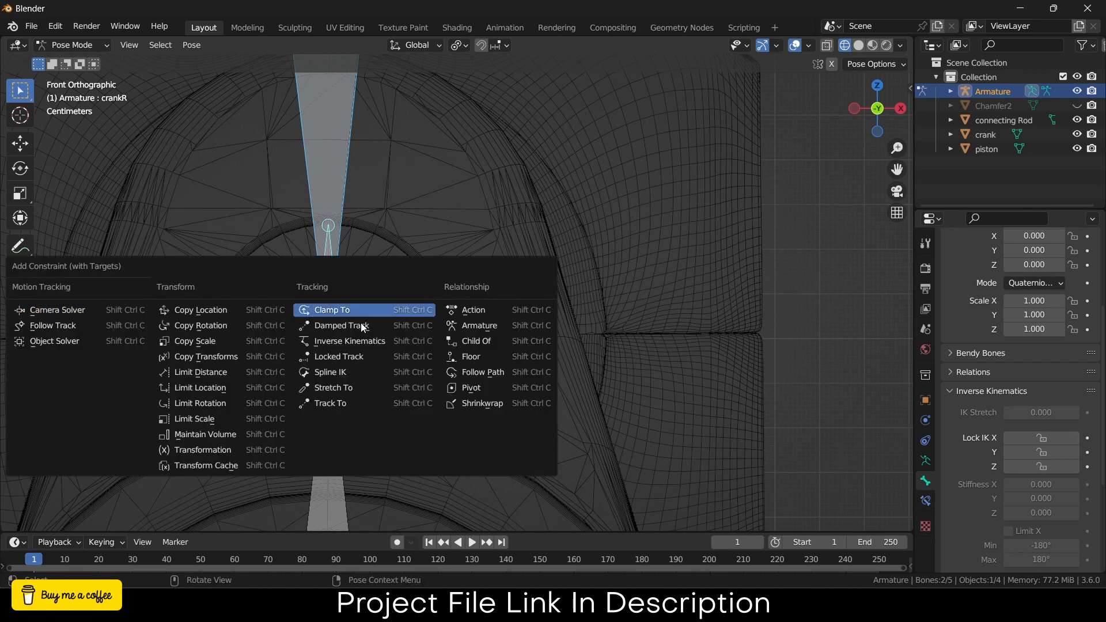
{"action": "left_click", "coordinate": [340, 341]}
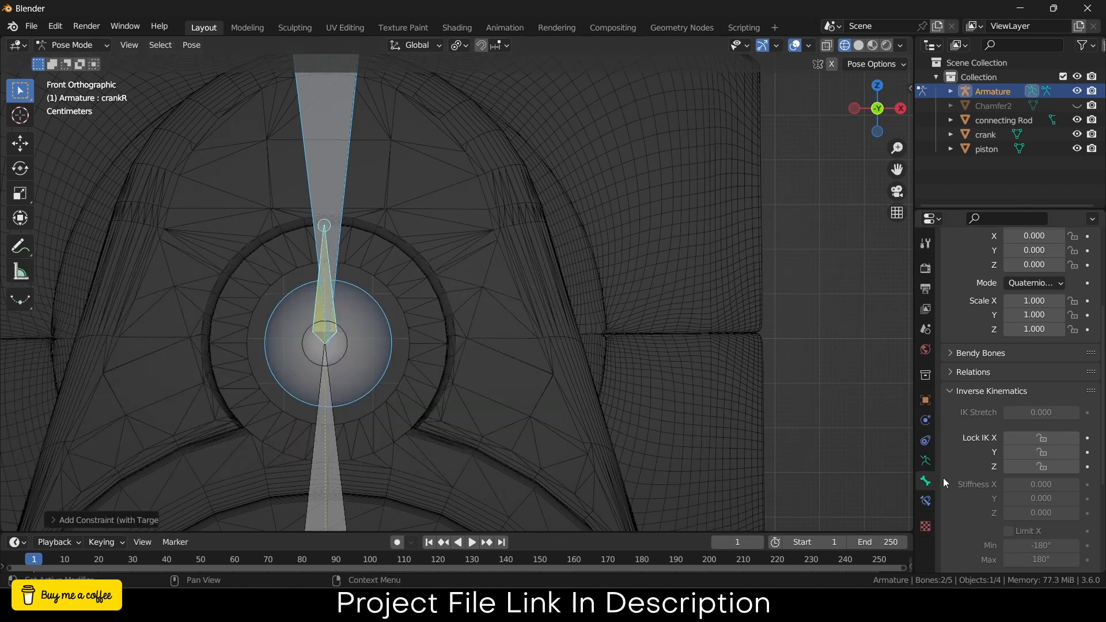
Test the rig by rotating the crank bone in the front view, and cancel the rotation.
{"action": "scroll", "coordinate": [336, 368], "scroll_direction": "down", "scroll_amount": 6}
{"action": "middle_click_drag", "start_coordinate": [552, 337], "coordinate": [578, 286], "text": "shift"}
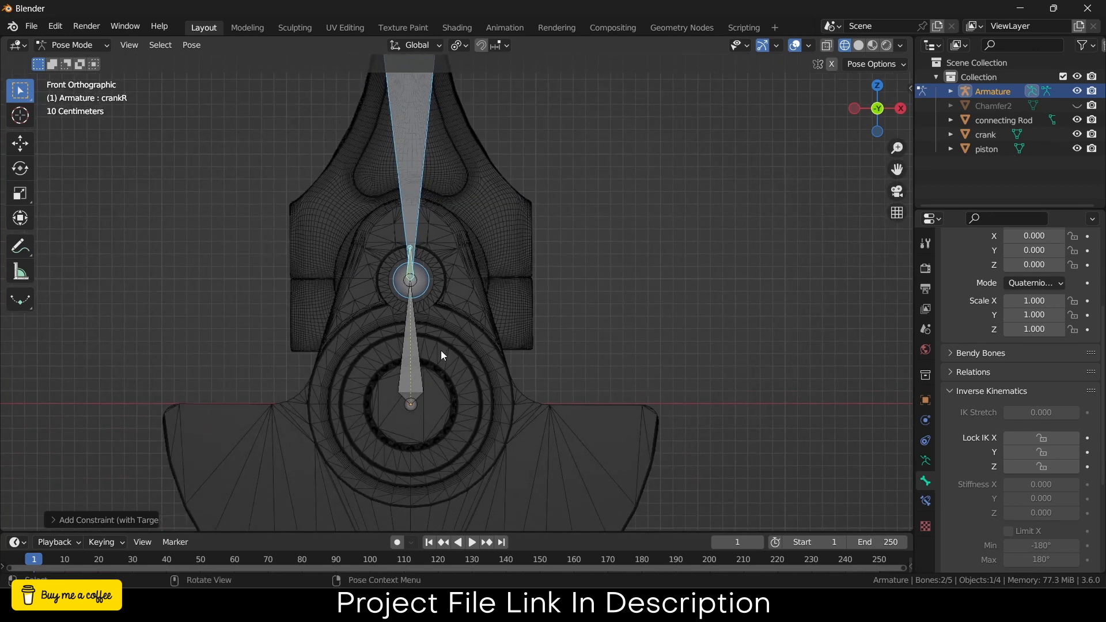
{"action": "left_click", "coordinate": [417, 356]}
{"action": "scroll", "coordinate": [638, 346], "scroll_direction": "down", "scroll_amount": 2}
{"action": "middle_click_drag", "start_coordinate": [638, 345], "coordinate": [645, 343]}
{"action": "key", "text": "KP_7"}
{"action": "key", "text": "KP_1"}
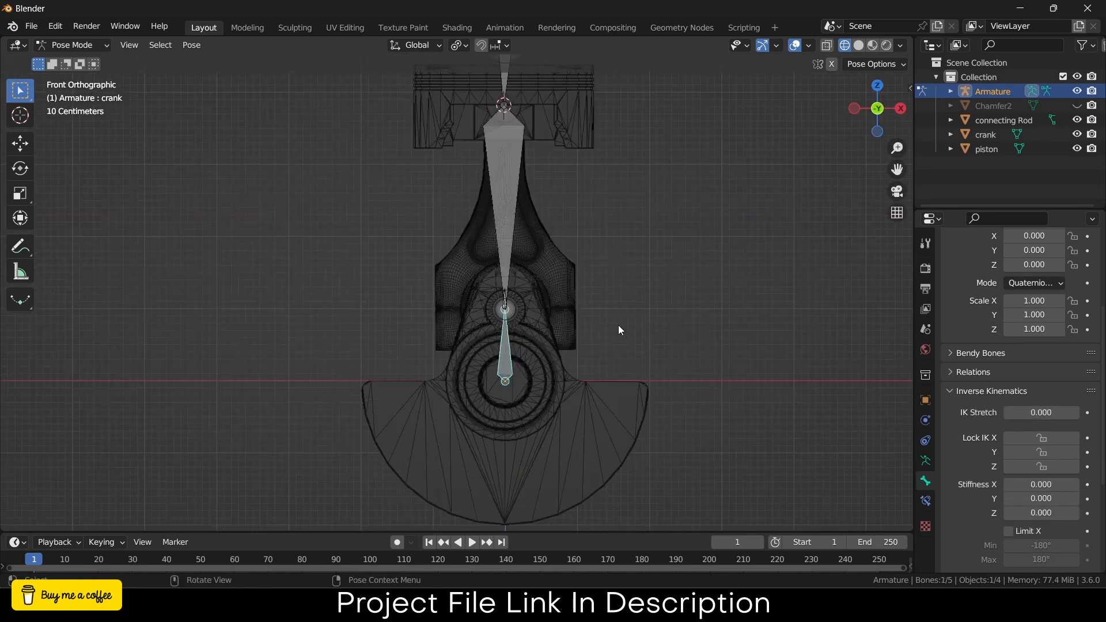
{"action": "scroll", "coordinate": [621, 328], "scroll_direction": "down", "scroll_amount": 4}
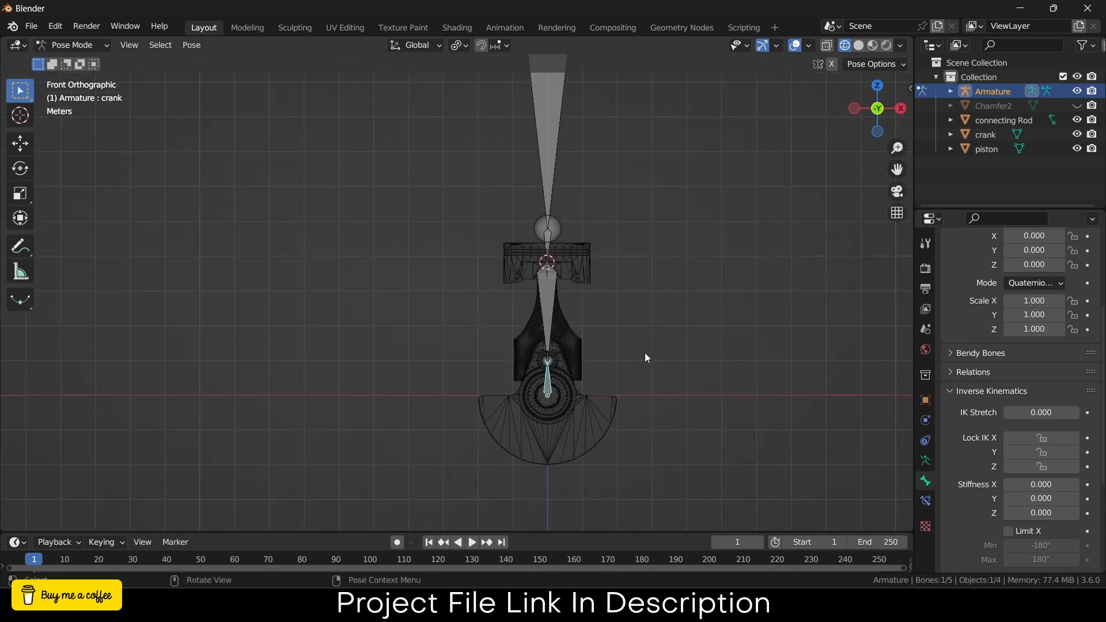
{"action": "middle_click_drag", "start_coordinate": [651, 348], "coordinate": [613, 355], "text": "shift"}
{"action": "key", "text": "r"}
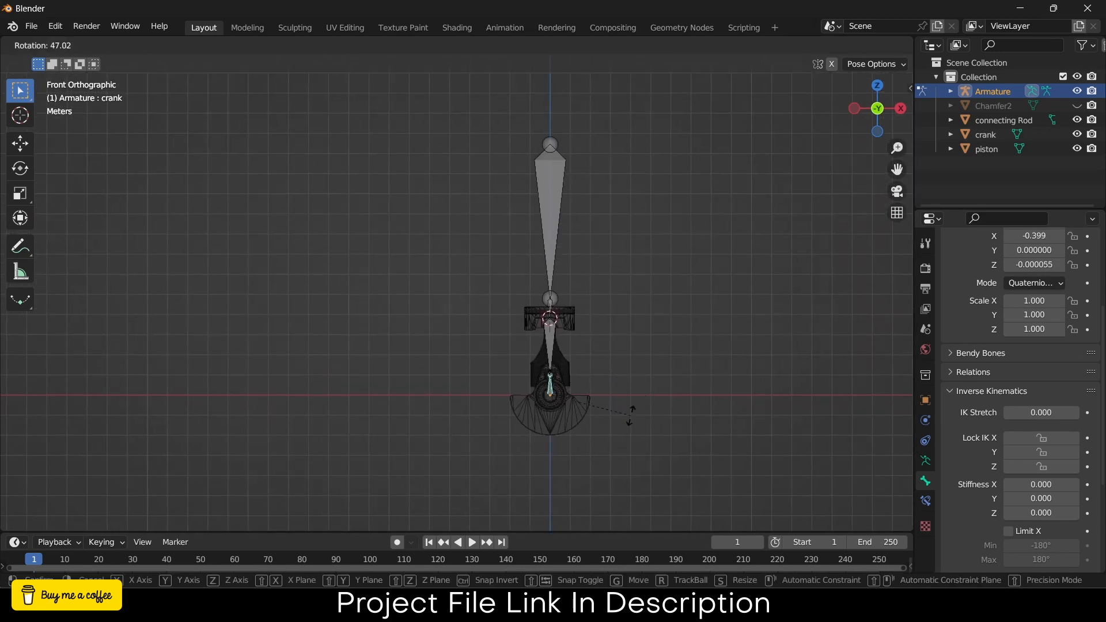
{"action": "right_click", "coordinate": [532, 431]}
Inspect the crankpin joint, and check the IK locks and bone constraints of the large bone above the piston.
{"action": "scroll", "coordinate": [560, 395], "scroll_direction": "up", "scroll_amount": 10}
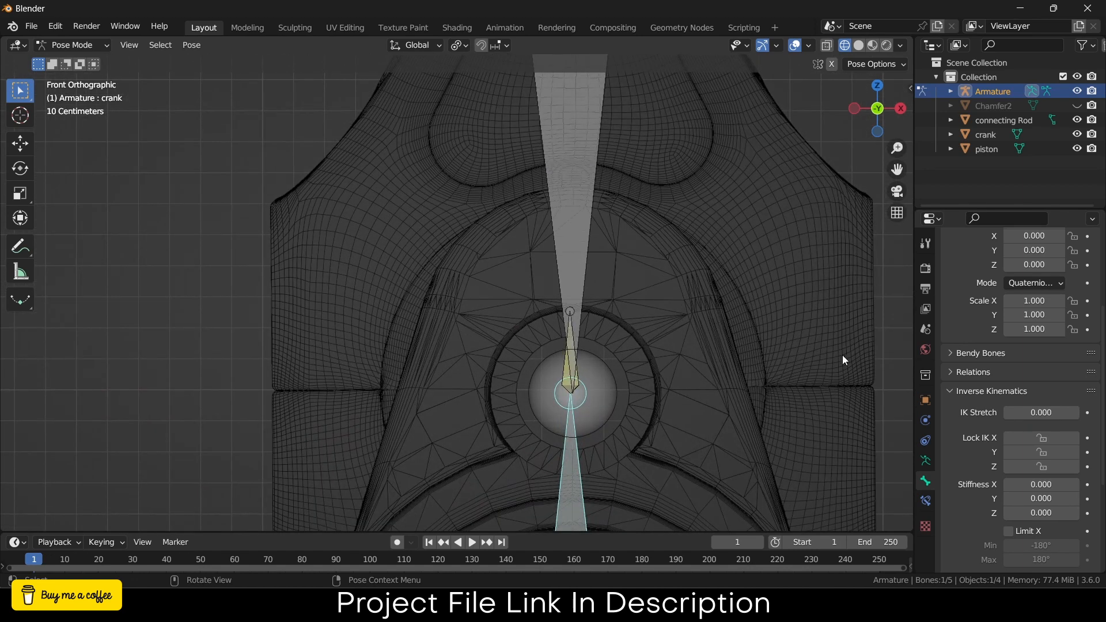
{"action": "scroll", "coordinate": [566, 294], "scroll_direction": "down", "scroll_amount": 5}
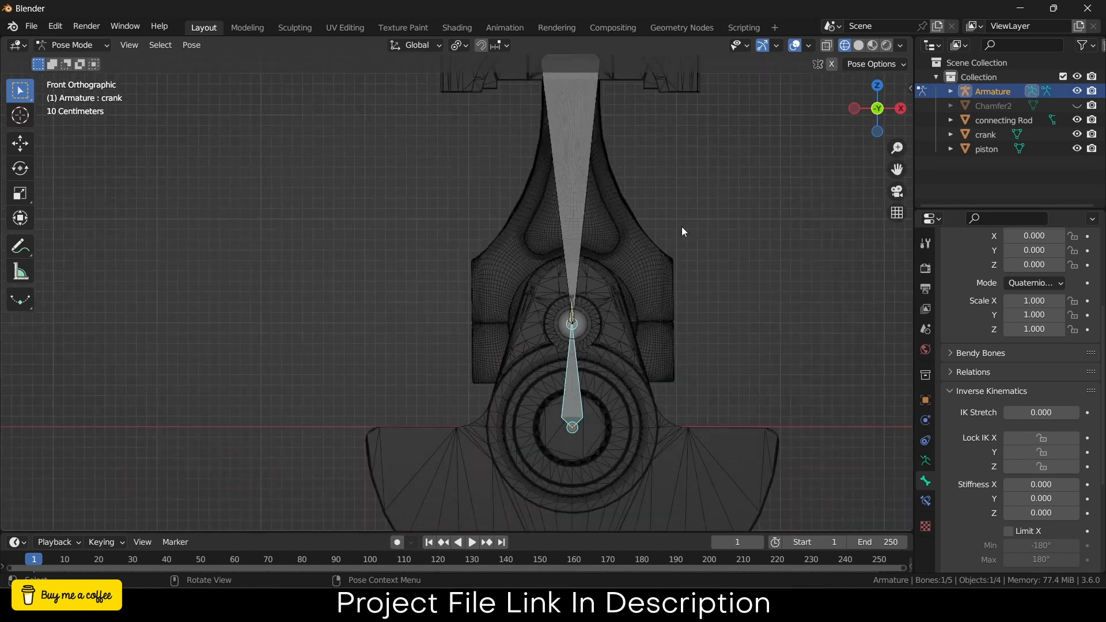
{"action": "middle_click_drag", "start_coordinate": [682, 226], "coordinate": [603, 450], "text": "shift"}
{"action": "scroll", "coordinate": [638, 293], "scroll_direction": "down", "scroll_amount": 3}
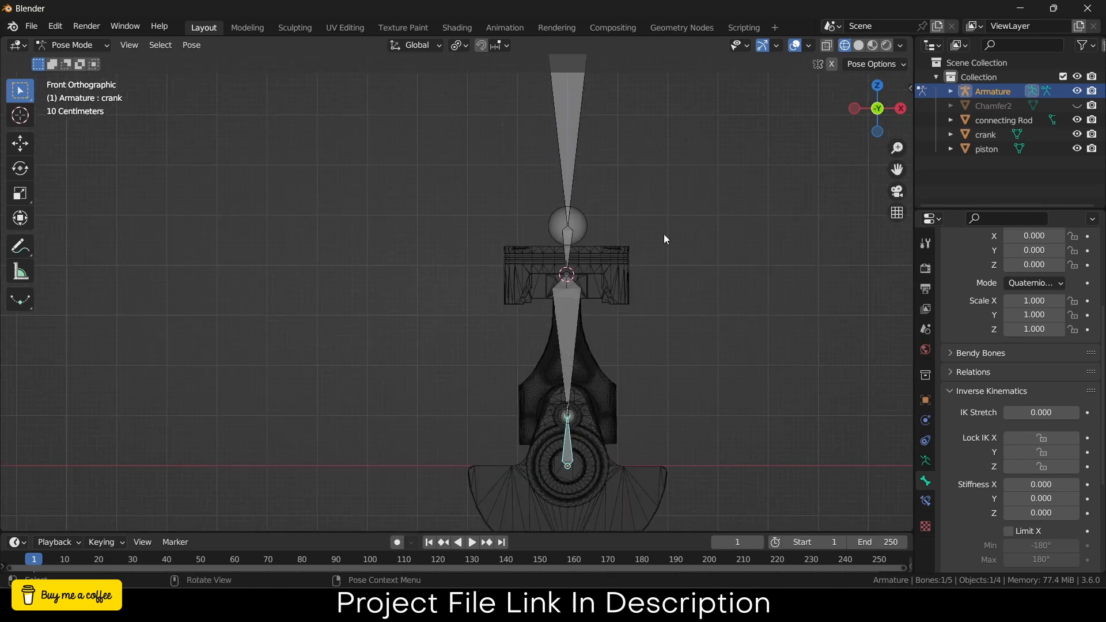
{"action": "middle_click_drag", "start_coordinate": [663, 240], "coordinate": [595, 353], "text": "shift"}
{"action": "left_click", "coordinate": [506, 213]}
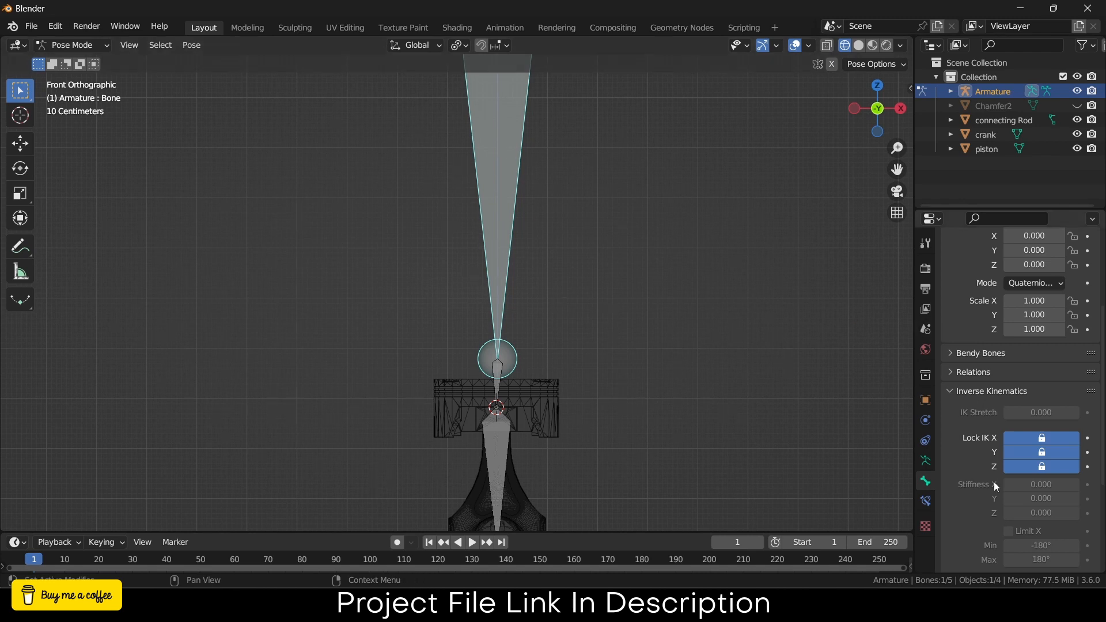
{"action": "left_click", "coordinate": [926, 501]}
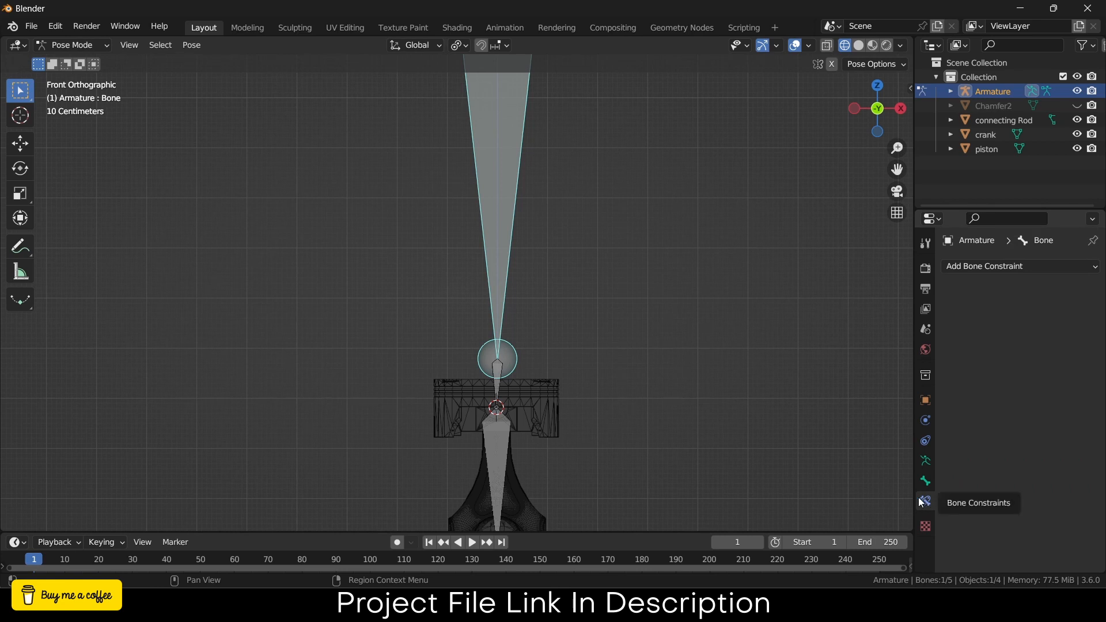
{"action": "scroll", "coordinate": [545, 411], "scroll_direction": "down", "scroll_amount": 3}
Remove the IK constraint from the small crankR bone at the crankpin.
{"action": "scroll", "coordinate": [464, 334], "scroll_direction": "up", "scroll_amount": 5}
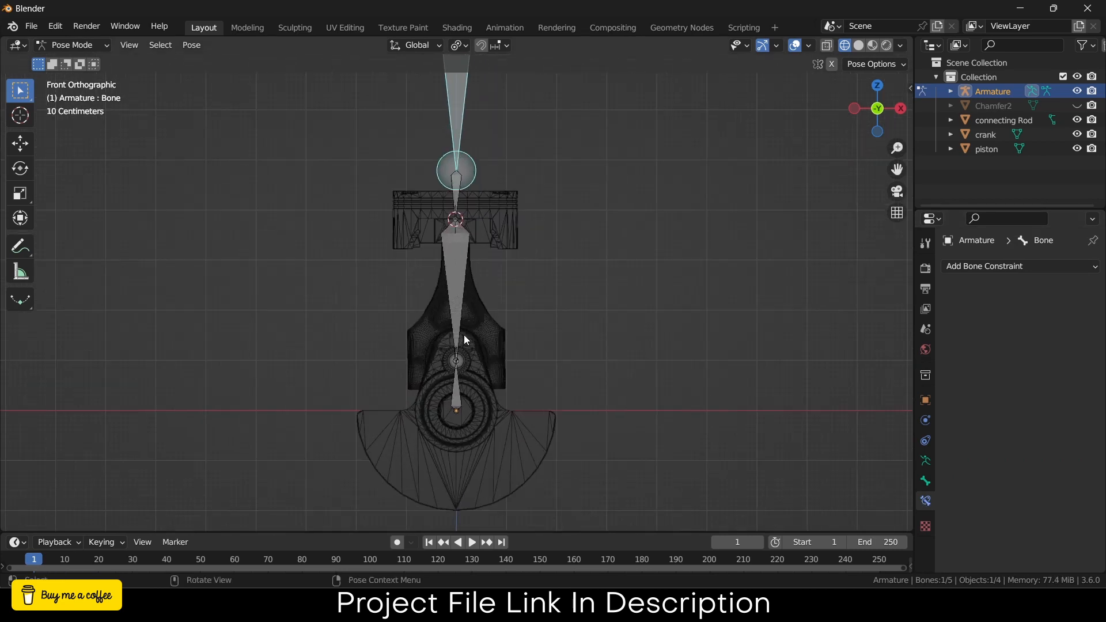
{"action": "left_click", "coordinate": [448, 365]}
{"action": "left_click", "coordinate": [449, 368]}
{"action": "left_click", "coordinate": [449, 363]}
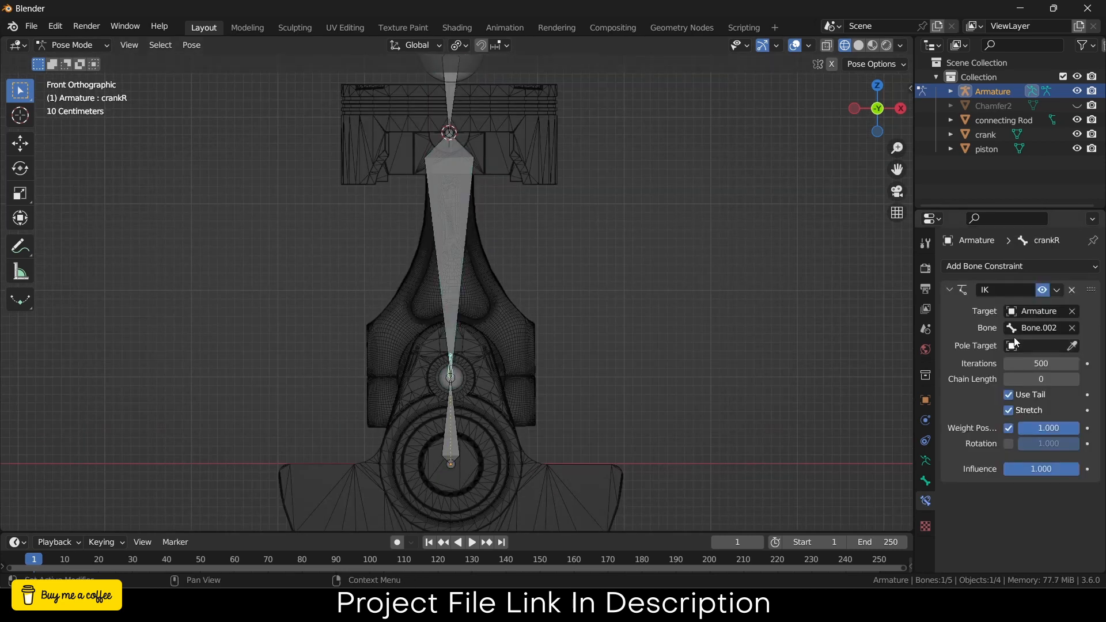
{"action": "left_click", "coordinate": [1072, 295]}
Add an Inverse Kinematics constraint to the connecting rod bone, using the crankR bone as its target.
{"action": "left_click", "coordinate": [801, 406]}
{"action": "scroll", "coordinate": [490, 375], "scroll_direction": "up", "scroll_amount": 4}
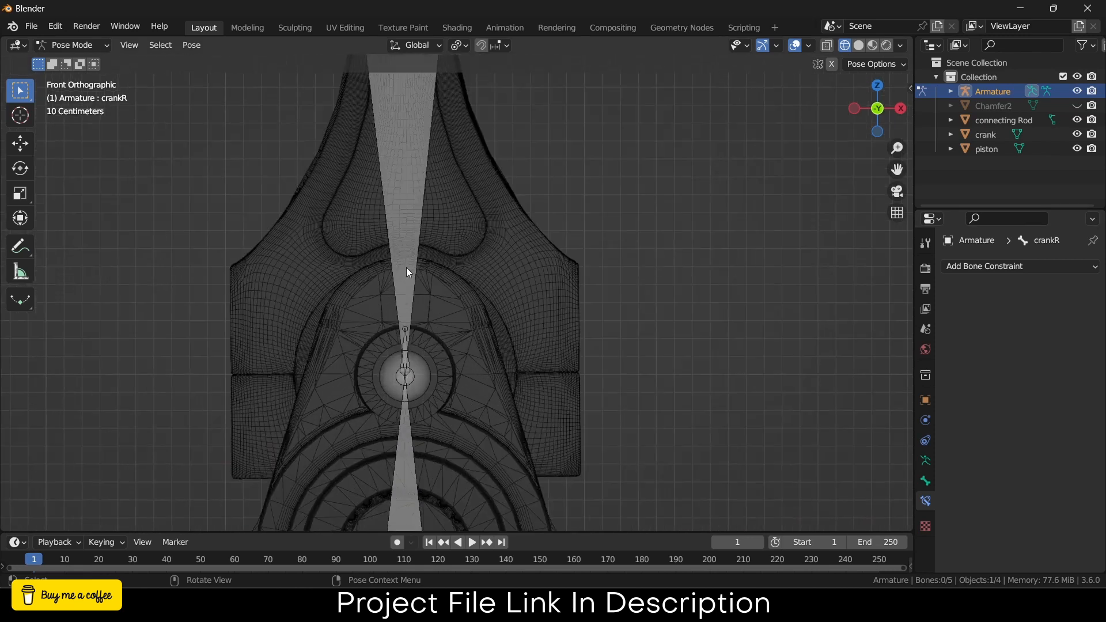
{"action": "left_click", "coordinate": [405, 344]}
{"action": "left_click", "coordinate": [405, 345]}
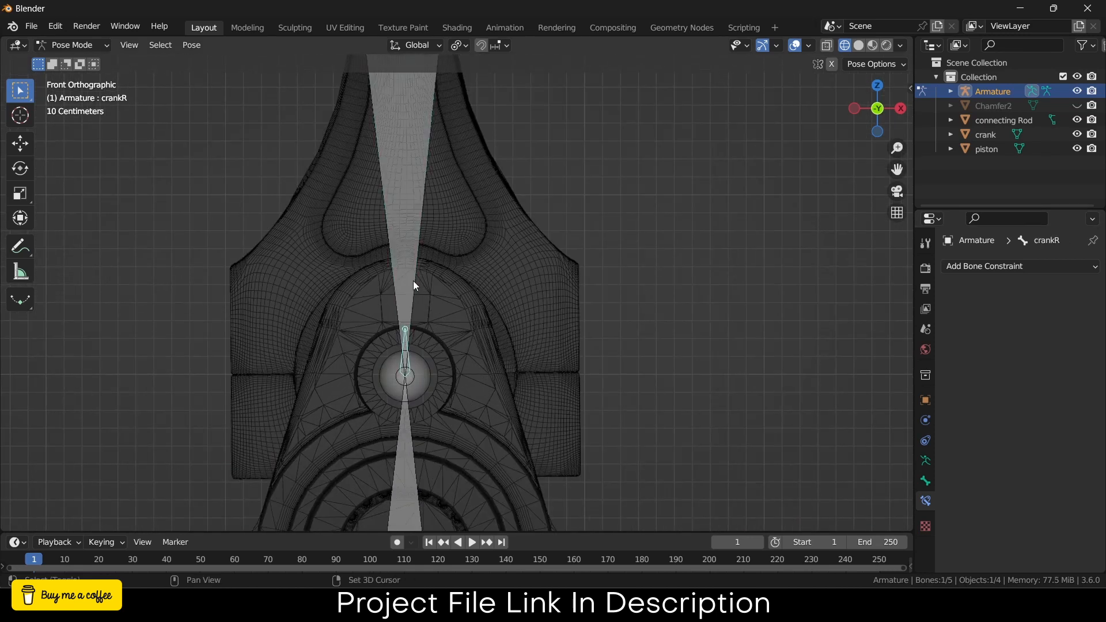
{"action": "left_click", "coordinate": [412, 268], "text": "shift"}
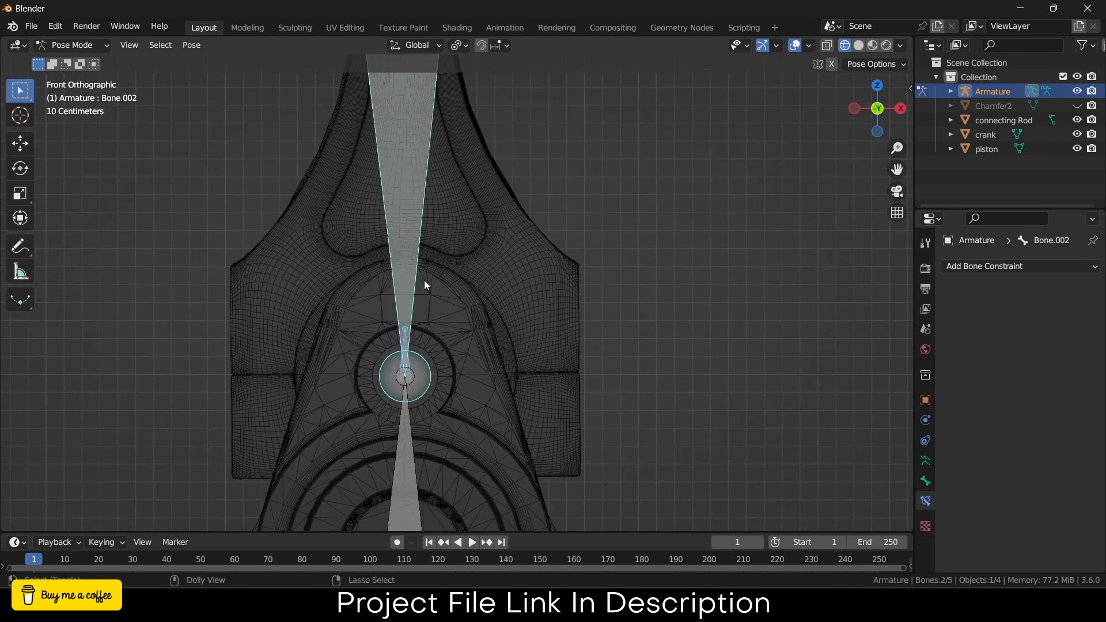
{"action": "key", "text": "shift+ctrl+c"}
{"action": "left_click", "coordinate": [424, 280]}
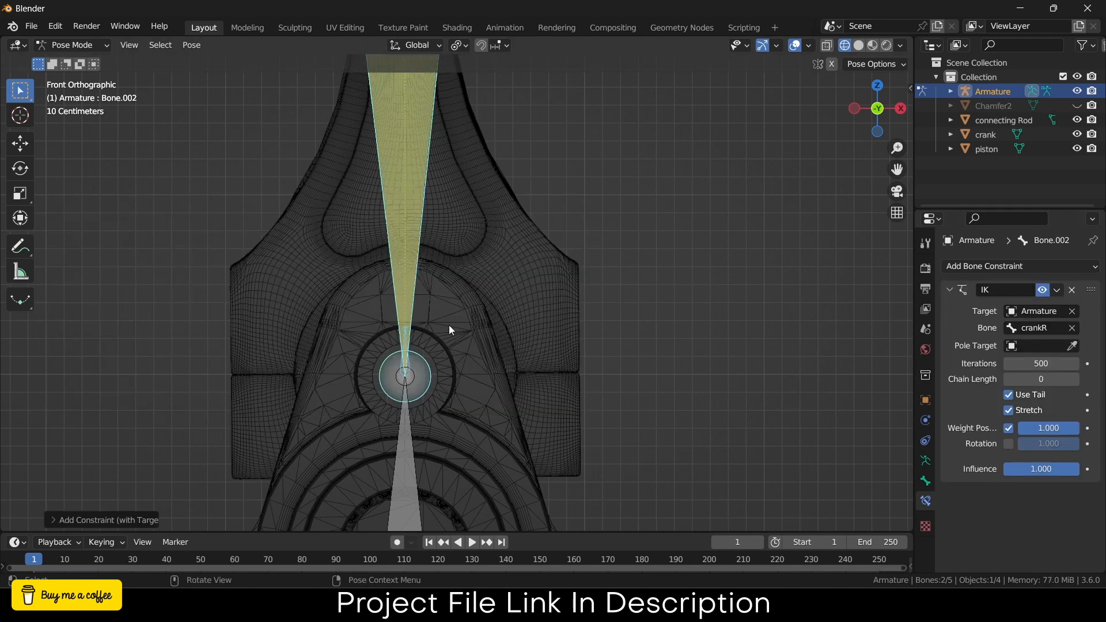
{"action": "scroll", "coordinate": [403, 356], "scroll_direction": "up", "scroll_amount": 3}
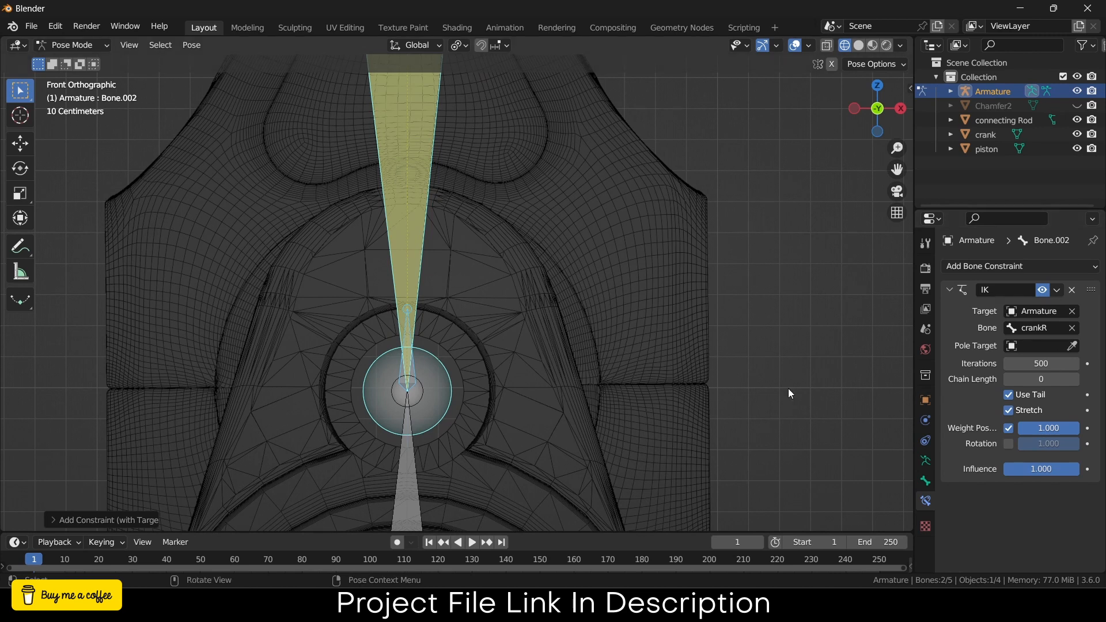
Set the IK Stretch of the large bone above the piston to 1.000.
{"action": "scroll", "coordinate": [724, 309], "scroll_direction": "down", "scroll_amount": 7}
{"action": "middle_click_drag", "start_coordinate": [723, 307], "coordinate": [588, 121], "text": "shift"}
{"action": "left_click", "coordinate": [498, 129]}
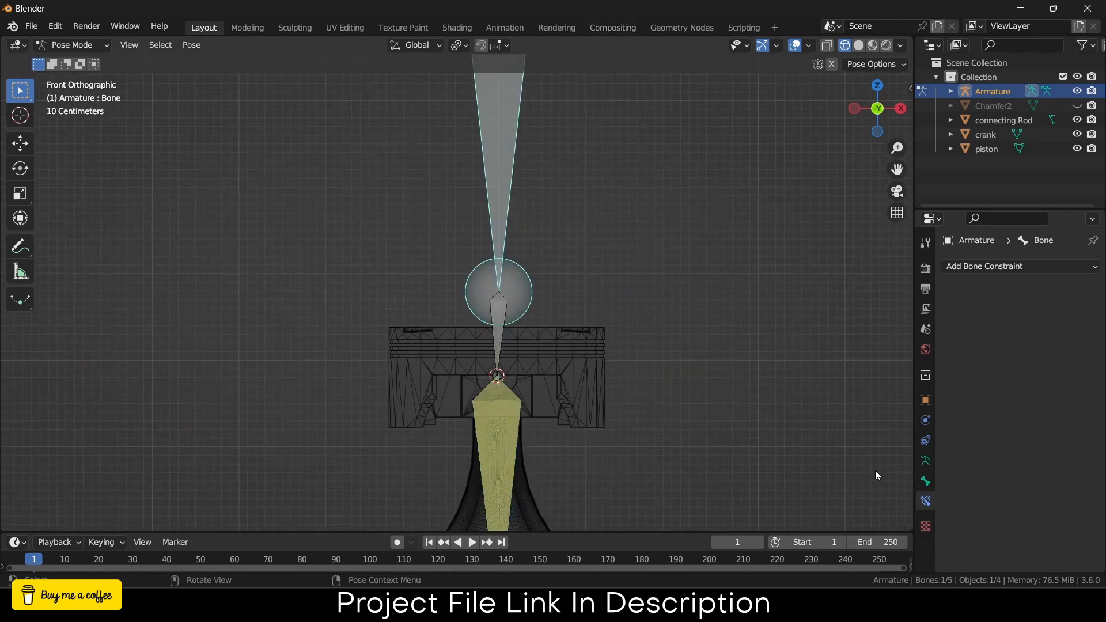
{"action": "left_click", "coordinate": [926, 480]}
{"action": "scroll", "coordinate": [1052, 493], "scroll_direction": "down", "scroll_amount": 4}
{"action": "left_click_drag", "start_coordinate": [1029, 457], "coordinate": [1077, 459]}
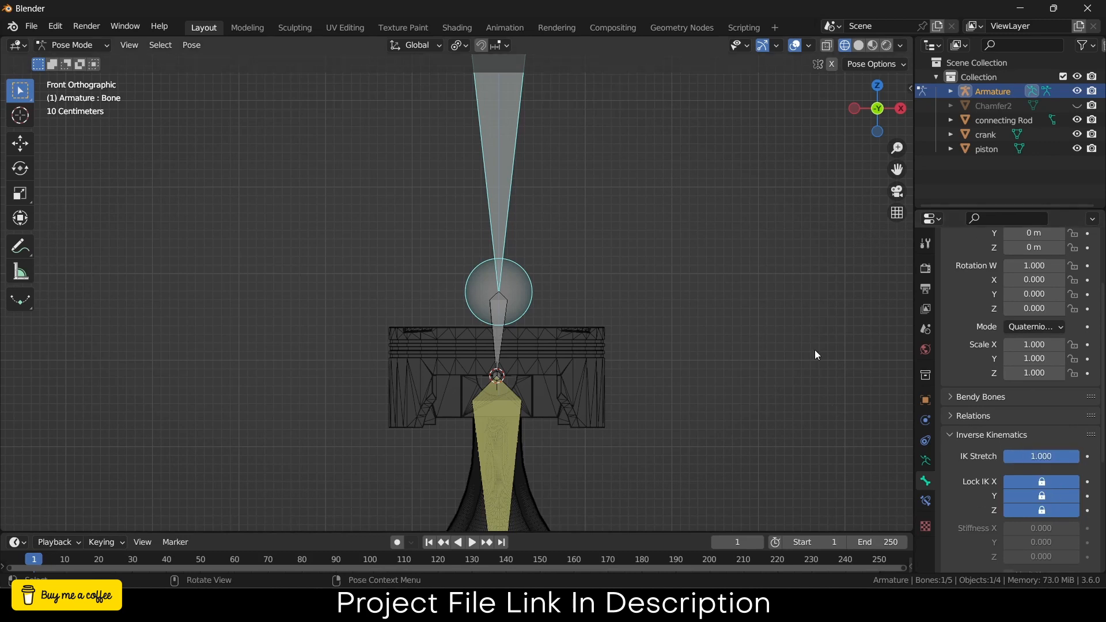
{"action": "scroll", "coordinate": [615, 368], "scroll_direction": "down", "scroll_amount": 2}
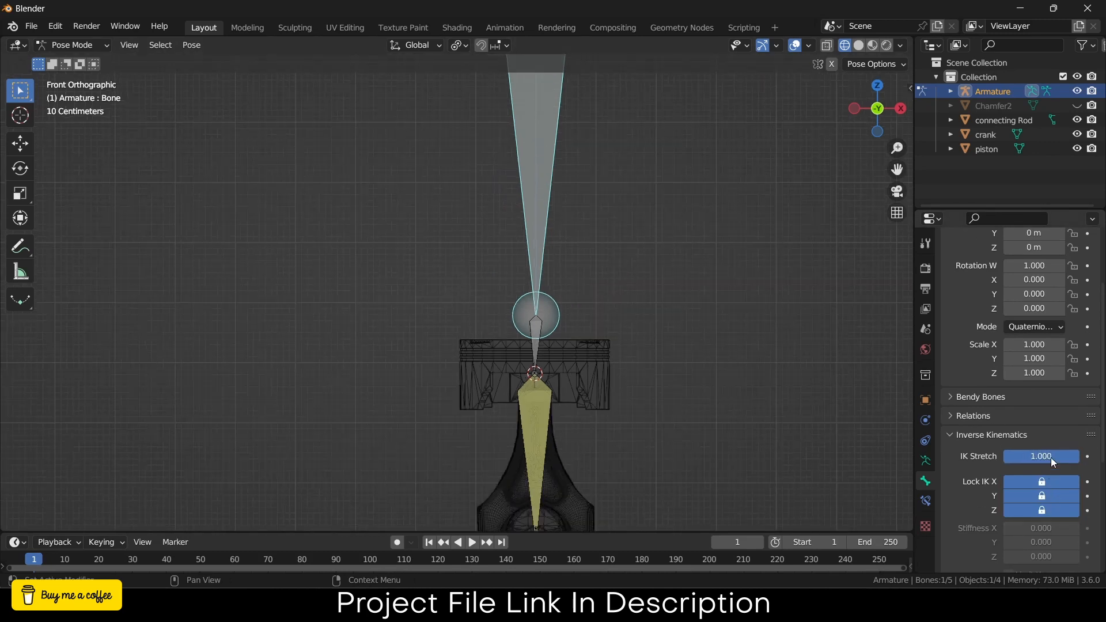
Rotate the crank bone through several turns to test the bone chain, and cancel the rotation.
{"action": "scroll", "coordinate": [487, 213], "scroll_direction": "down", "scroll_amount": 3}
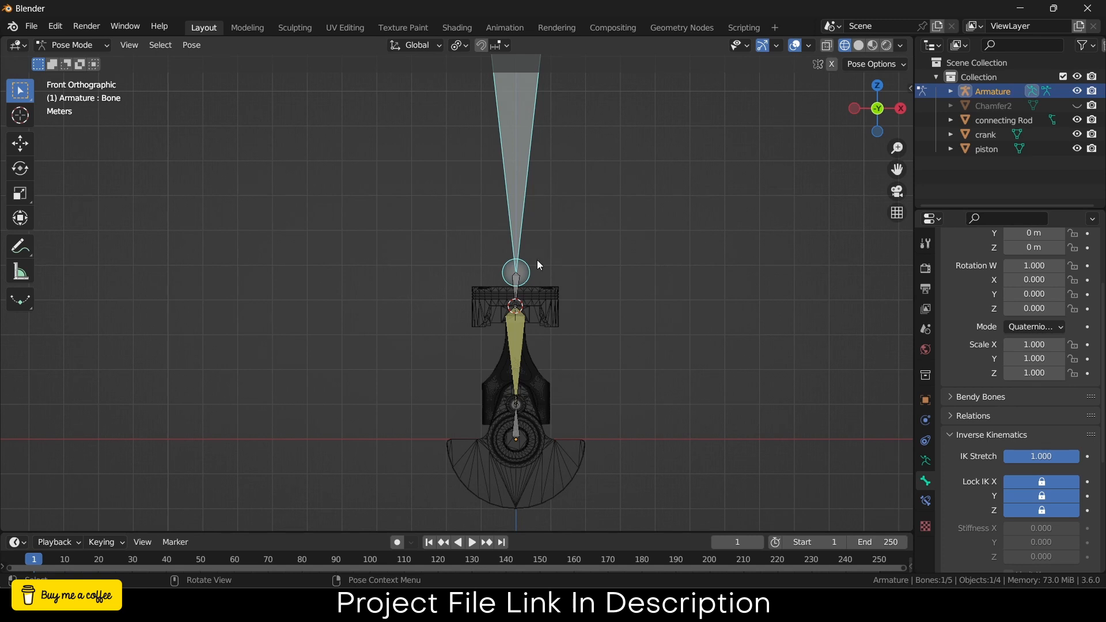
{"action": "left_click", "coordinate": [520, 431]}
{"action": "scroll", "coordinate": [610, 374], "scroll_direction": "down", "scroll_amount": 2}
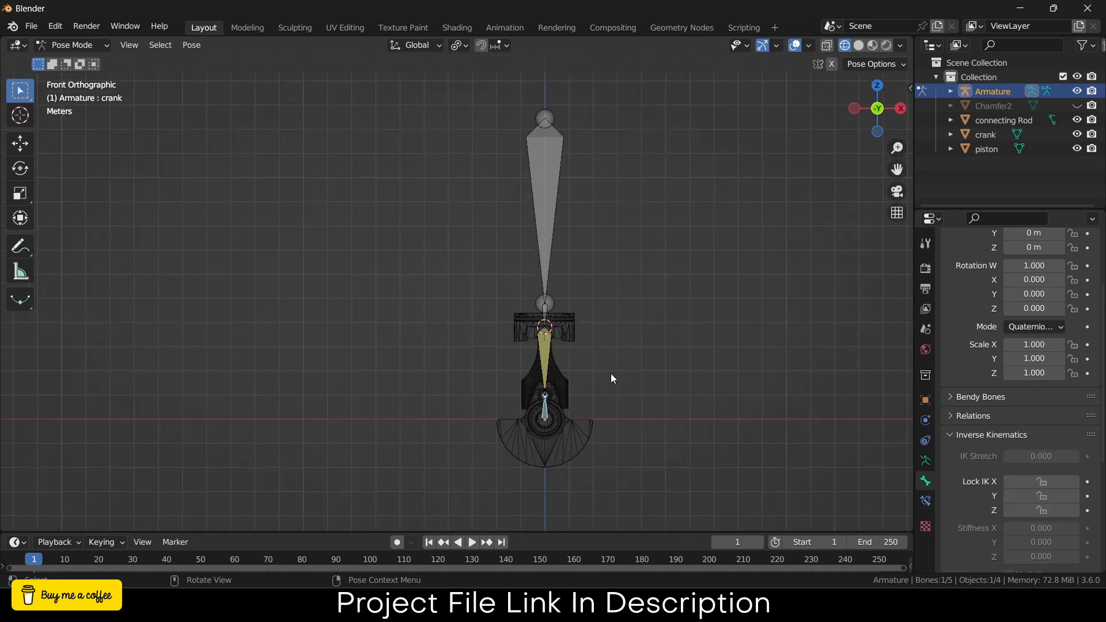
{"action": "key", "text": "r"}
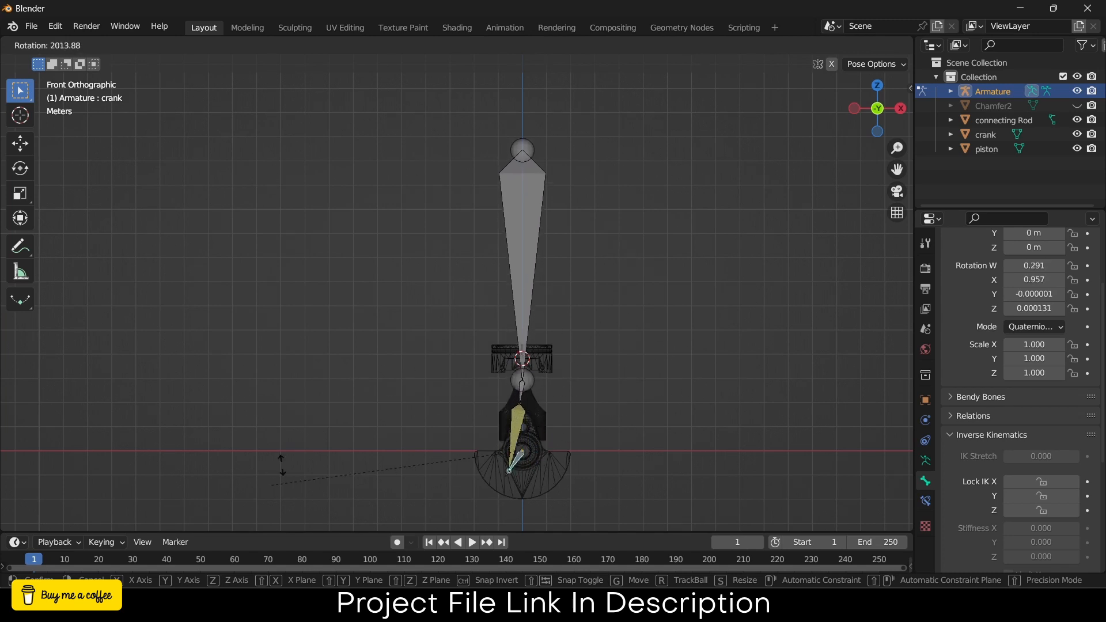
{"action": "right_click", "coordinate": [552, 203]}
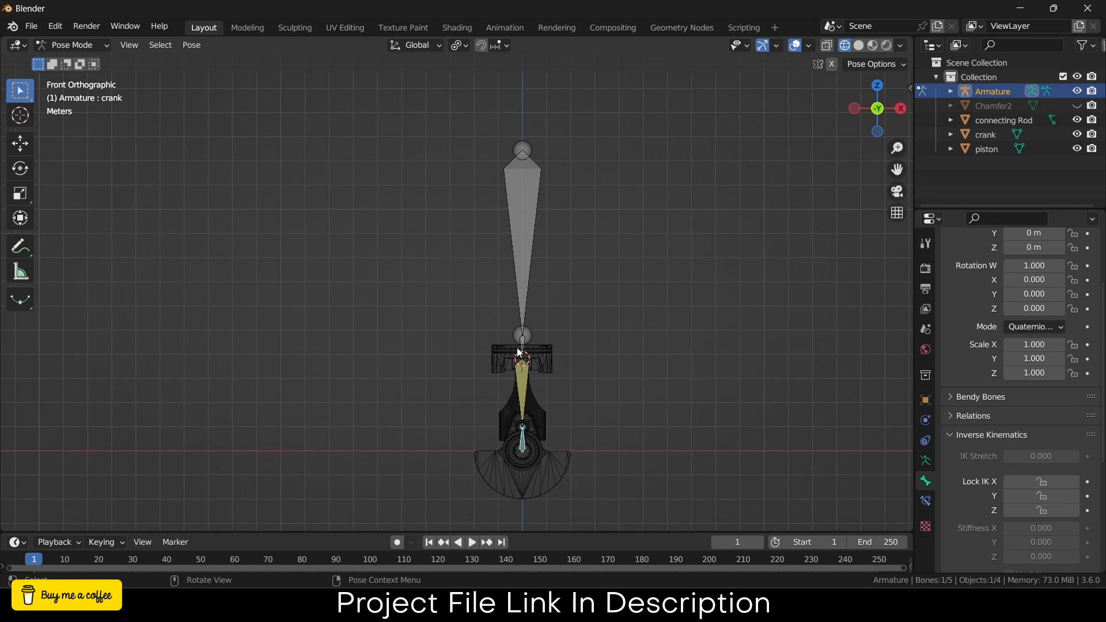
Turn off Lock Object Modes so that objects can be selected while the armature stays in Pose Mode.
{"action": "scroll", "coordinate": [539, 369], "scroll_direction": "up", "scroll_amount": 10}
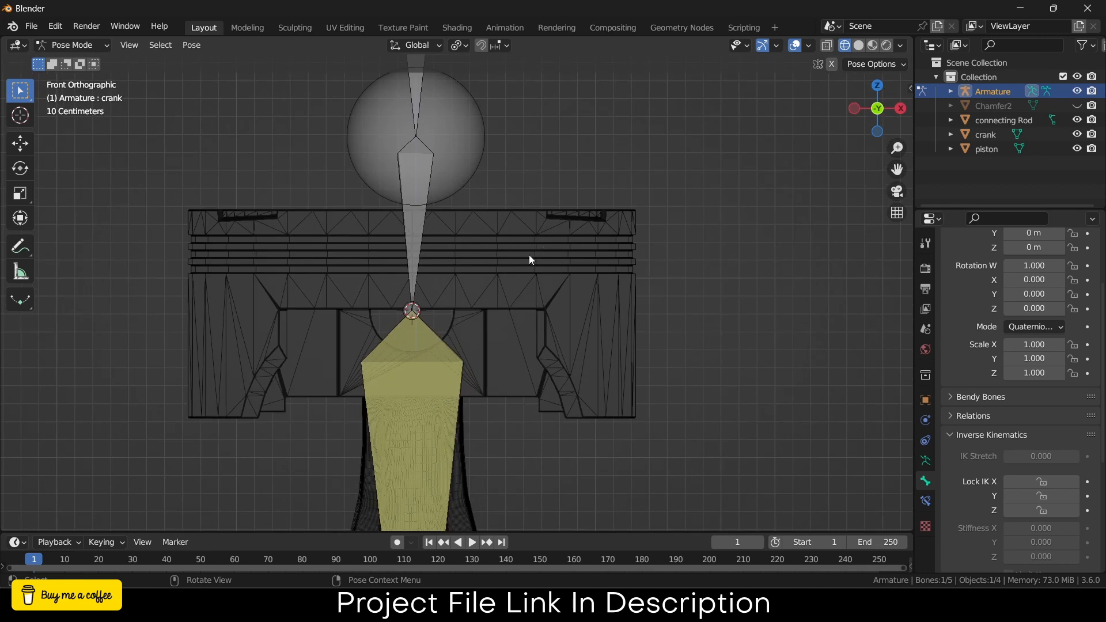
{"action": "left_click", "coordinate": [54, 26]}
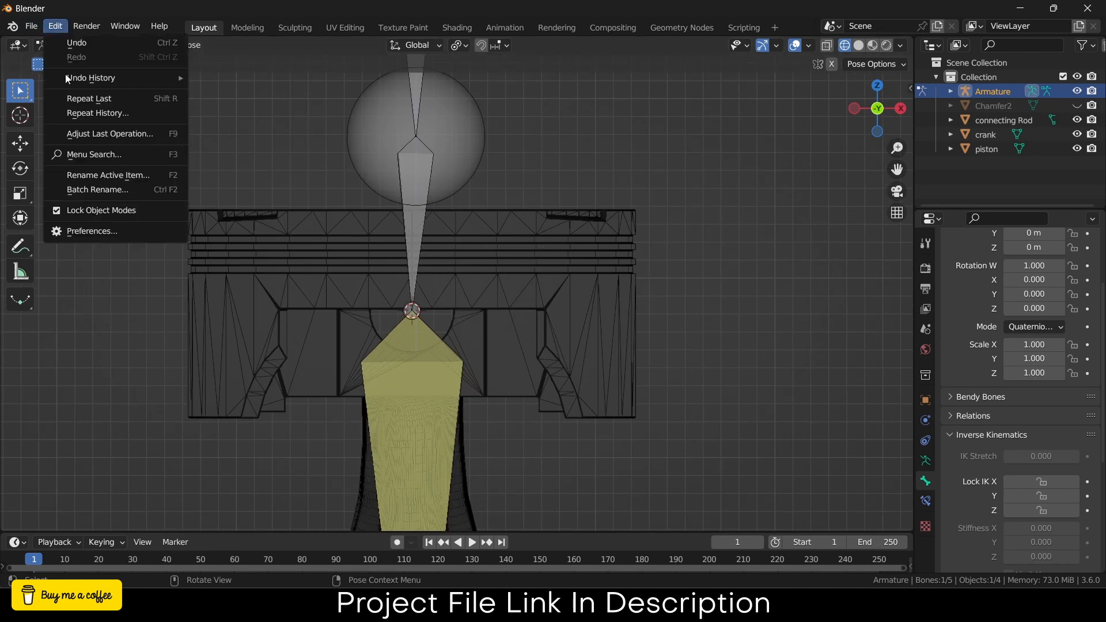
{"action": "left_click", "coordinate": [137, 214]}
Parent the piston mesh to the small bone running through it, using the Bone parenting option.
{"action": "left_click", "coordinate": [541, 229]}
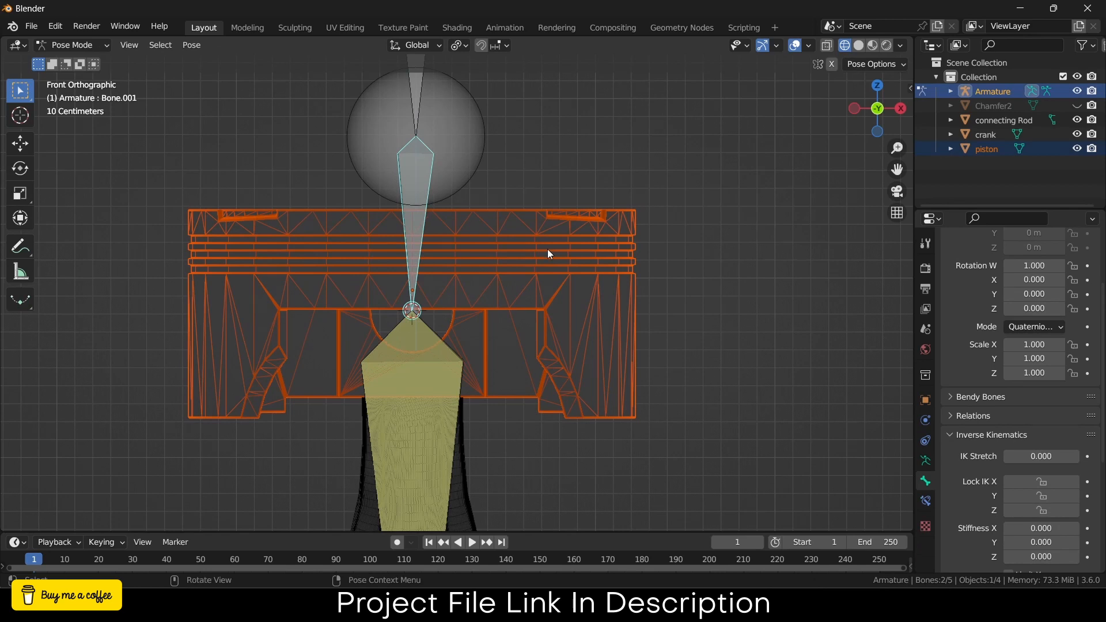
{"action": "key", "text": "ctrl+p"}
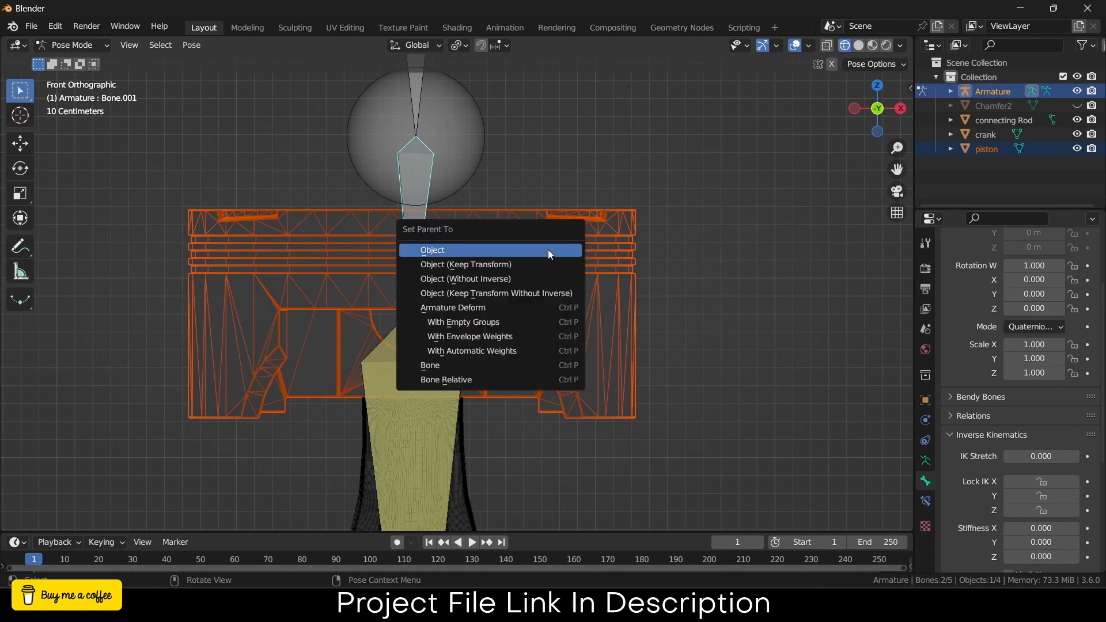
{"action": "left_click", "coordinate": [523, 364]}
Parent the connecting rod mesh to the connecting rod bone, using the Bone parenting option.
{"action": "scroll", "coordinate": [545, 380], "scroll_direction": "down", "scroll_amount": 5}
{"action": "middle_click_drag", "start_coordinate": [582, 417], "coordinate": [541, 232], "text": "shift"}
{"action": "left_click", "coordinate": [524, 345]}
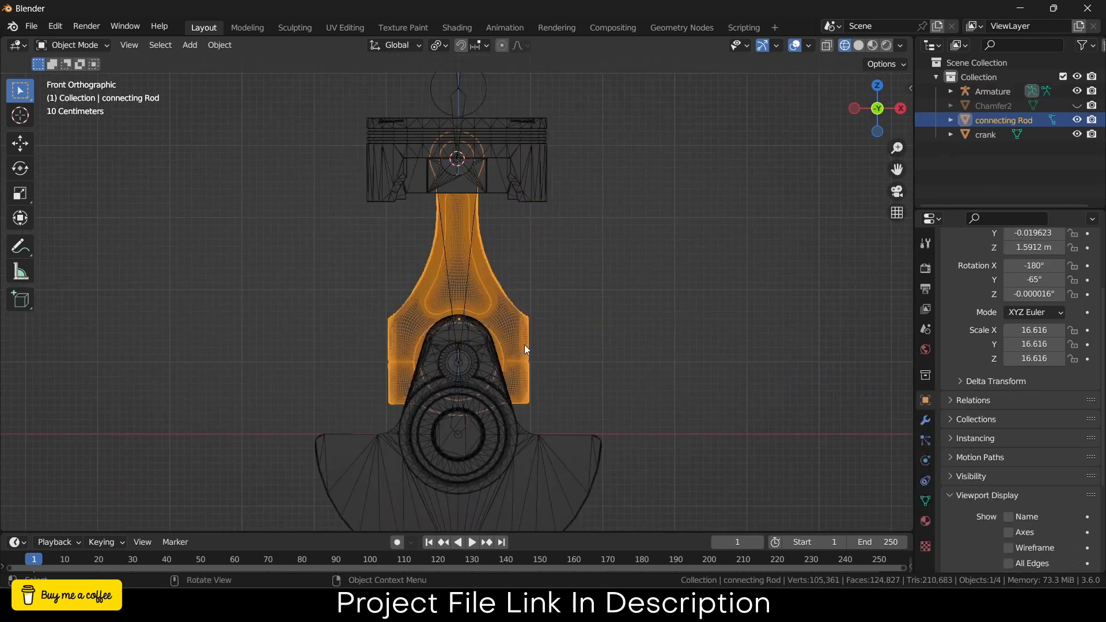
{"action": "scroll", "coordinate": [524, 344], "scroll_direction": "up", "scroll_amount": 3}
{"action": "left_click", "coordinate": [464, 341], "text": "ctrl+shift"}
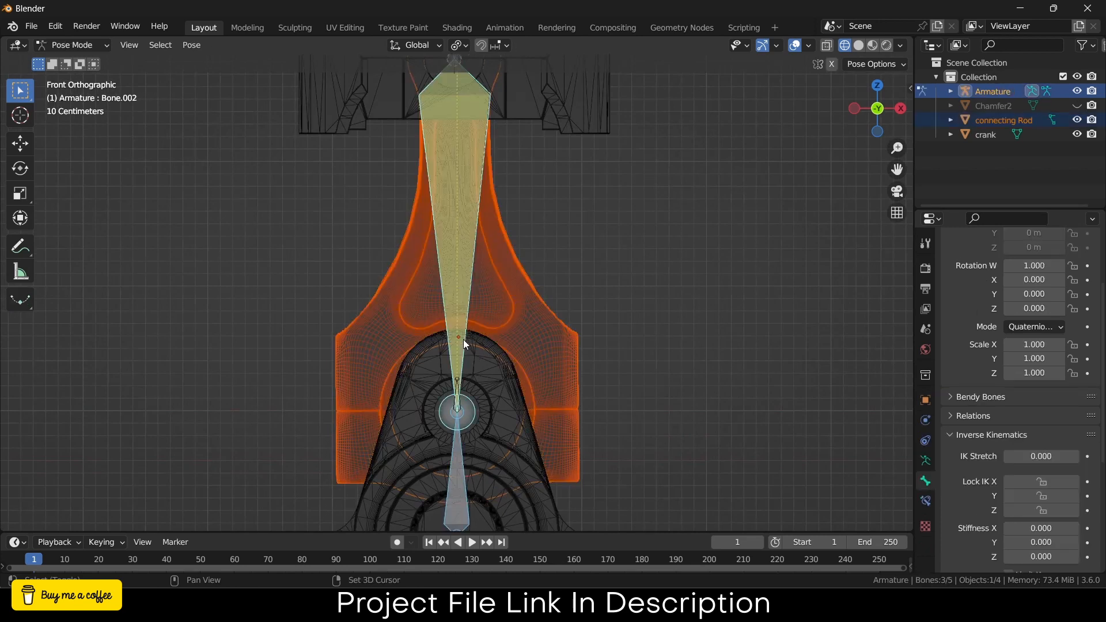
{"action": "key", "text": "ctrl+p"}
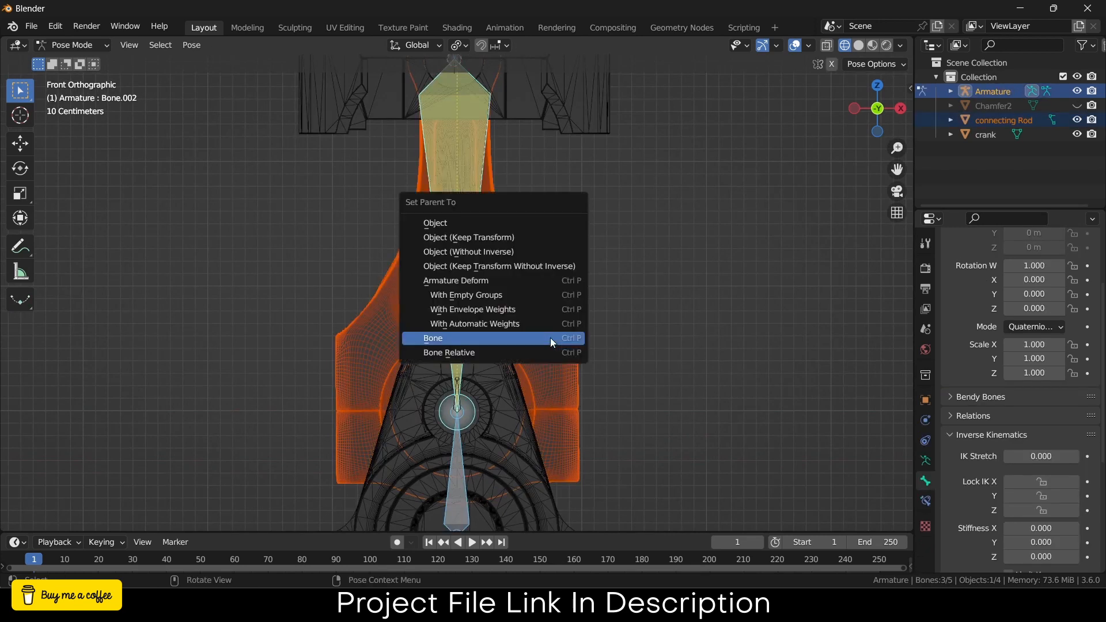
{"action": "left_click", "coordinate": [551, 338]}
Parent the crank mesh to the crank bone, with only that bone selected and using the Bone parenting option.
{"action": "scroll", "coordinate": [559, 343], "scroll_direction": "down", "scroll_amount": 5}
{"action": "key", "text": "ctrl+Tab"}
{"action": "left_click", "coordinate": [495, 285]}
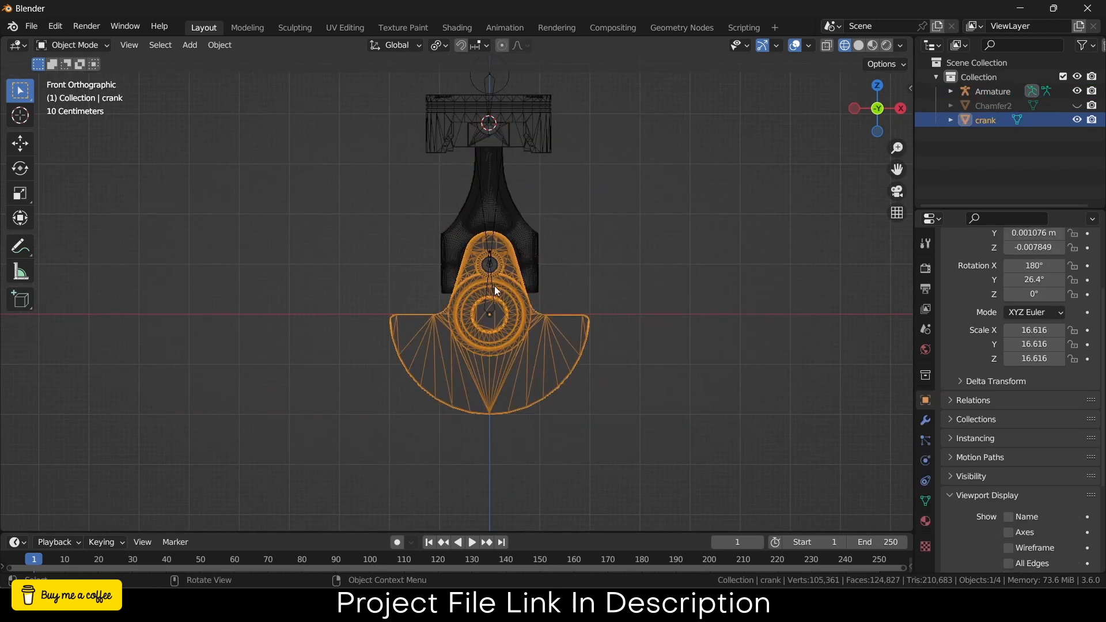
{"action": "scroll", "coordinate": [493, 285], "scroll_direction": "up", "scroll_amount": 6}
{"action": "left_click", "coordinate": [487, 314], "text": "ctrl+shift"}
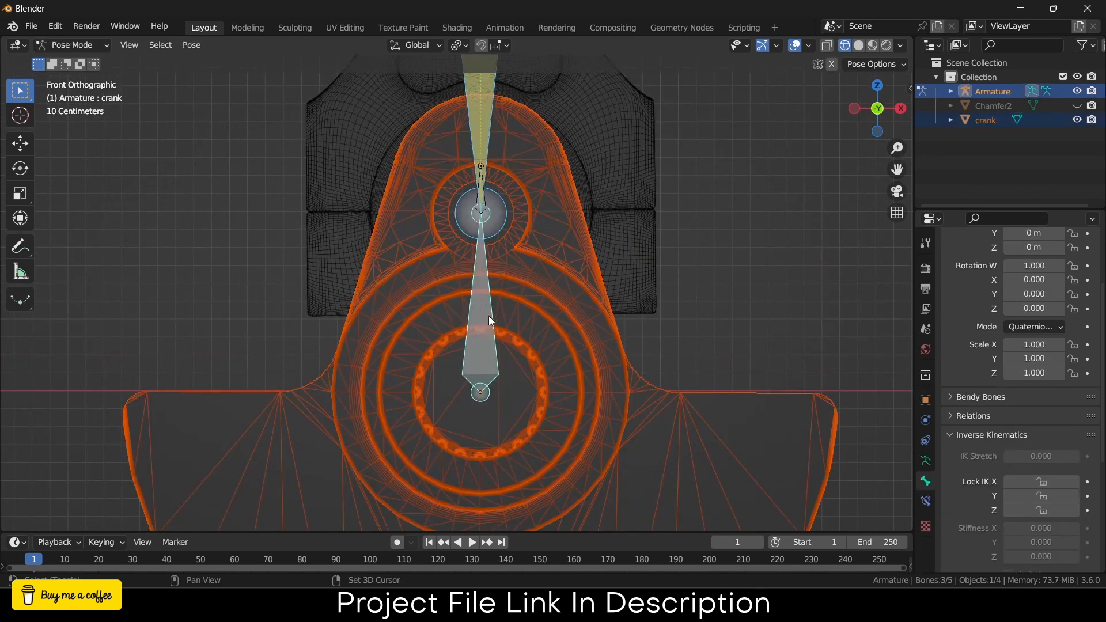
{"action": "left_click", "coordinate": [717, 328]}
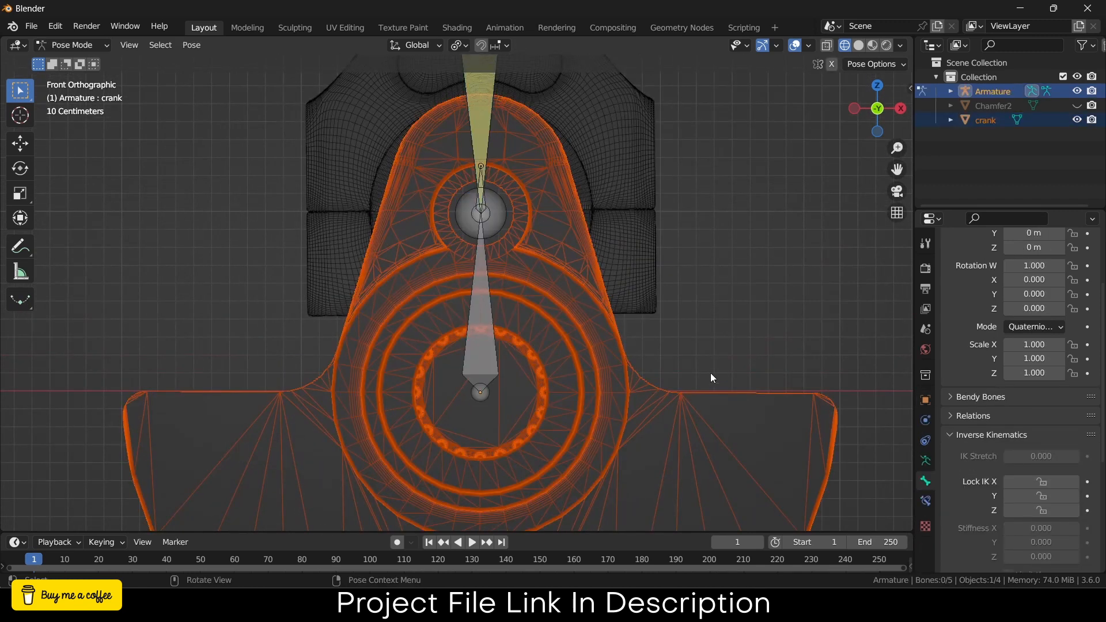
{"action": "key", "text": "ctrl+Tab"}
{"action": "left_click", "coordinate": [561, 373]}
{"action": "left_click", "coordinate": [498, 357], "text": "ctrl+shift"}
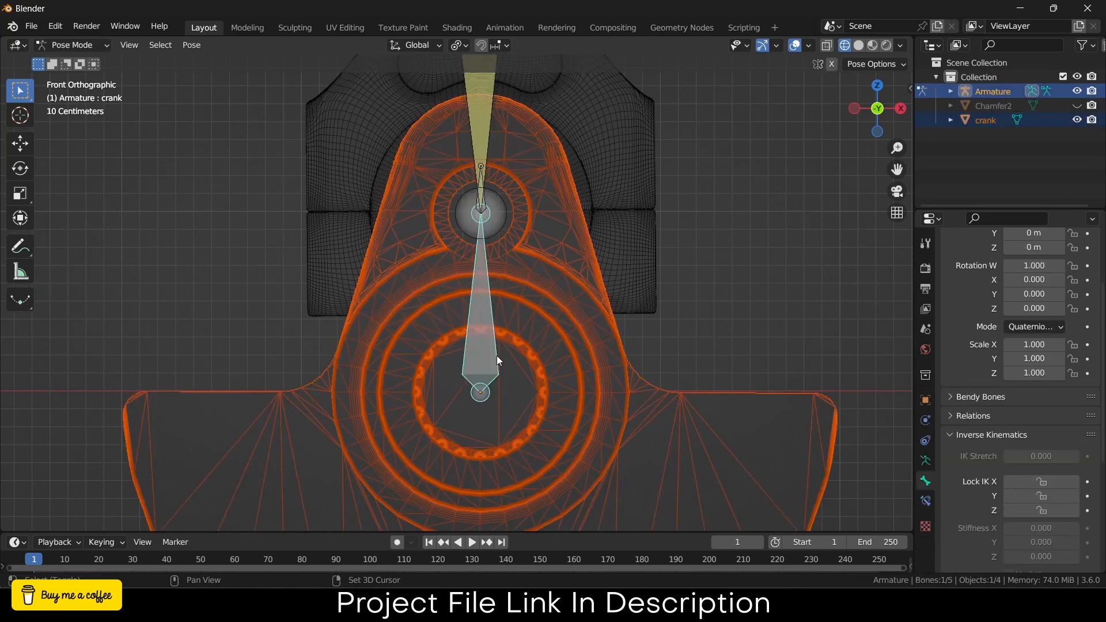
{"action": "key", "text": "ctrl+p"}
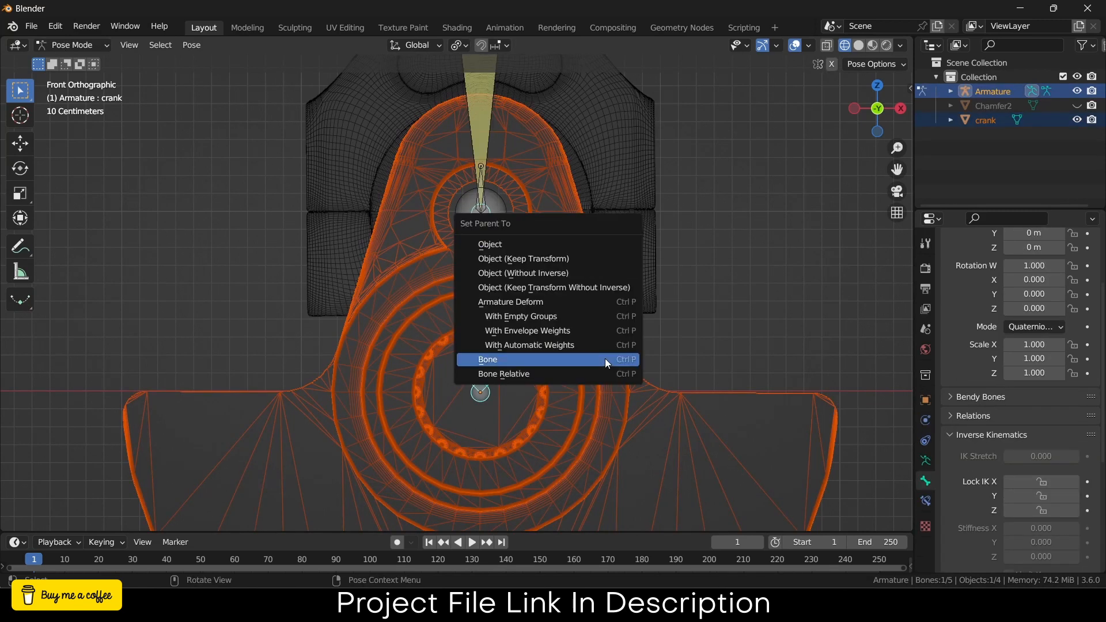
{"action": "left_click", "coordinate": [605, 358]}
Rotate the crank bone to check how the parented piston and connecting rod follow, cancelling each rotation.
{"action": "scroll", "coordinate": [555, 314], "scroll_direction": "down", "scroll_amount": 5}
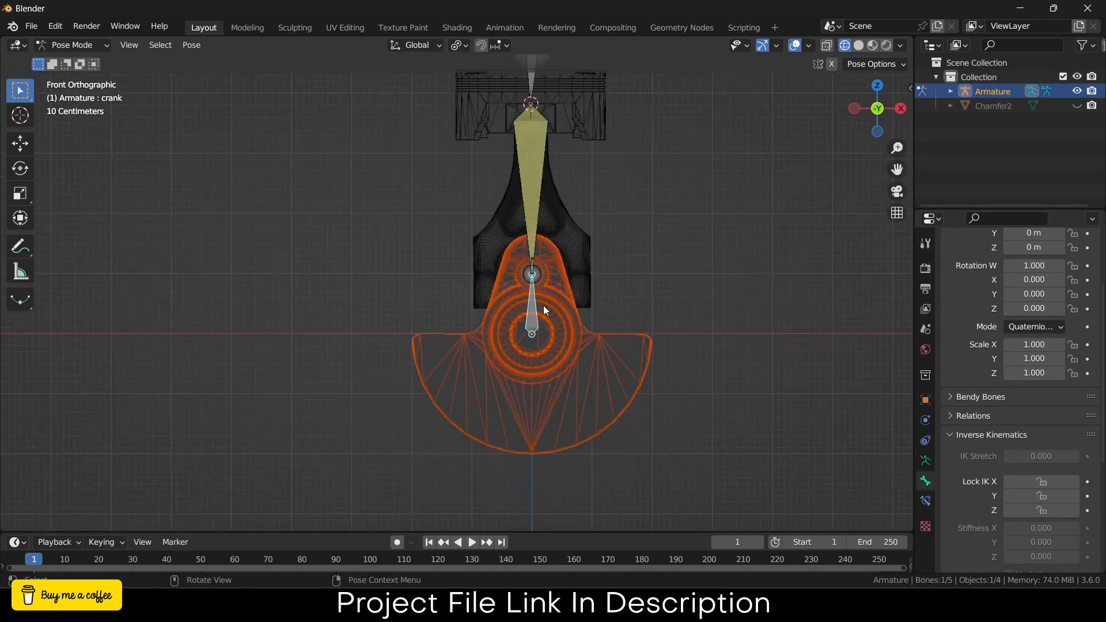
{"action": "scroll", "coordinate": [632, 265], "scroll_direction": "down", "scroll_amount": 5}
{"action": "key", "text": "r"}
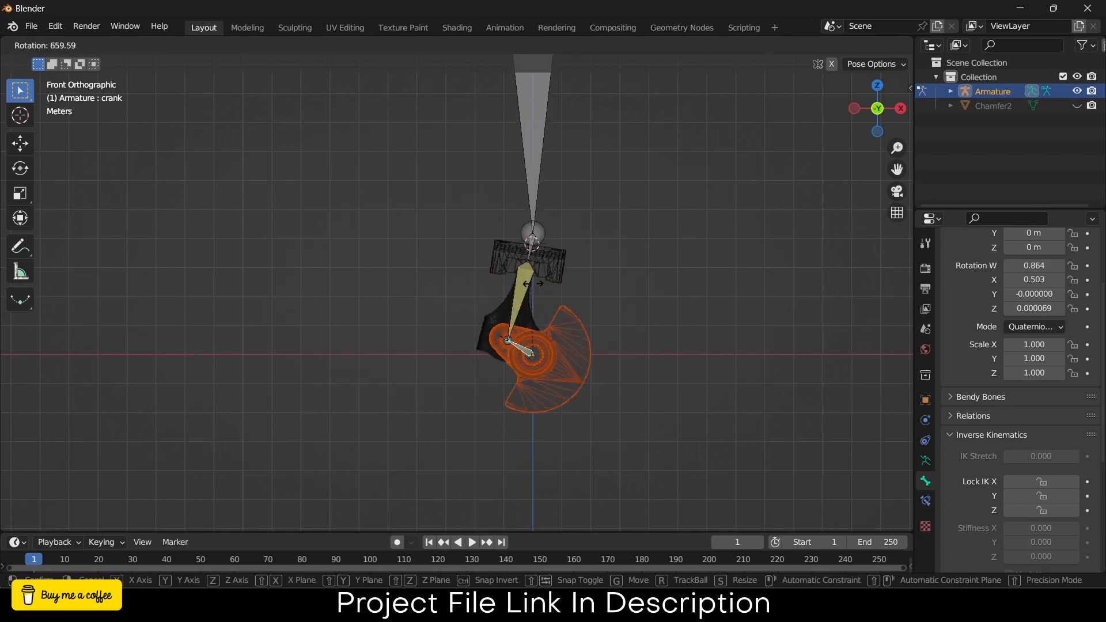
{"action": "key", "text": "Escape"}
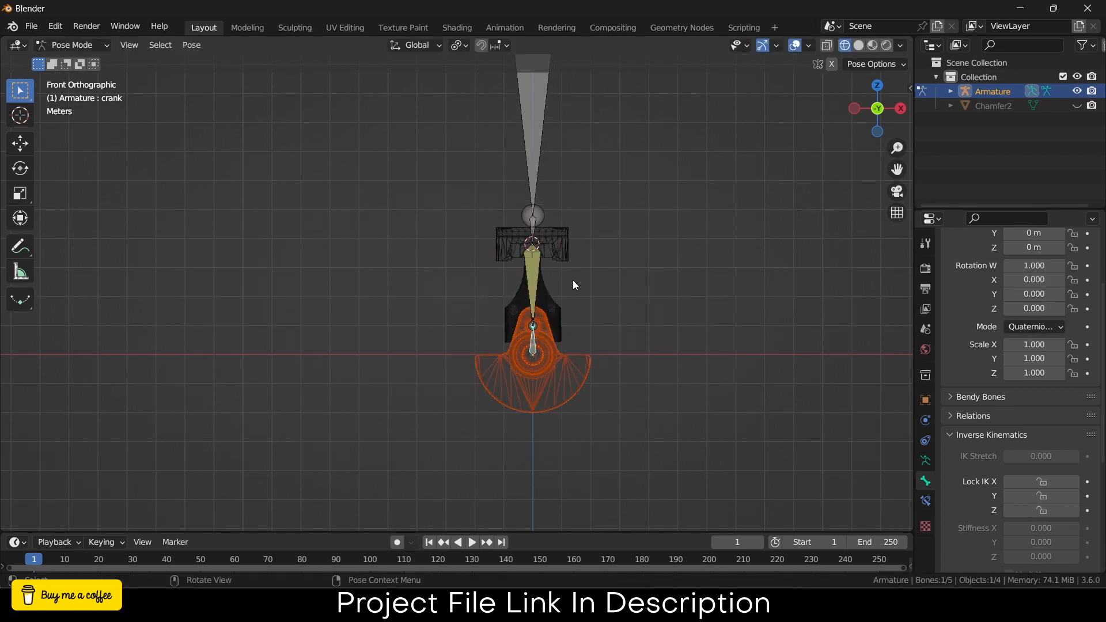
{"action": "scroll", "coordinate": [572, 280], "scroll_direction": "up", "scroll_amount": 3}
{"action": "scroll", "coordinate": [560, 315], "scroll_direction": "down", "scroll_amount": 2}
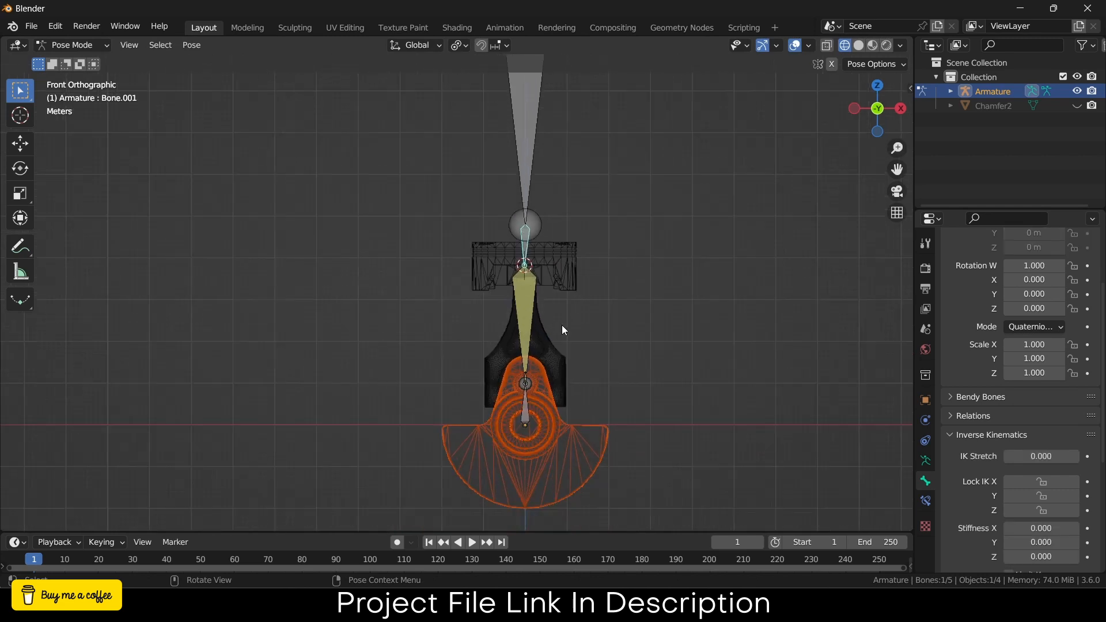
{"action": "key", "text": "r"}
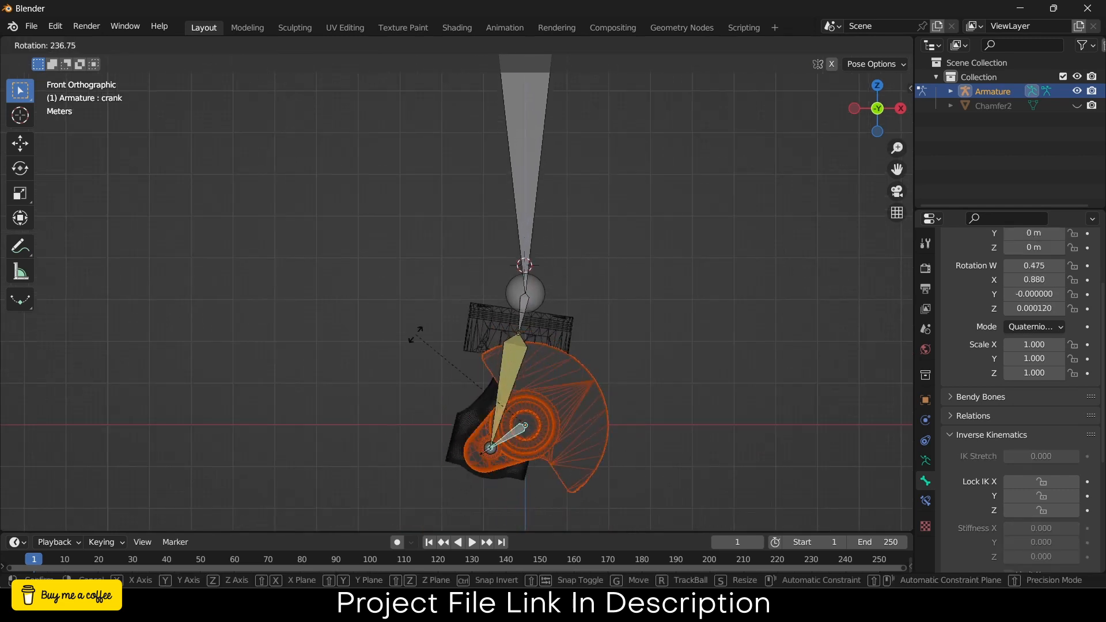
{"action": "key", "text": "Escape"}
Lock the IK rotation of the small piston bone on the X and Y axes.
{"action": "scroll", "coordinate": [567, 265], "scroll_direction": "up", "scroll_amount": 2}
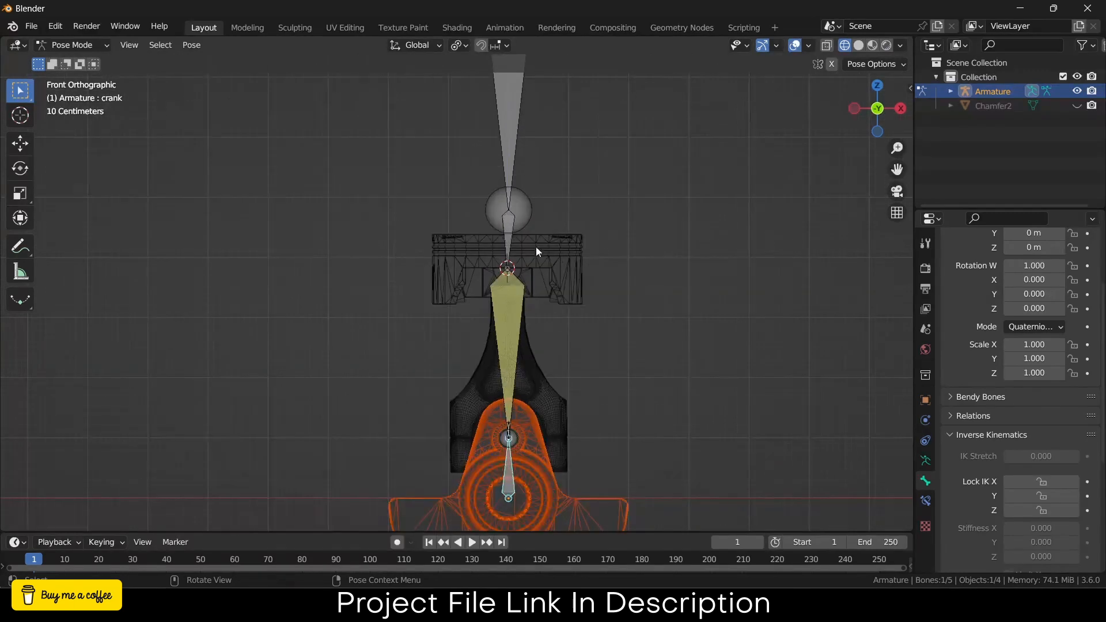
{"action": "left_click", "coordinate": [509, 238]}
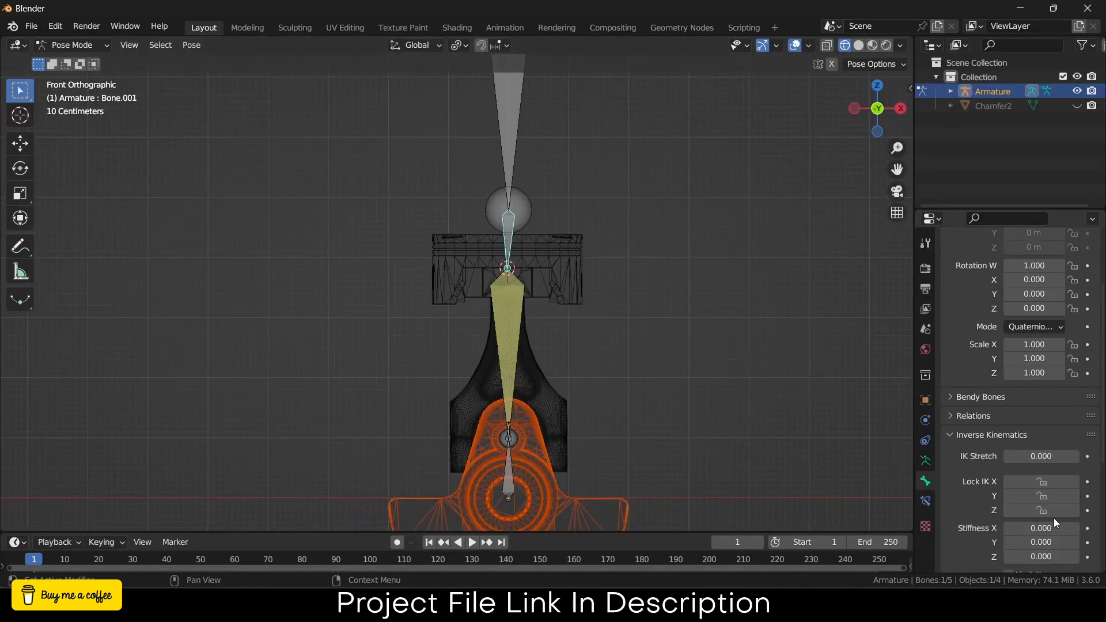
{"action": "scroll", "coordinate": [663, 256], "scroll_direction": "down", "scroll_amount": 1}
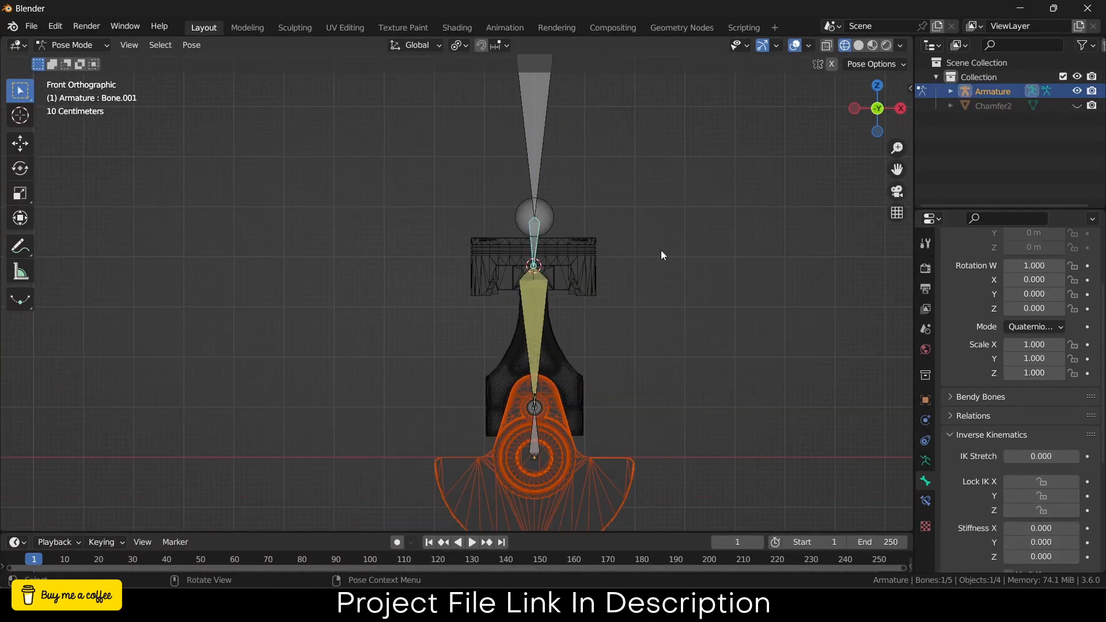
{"action": "left_click", "coordinate": [1056, 482]}
{"action": "left_click", "coordinate": [1059, 495]}
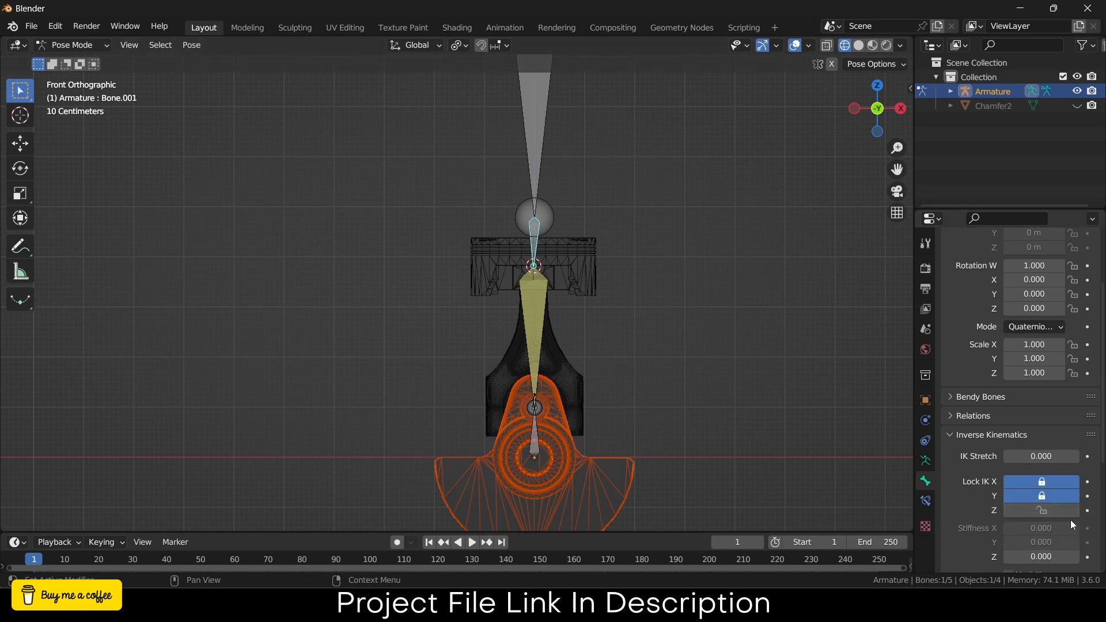
Rotate the crank bone to test the piston with the X and Y IK locks, and cancel the rotation.
{"action": "left_click", "coordinate": [537, 432]}
{"action": "key", "text": "r"}
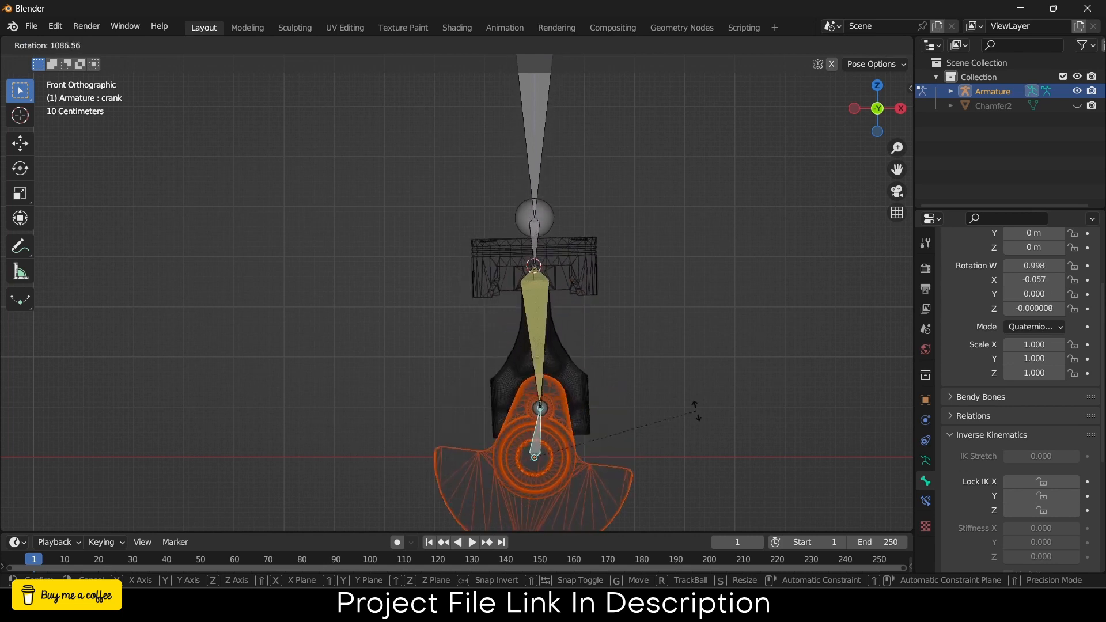
{"action": "key", "text": "Escape"}
Lock the piston bone's IK on Z as well, and test it with a cancelled rotation of the crank bone.
{"action": "left_click", "coordinate": [534, 233]}
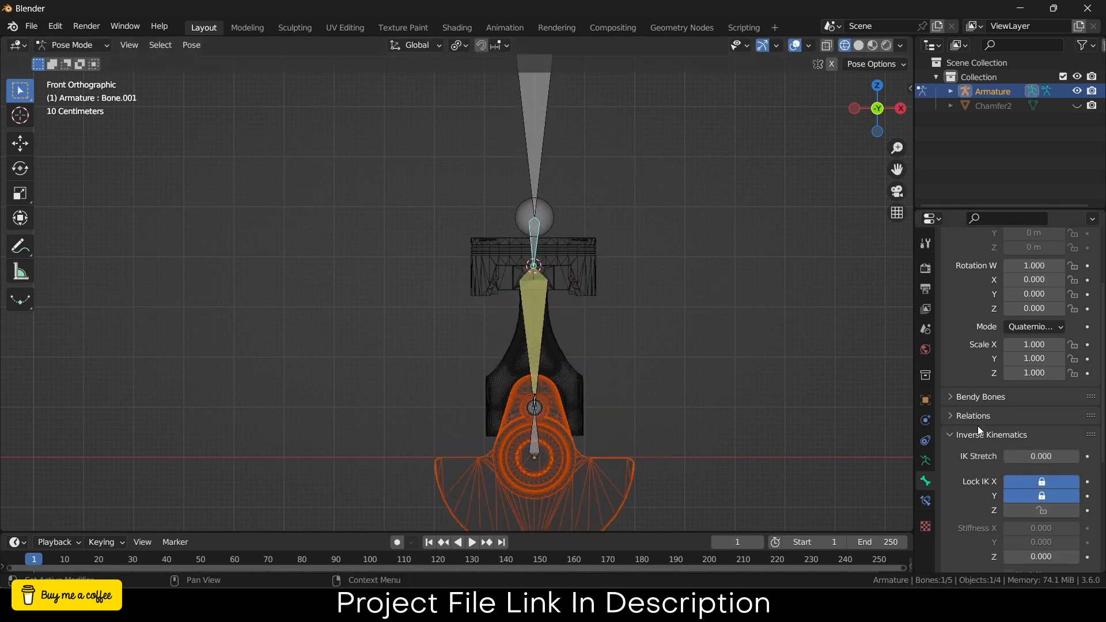
{"action": "left_click", "coordinate": [1039, 511]}
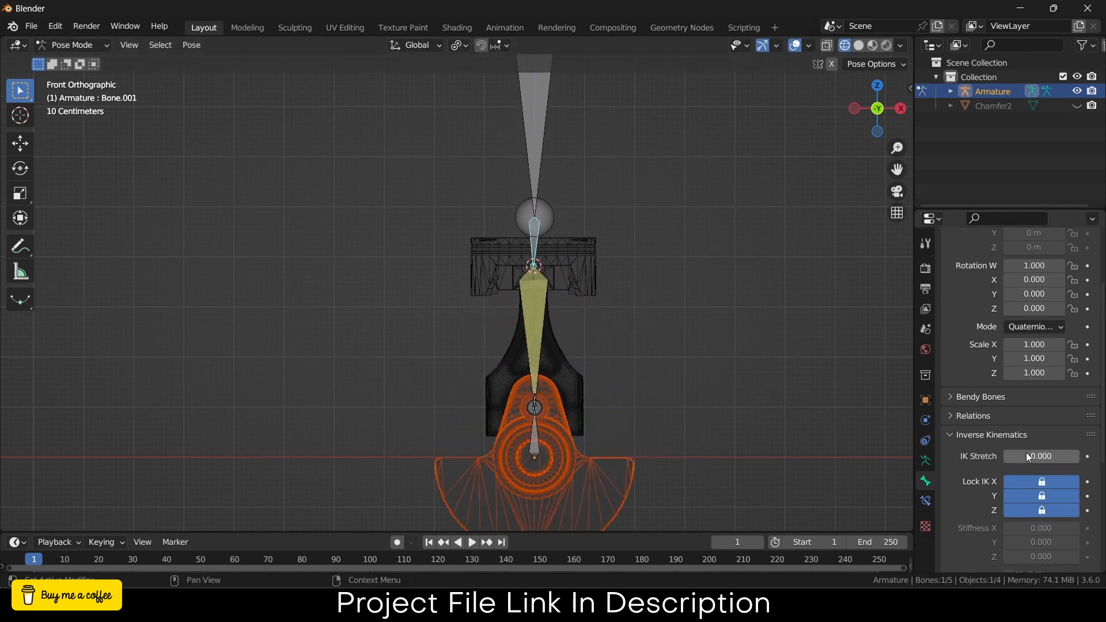
{"action": "left_click", "coordinate": [537, 433]}
{"action": "key", "text": "r"}
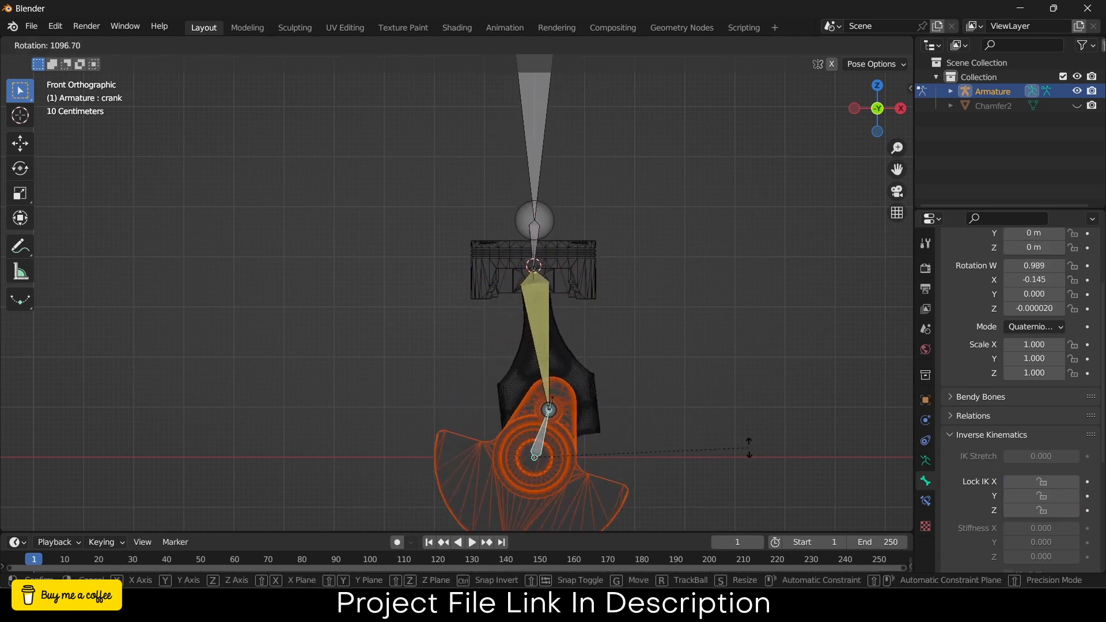
{"action": "key", "text": "Escape"}
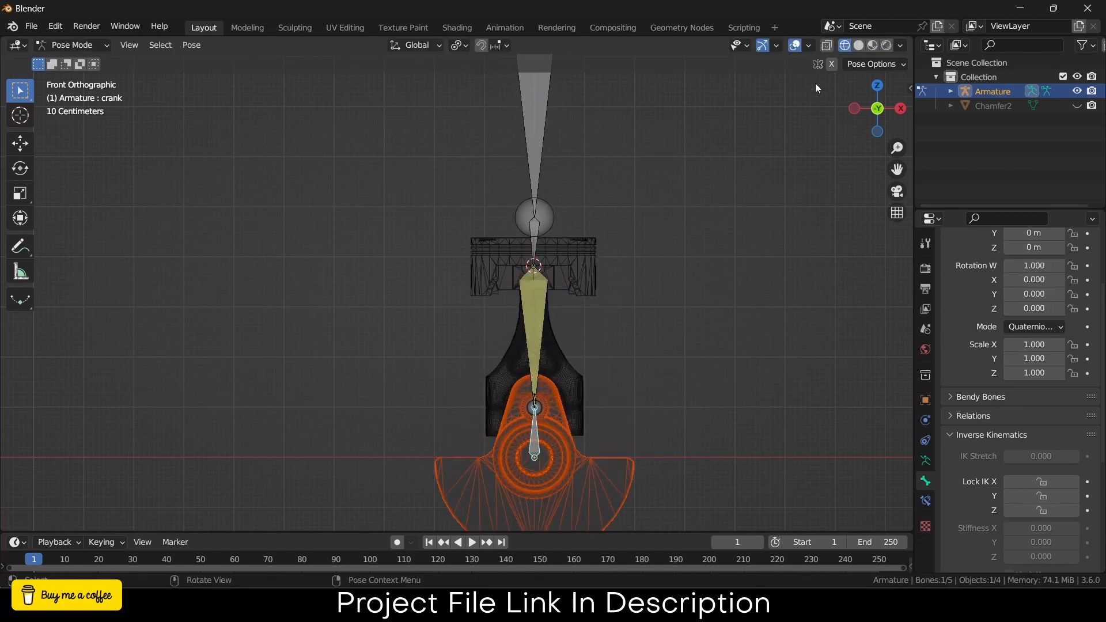
Switch the viewport to solid shading with overlays kept on, and enlarge the timeline area.
{"action": "left_click", "coordinate": [859, 46]}
{"action": "left_click", "coordinate": [794, 46]}
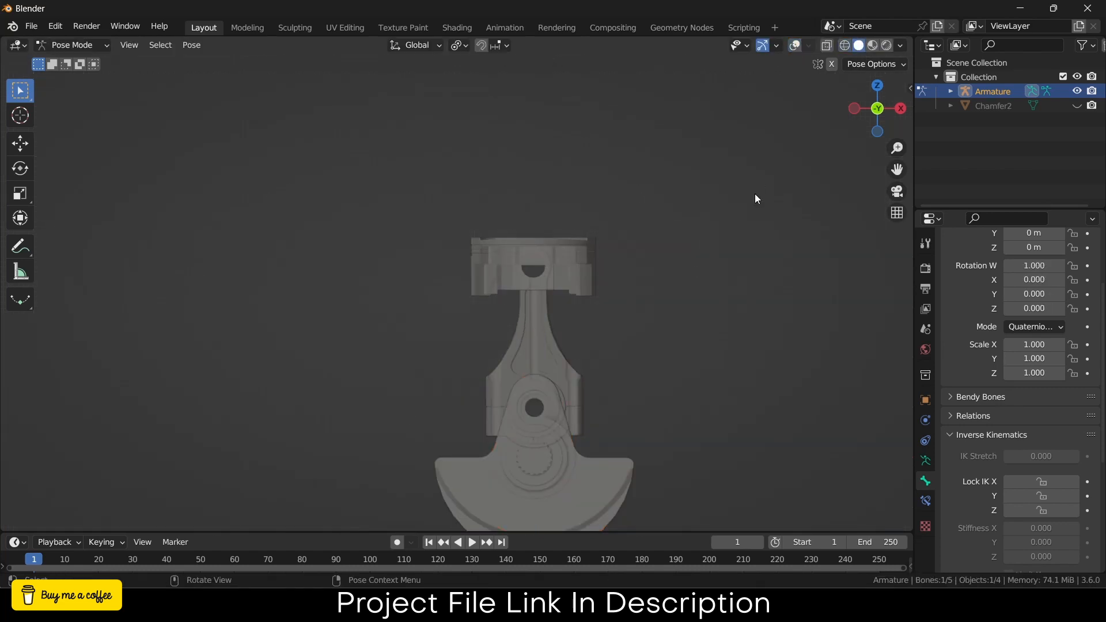
{"action": "left_click", "coordinate": [797, 46]}
{"action": "middle_click_drag", "start_coordinate": [799, 158], "coordinate": [676, 288]}
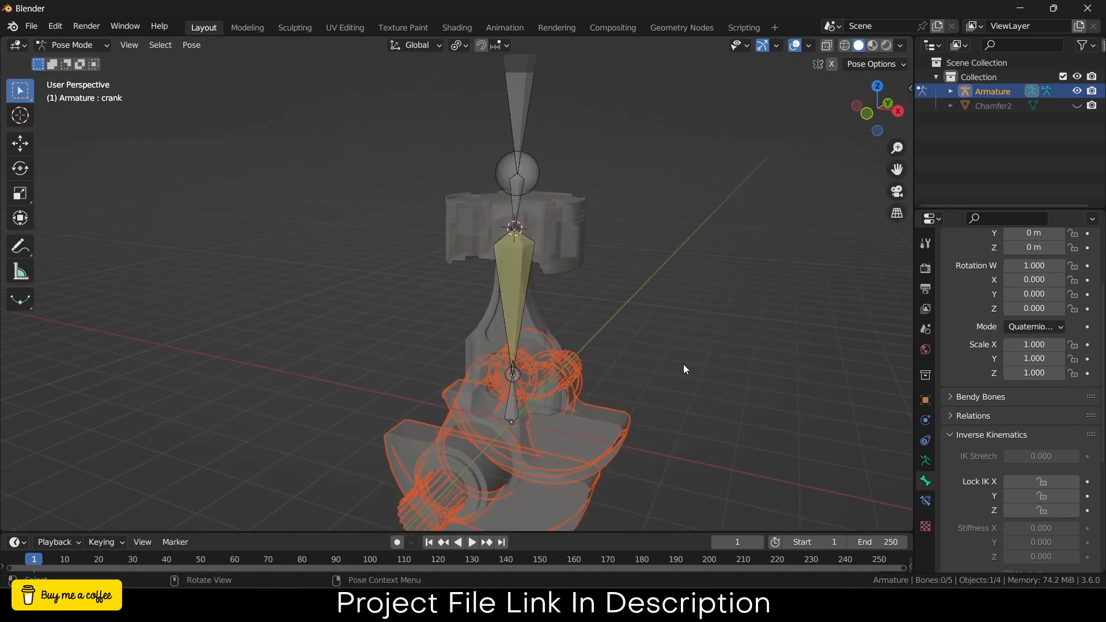
{"action": "left_click_drag", "start_coordinate": [635, 534], "coordinate": [628, 444]}
Set the crank bone's rotation mode to XYZ Euler.
{"action": "scroll", "coordinate": [645, 242], "scroll_direction": "down", "scroll_amount": 2}
{"action": "middle_click_drag", "start_coordinate": [645, 241], "coordinate": [598, 143], "text": "shift"}
{"action": "scroll", "coordinate": [582, 210], "scroll_direction": "up", "scroll_amount": 2}
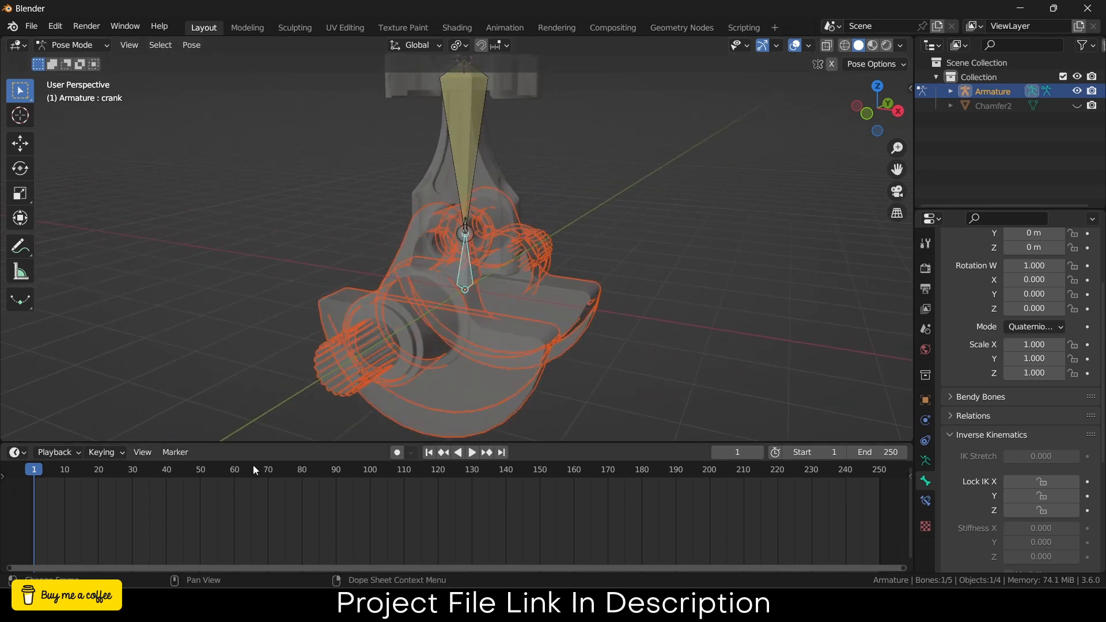
{"action": "left_click", "coordinate": [1033, 327]}
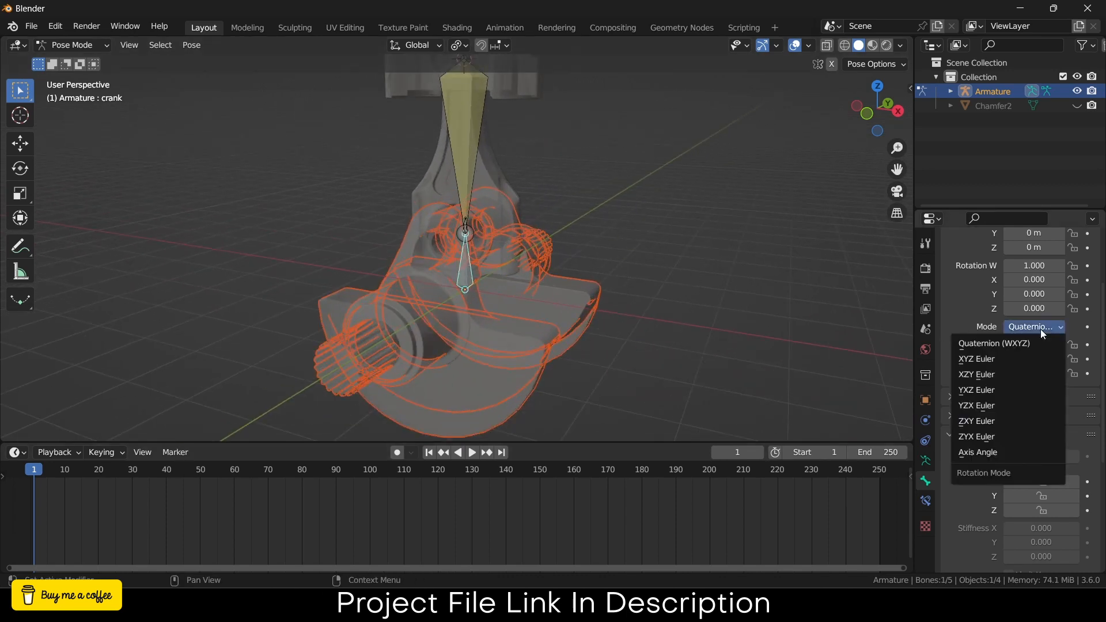
{"action": "left_click", "coordinate": [1014, 360]}
Turn on the display of bone axes in the armature's viewport display settings.
{"action": "left_click", "coordinate": [924, 501]}
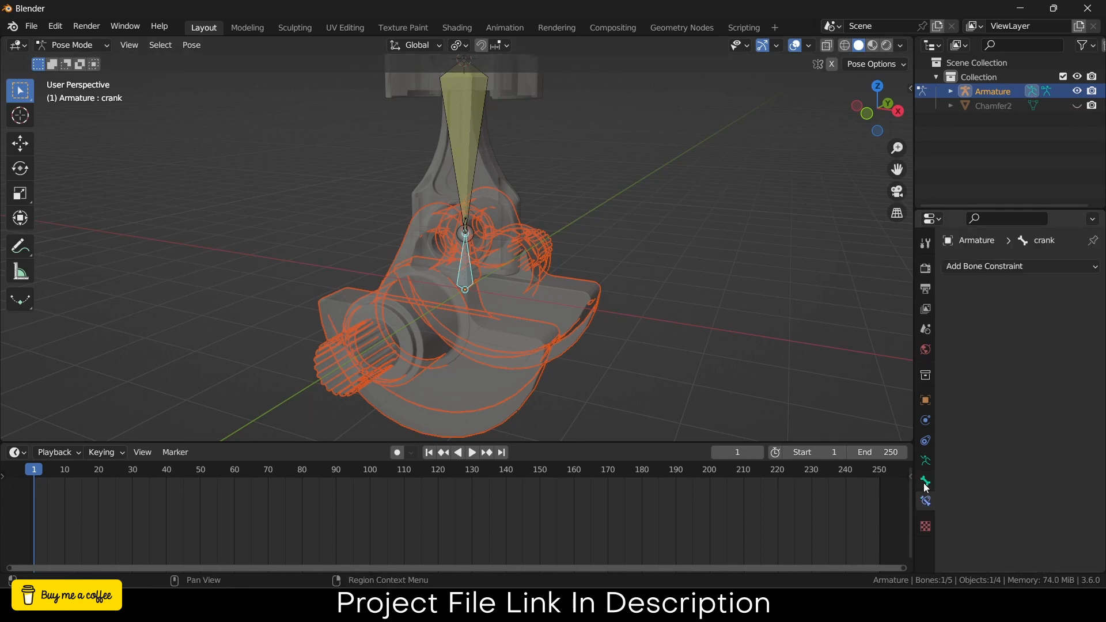
{"action": "left_click", "coordinate": [926, 461]}
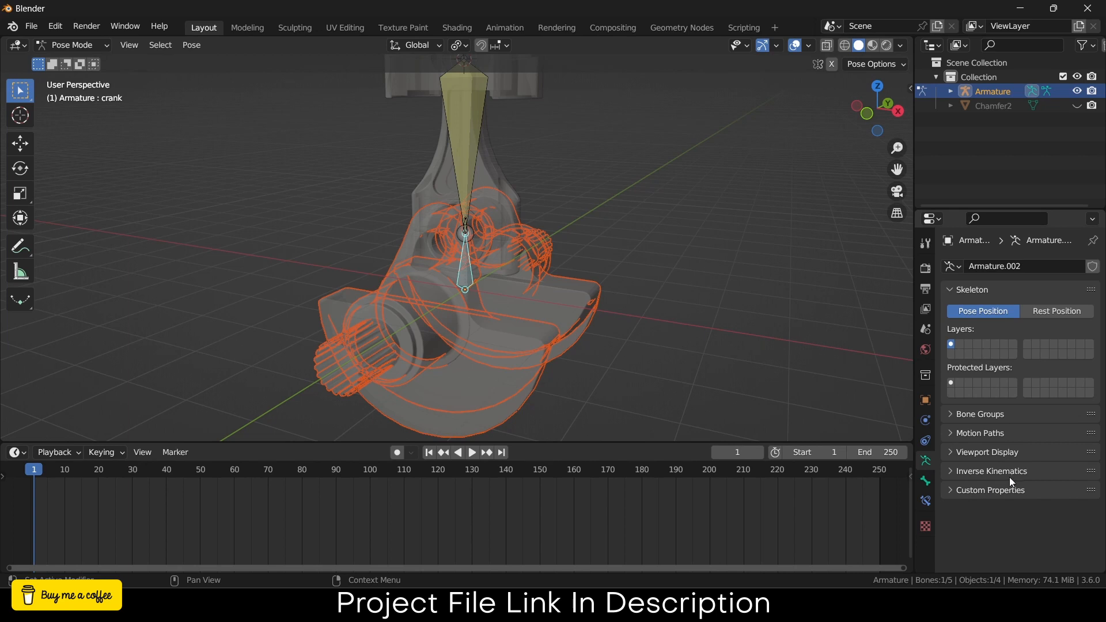
{"action": "left_click", "coordinate": [1014, 455]}
{"action": "scroll", "coordinate": [1019, 484], "scroll_direction": "down", "scroll_amount": 2}
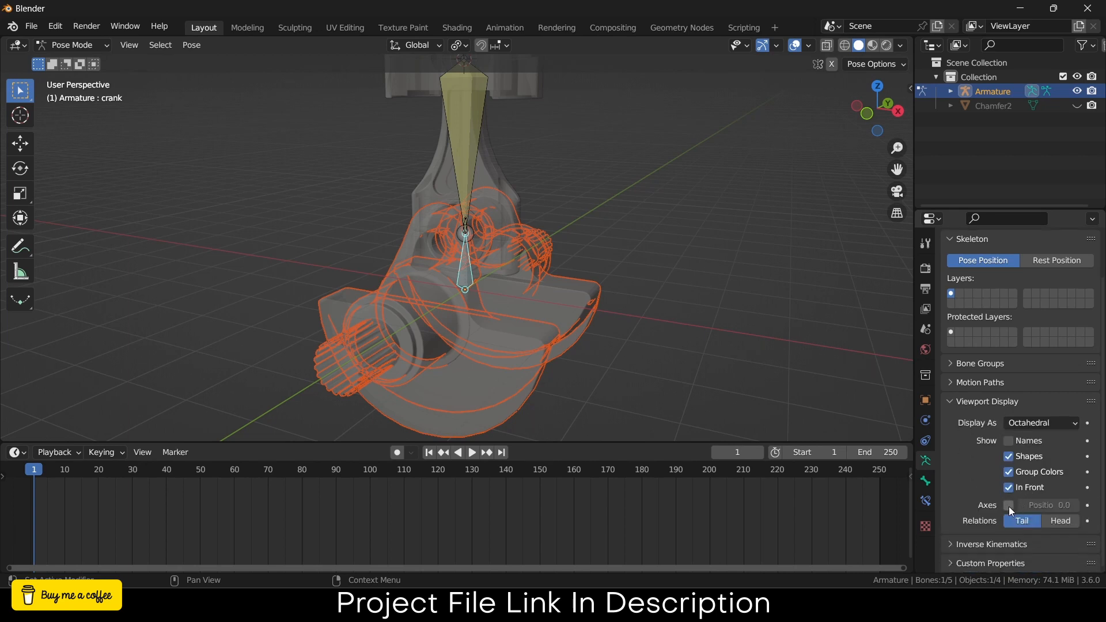
{"action": "mouse_move", "coordinate": [1041, 509]}
{"action": "left_mouse_down"}
{"action": "mouse_move", "coordinate": [1058, 509]}
{"action": "mouse_move", "coordinate": [1031, 509]}
{"action": "left_mouse_up"}
{"action": "scroll", "coordinate": [443, 289], "scroll_direction": "up", "scroll_amount": 4}
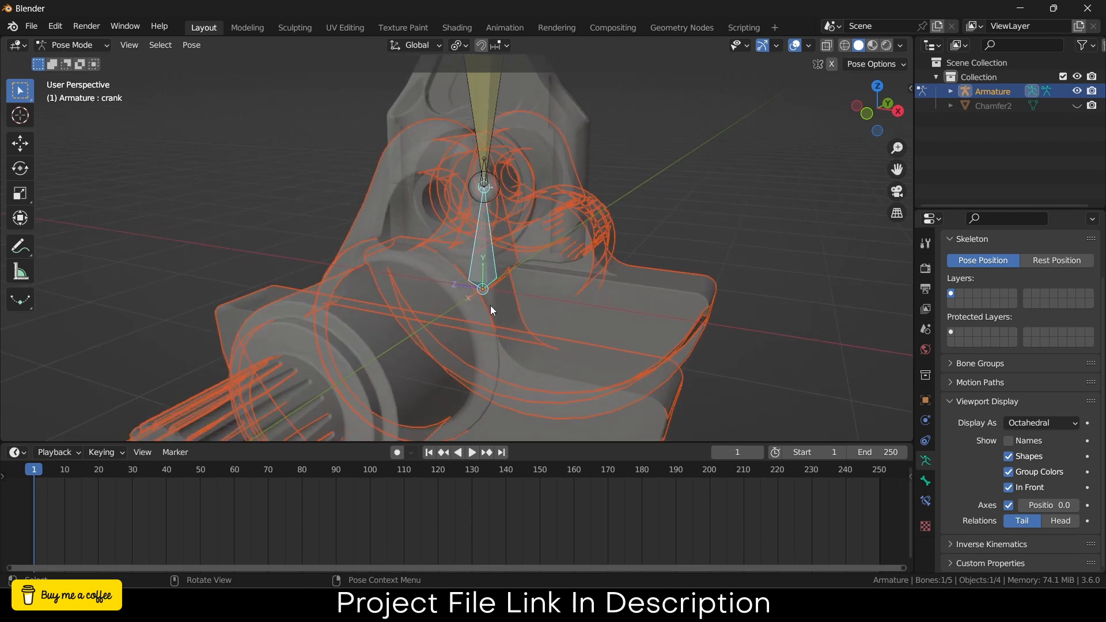
Try out the crank bone's X rotation, reset it to 0°, and keyframe it at frame 1.
{"action": "left_click", "coordinate": [926, 481]}
{"action": "mouse_move", "coordinate": [1034, 307]}
{"action": "left_mouse_down"}
{"action": "mouse_move", "coordinate": [1083, 307]}
{"action": "mouse_move", "coordinate": [997, 307]}
{"action": "mouse_move", "coordinate": [1037, 307]}
{"action": "left_mouse_up"}
{"action": "type", "text": "0"}
{"action": "key", "text": "Return"}
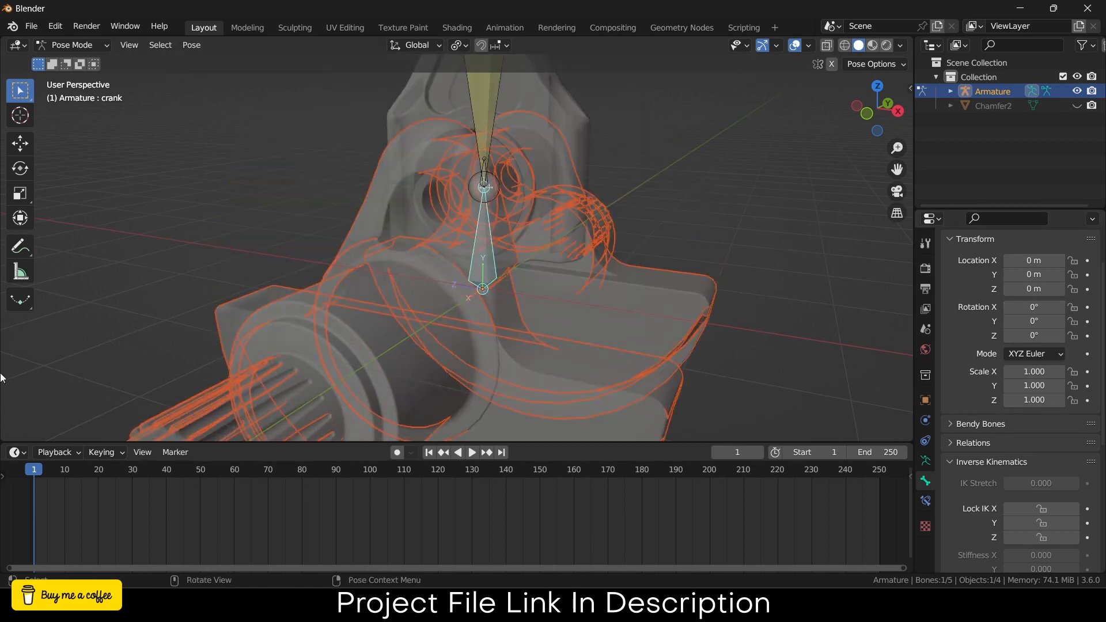
{"action": "left_click", "coordinate": [1088, 307]}
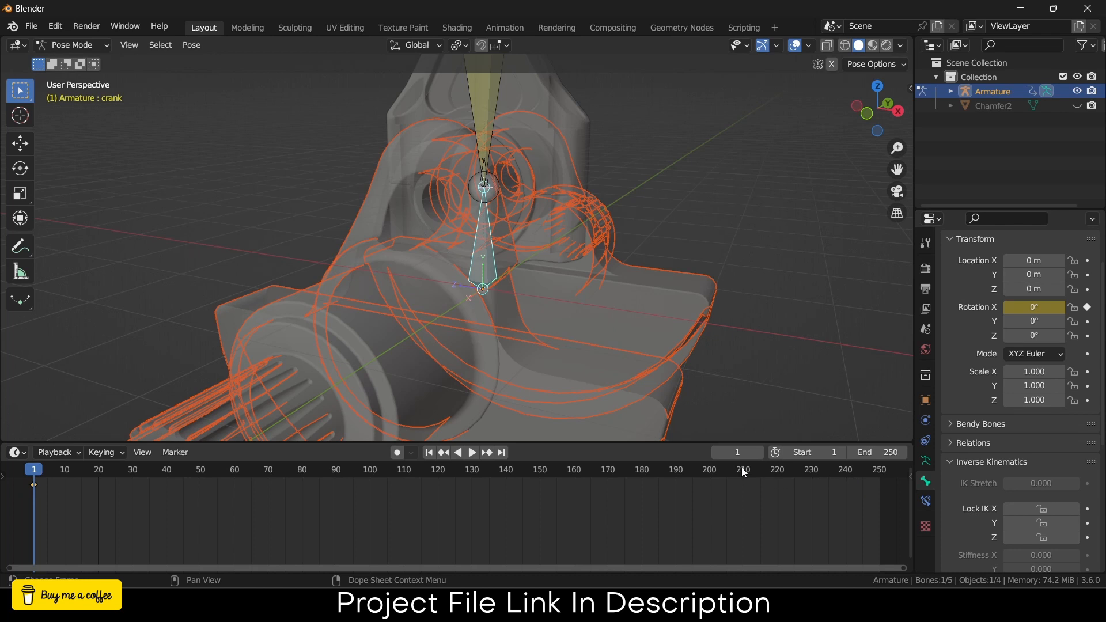
{"action": "left_click", "coordinate": [436, 471]}
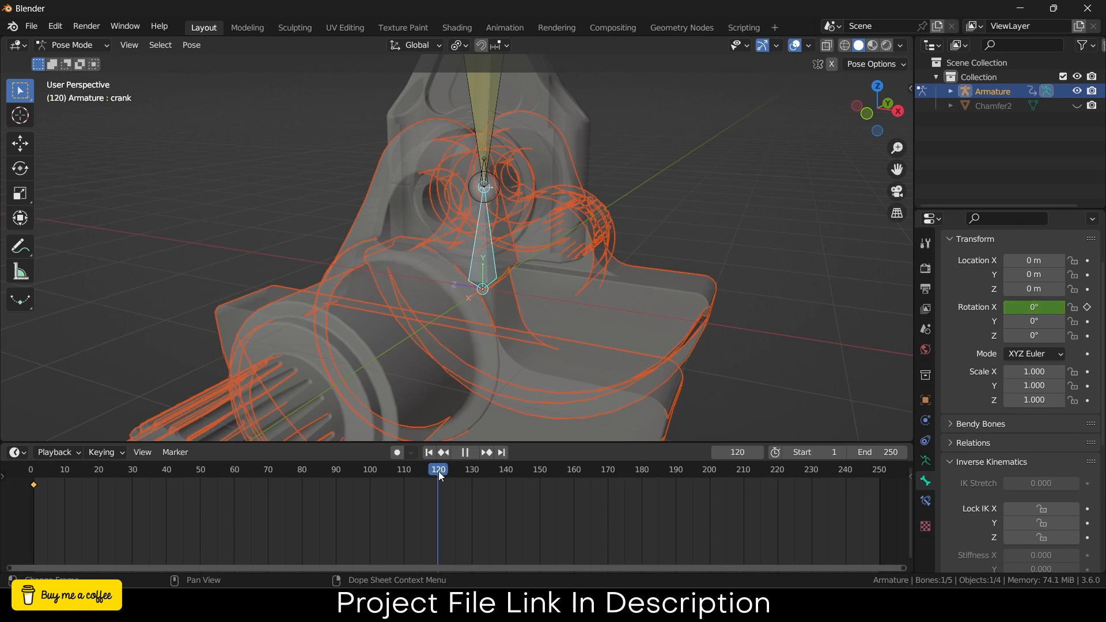
{"action": "left_click_drag", "start_coordinate": [437, 472], "coordinate": [439, 472]}
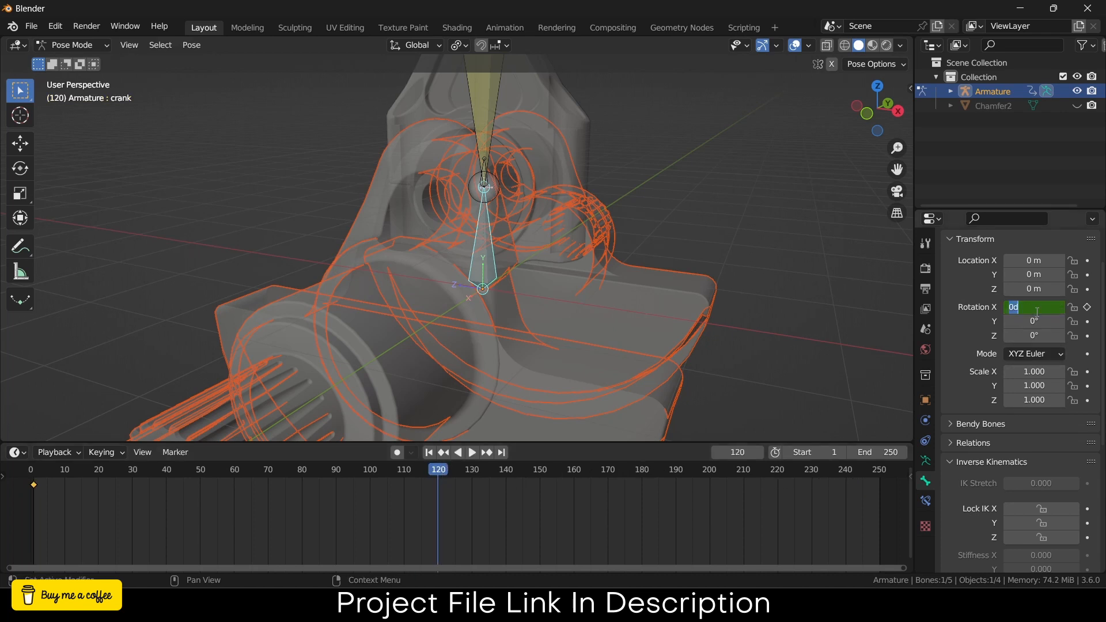
{"action": "key", "text": "Return"}
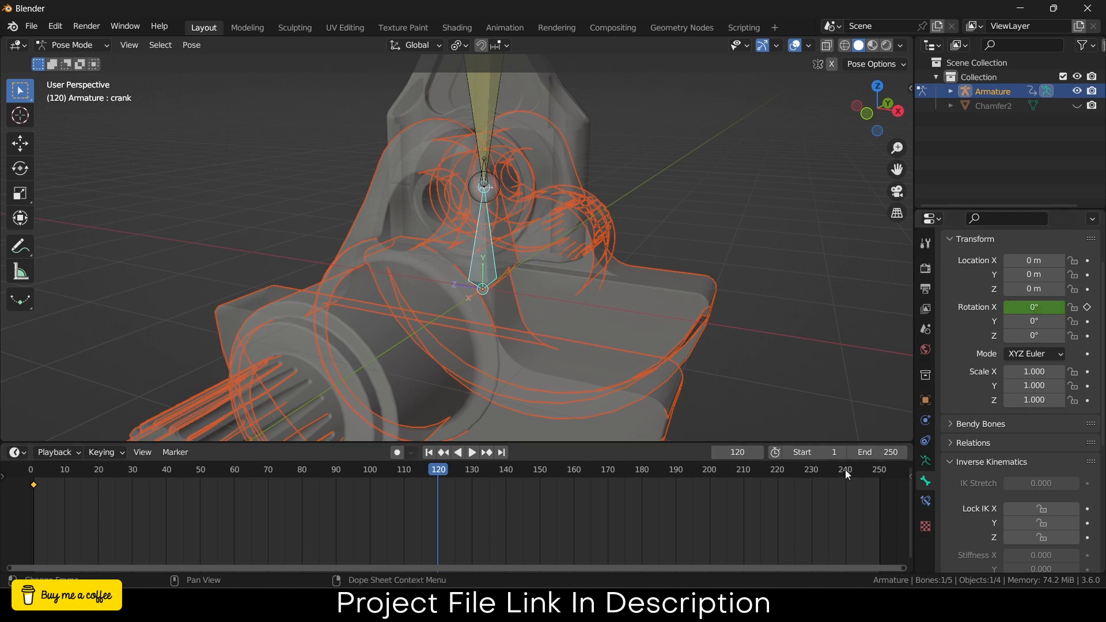
Keyframe the crank bone's X rotation at 360° on frame 240.
{"action": "left_click", "coordinate": [846, 477]}
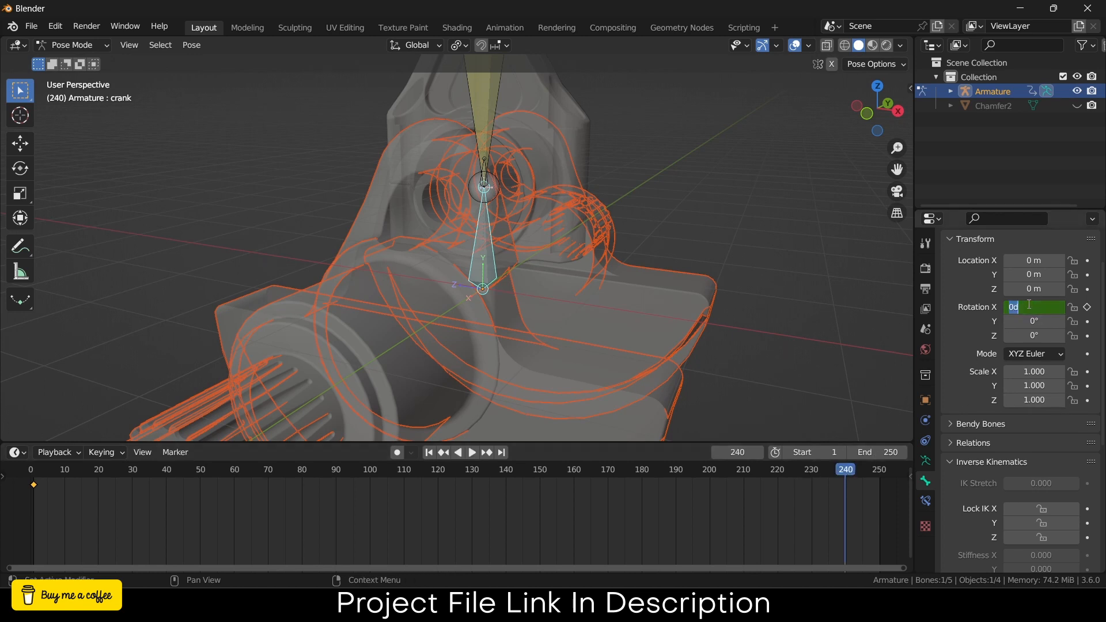
{"action": "key", "text": "Return"}
{"action": "left_click", "coordinate": [1087, 307]}
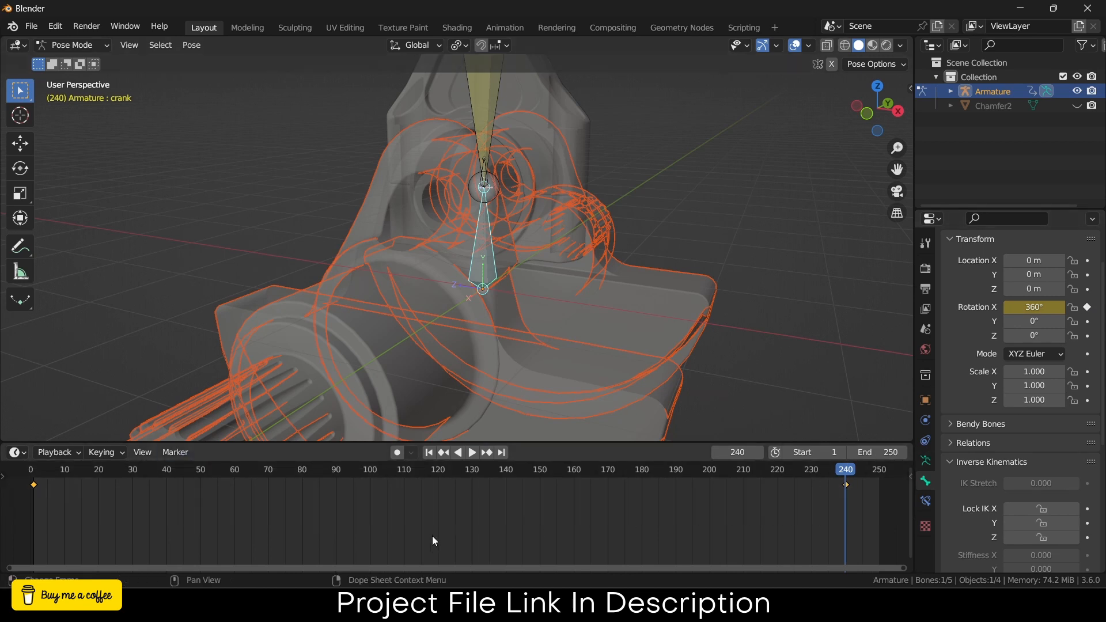
Set the crank keyframes' interpolation to linear and end the animation range at frame 240.
{"action": "key", "text": "t"}
{"action": "left_click", "coordinate": [218, 489]}
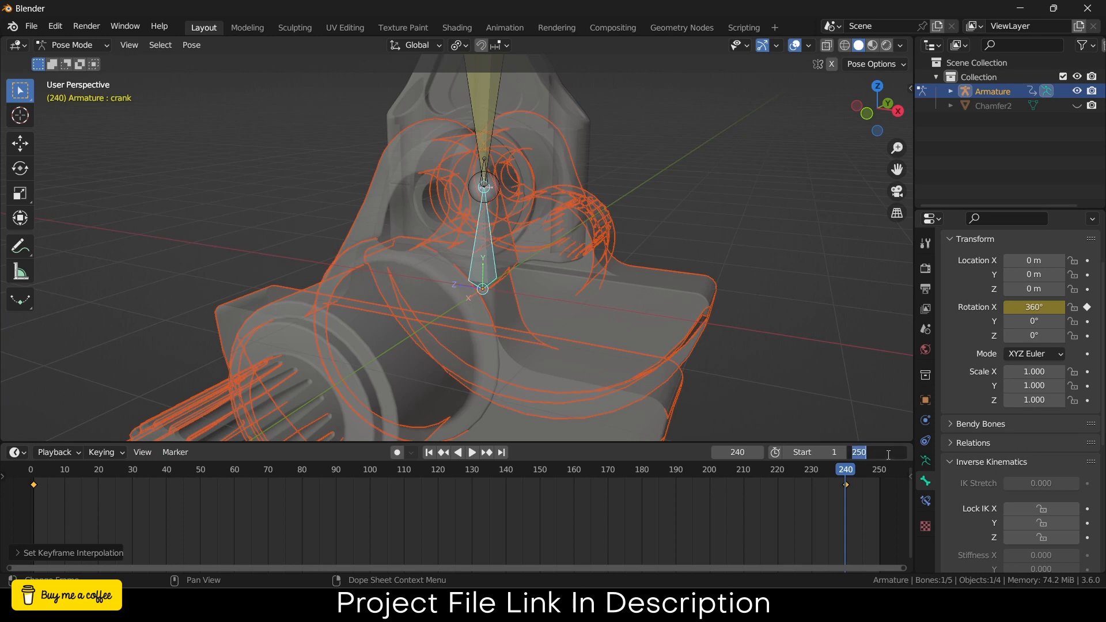
{"action": "key", "text": "Return"}
Deselect the crank bone and try Material Preview shading on the whole assembly.
{"action": "left_click", "coordinate": [752, 321]}
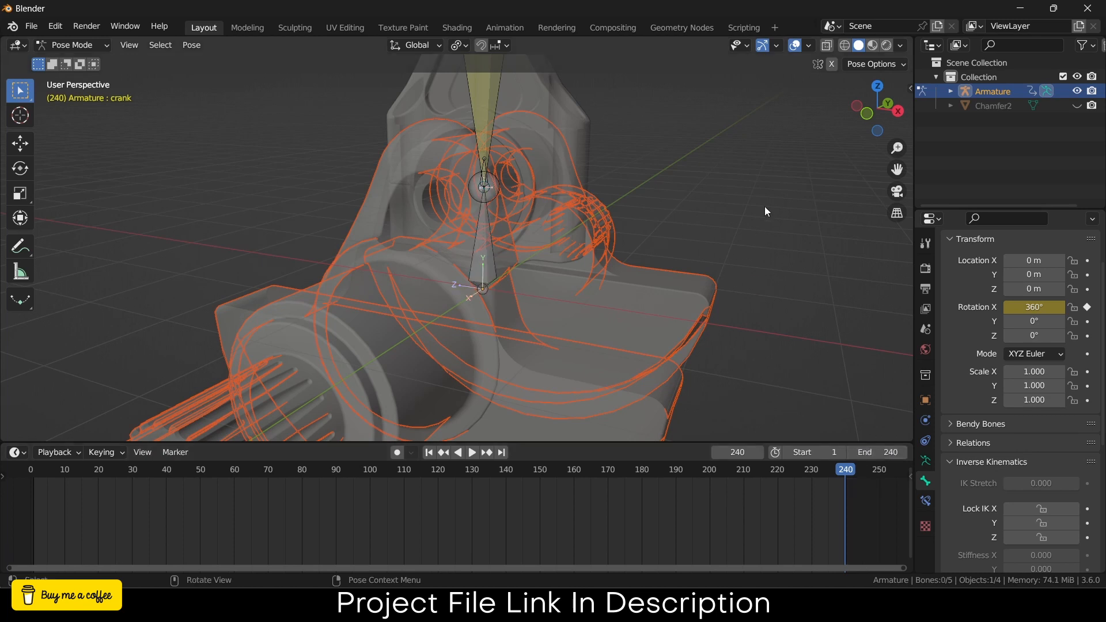
{"action": "scroll", "coordinate": [764, 247], "scroll_direction": "down", "scroll_amount": 5}
{"action": "left_click", "coordinate": [872, 46]}
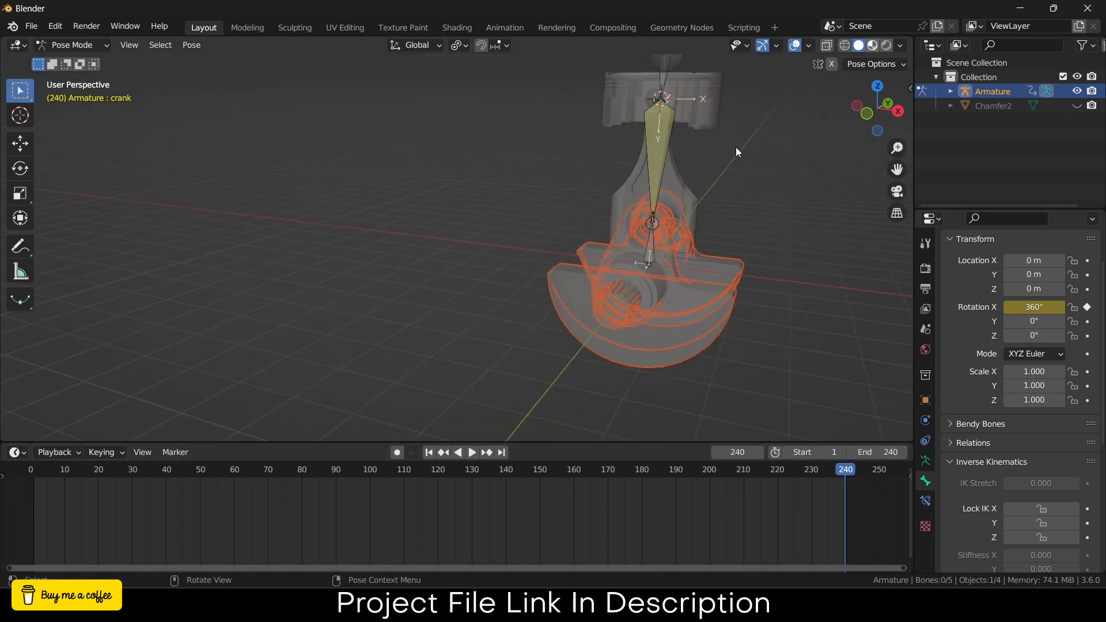
{"action": "middle_click_drag", "start_coordinate": [758, 157], "coordinate": [652, 217], "text": "shift"}
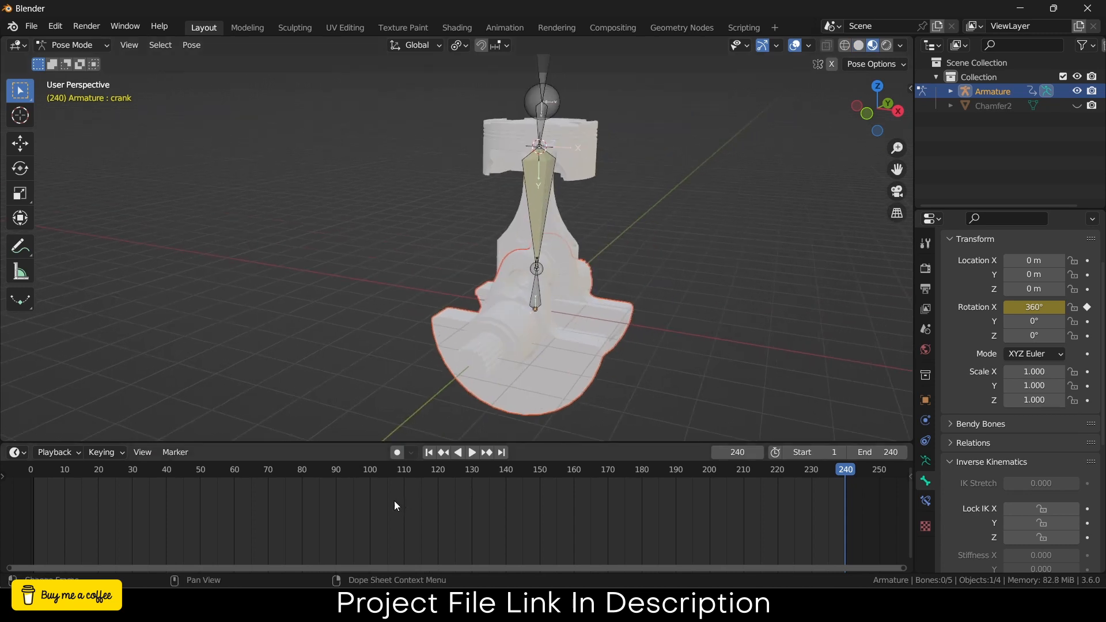
Switch the armature to Object Mode, then hide the viewport overlays with everything deselected.
{"action": "left_click", "coordinate": [72, 45]}
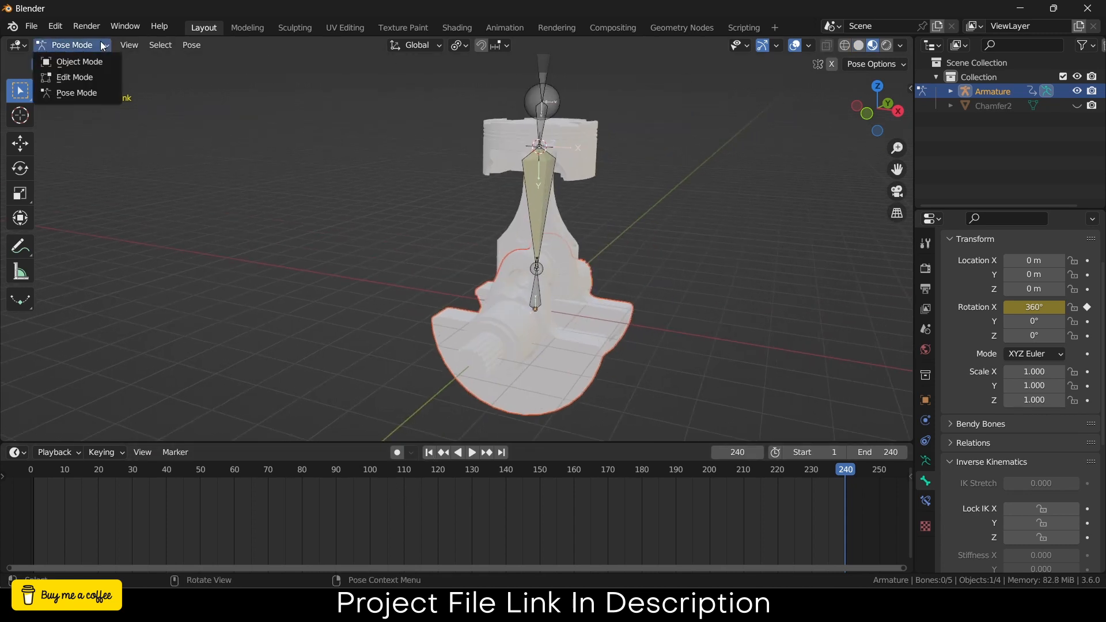
{"action": "left_click", "coordinate": [98, 61]}
{"action": "left_click", "coordinate": [795, 46]}
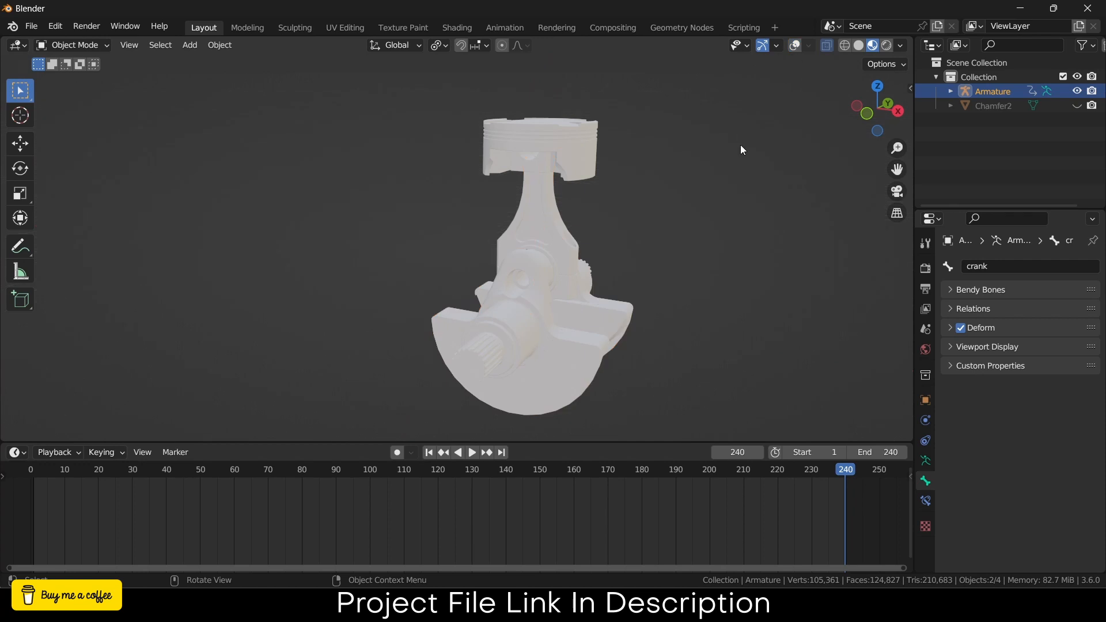
{"action": "left_click", "coordinate": [741, 148]}
Display the assembly in solid shading with X-ray turned off.
{"action": "scroll", "coordinate": [633, 188], "scroll_direction": "up", "scroll_amount": 3}
{"action": "left_click", "coordinate": [858, 45]}
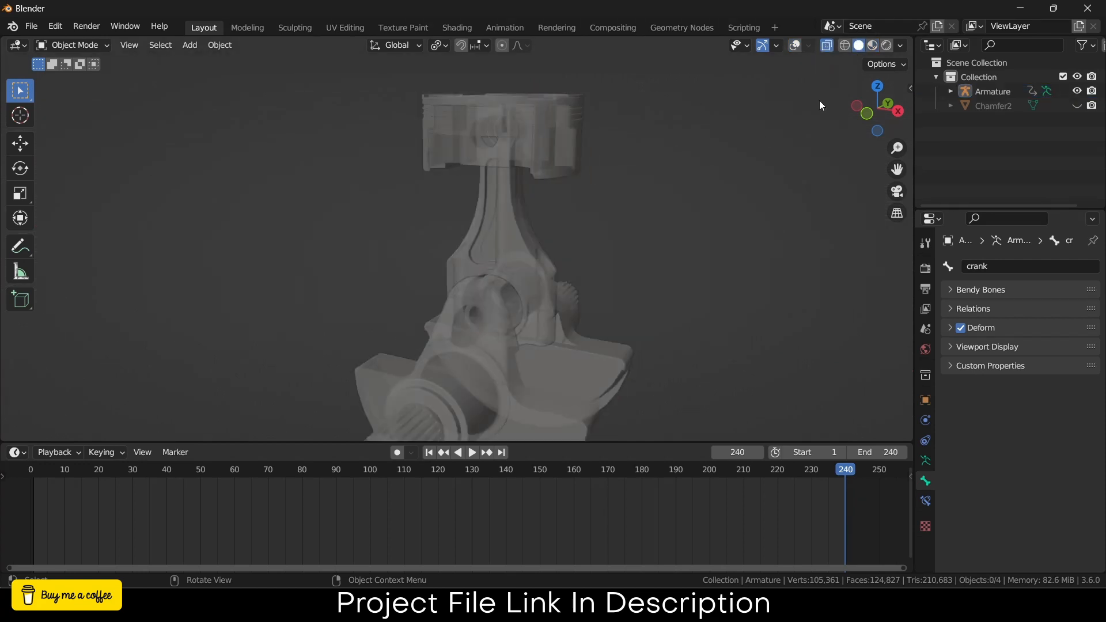
{"action": "left_click", "coordinate": [828, 46]}
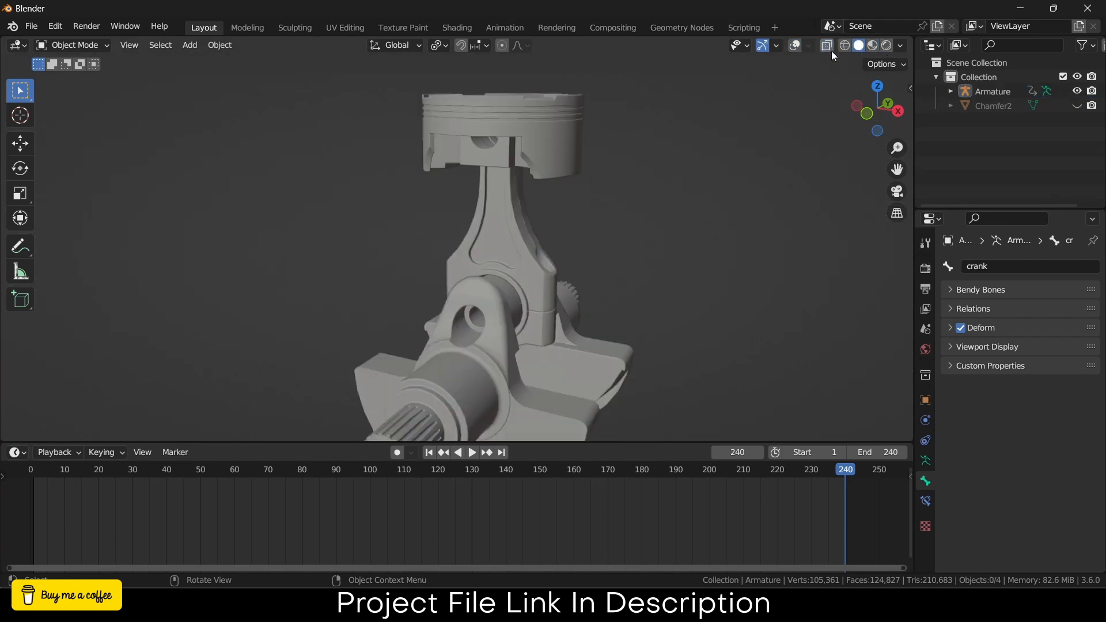
Play the animation and check the piston and crank motion from several angles in an enlarged viewport.
{"action": "left_click", "coordinate": [472, 453]}
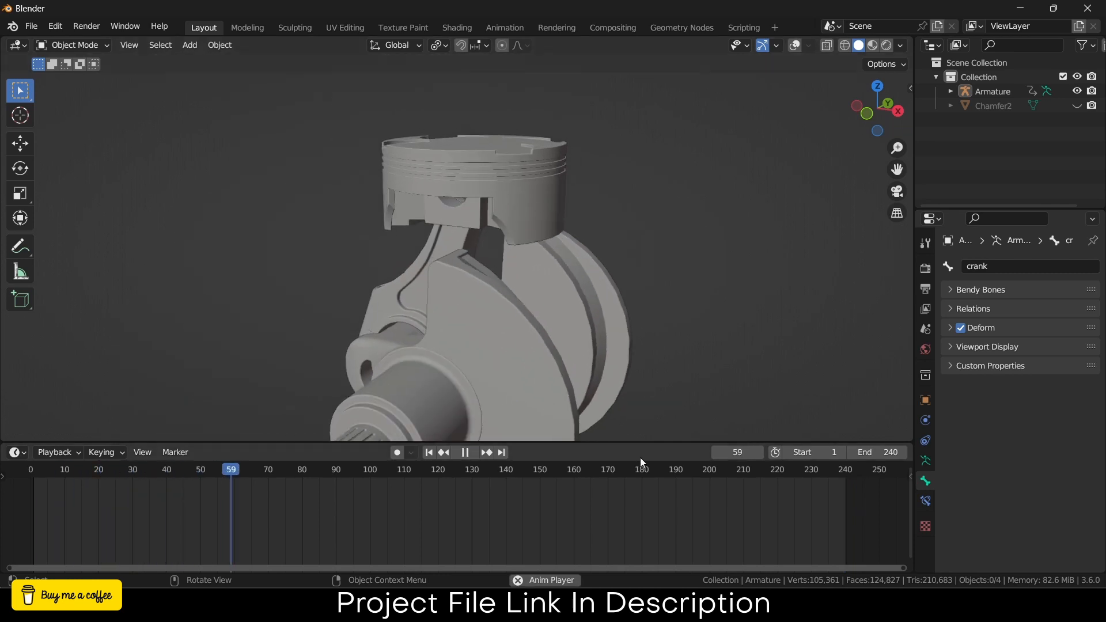
{"action": "left_click_drag", "start_coordinate": [654, 443], "coordinate": [655, 502]}
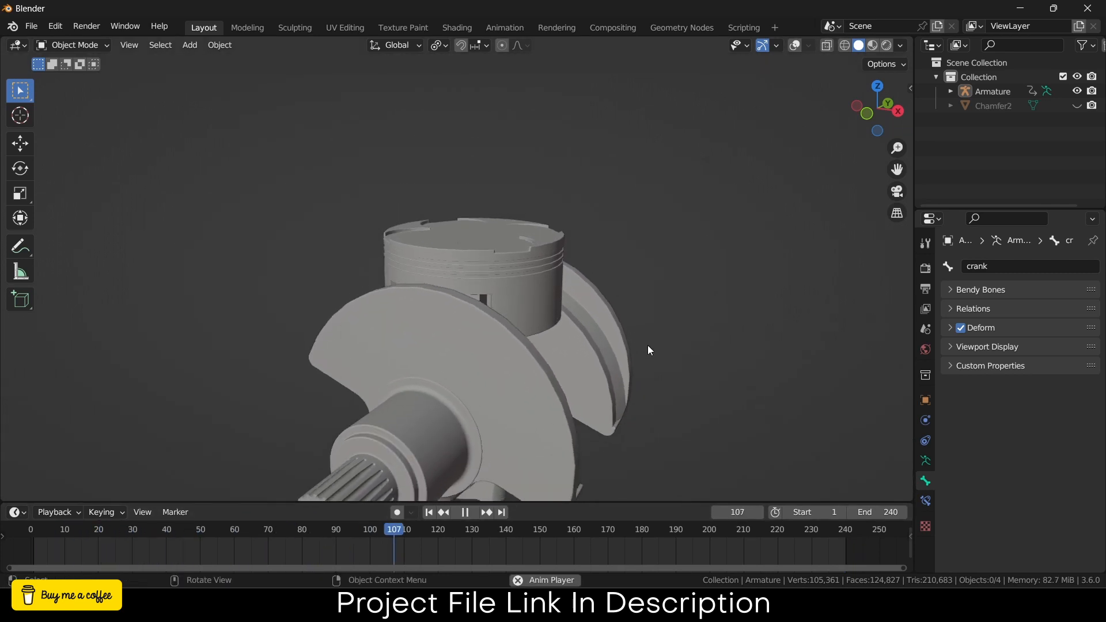
{"action": "scroll", "coordinate": [647, 344], "scroll_direction": "down", "scroll_amount": 2}
{"action": "middle_click_drag", "start_coordinate": [616, 289], "coordinate": [534, 320]}
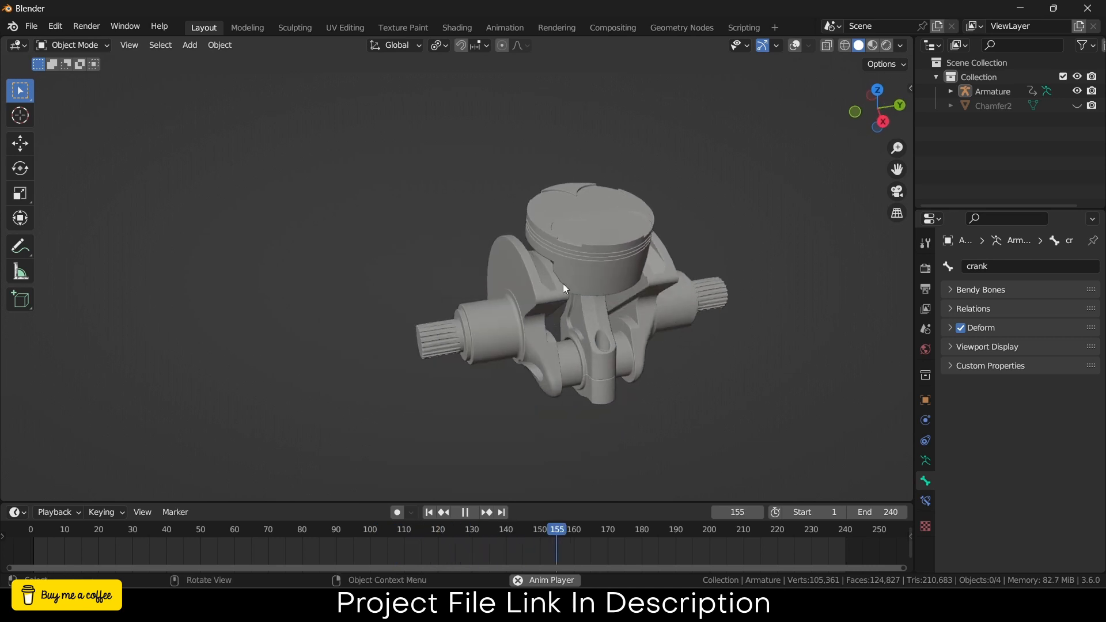
{"action": "middle_click_drag", "start_coordinate": [595, 271], "coordinate": [642, 254]}
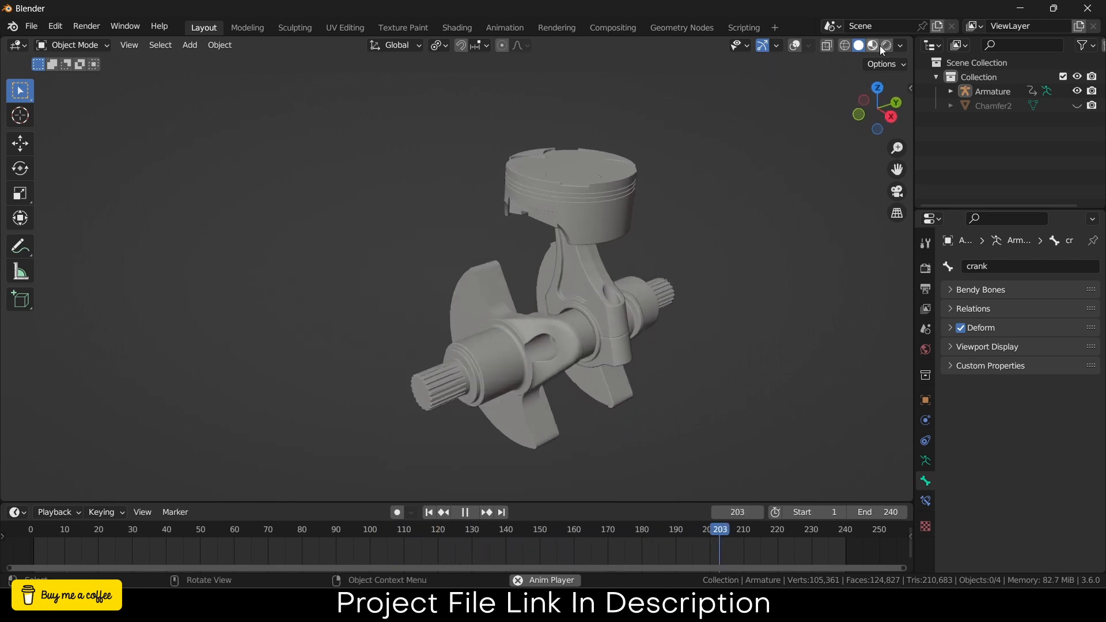
Set the viewport's solid shading to MatCap lighting with Random object colors.
{"action": "left_click", "coordinate": [901, 45]}
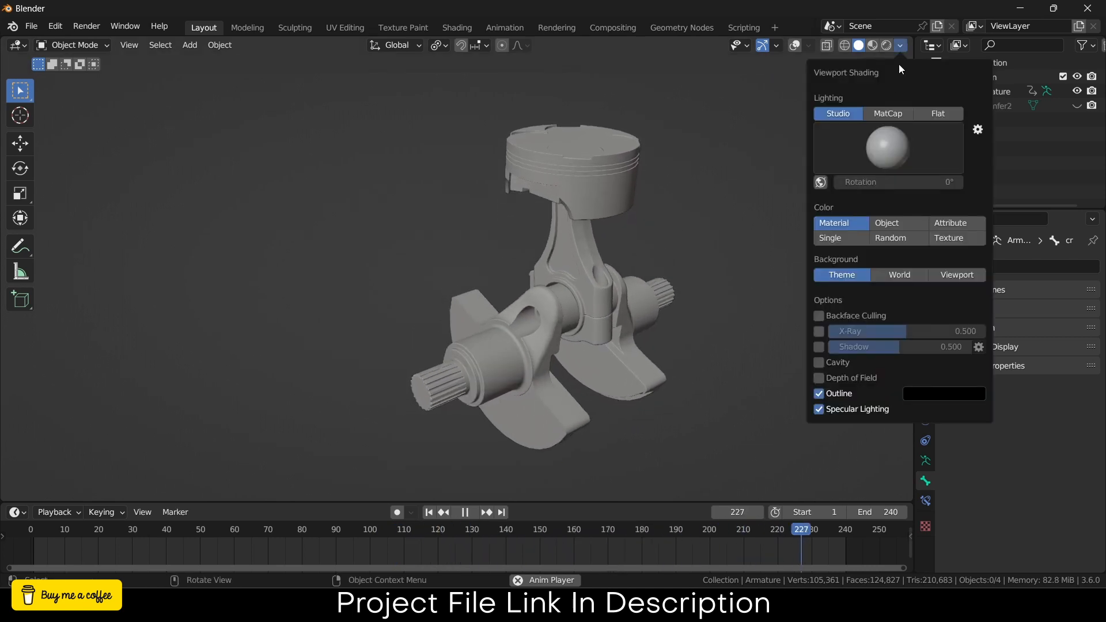
{"action": "left_click", "coordinate": [890, 115]}
{"action": "left_click", "coordinate": [896, 223]}
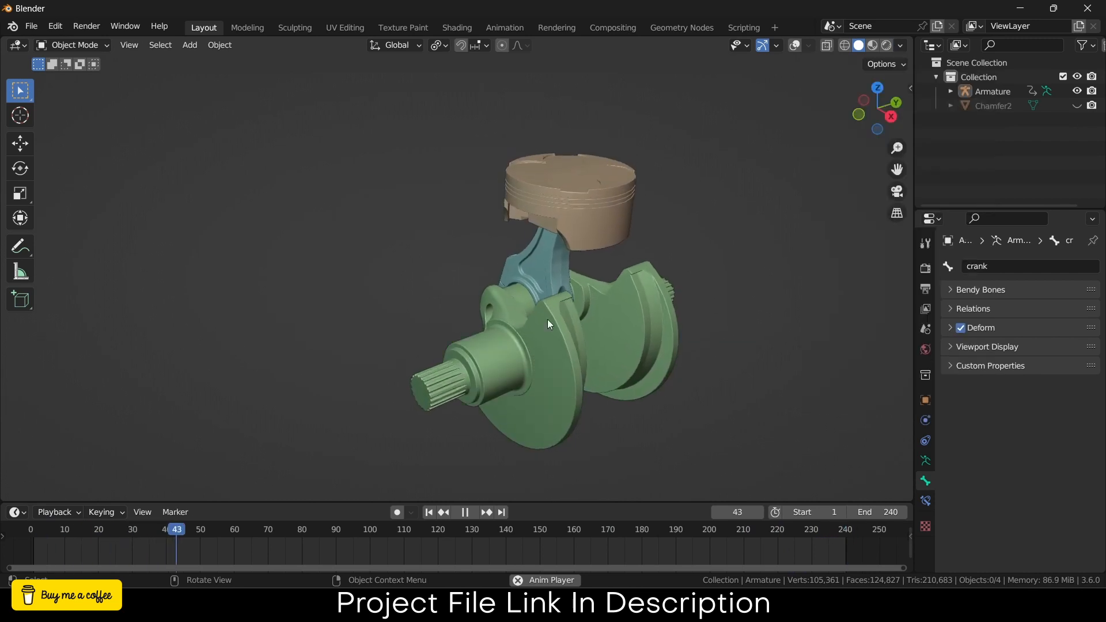
View the moving assembly from the crankshaft's end, then stop the playback and enlarge the timeline area.
{"action": "middle_click_drag", "start_coordinate": [529, 212], "coordinate": [640, 191]}
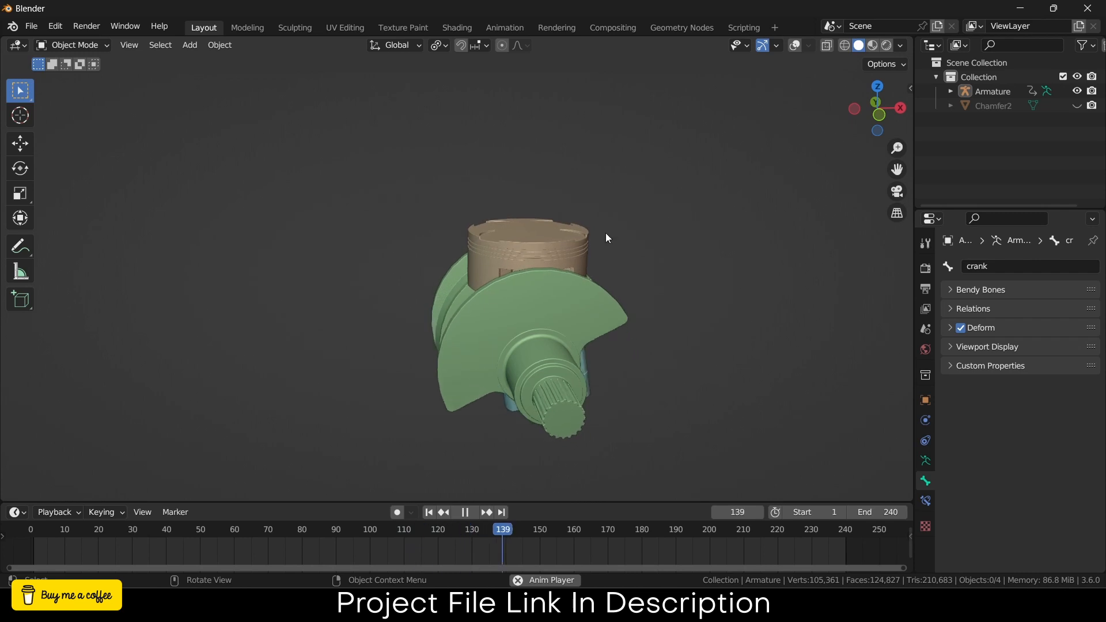
{"action": "left_click", "coordinate": [464, 513]}
{"action": "left_click_drag", "start_coordinate": [545, 504], "coordinate": [550, 325]}
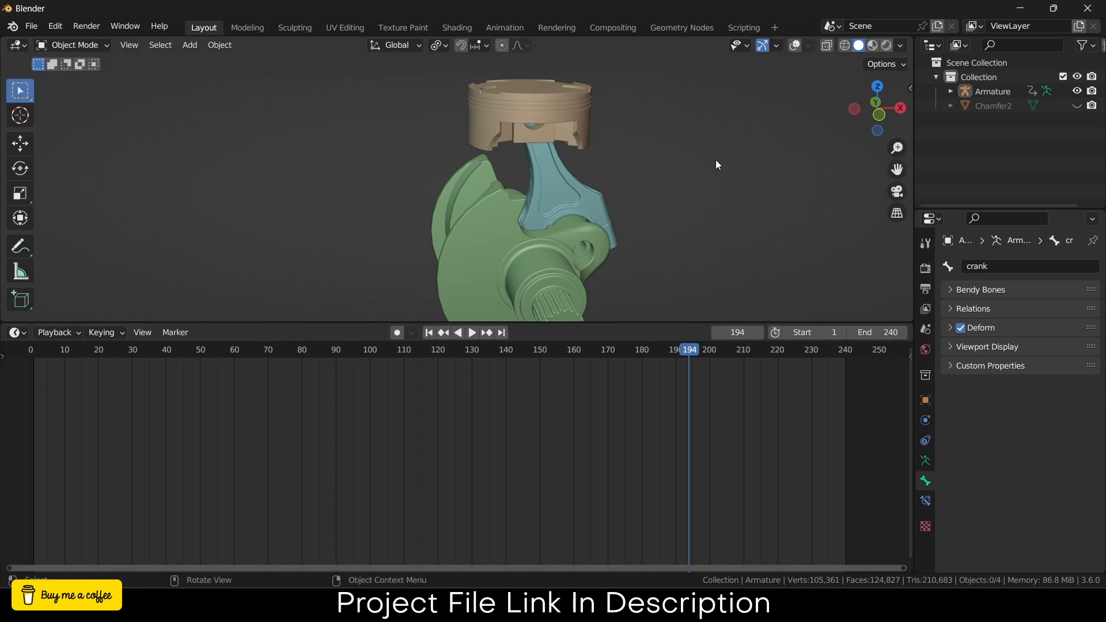
Select the armature and put it back in Pose Mode with the viewport overlays shown.
{"action": "left_click", "coordinate": [569, 189]}
{"action": "left_click", "coordinate": [984, 91]}
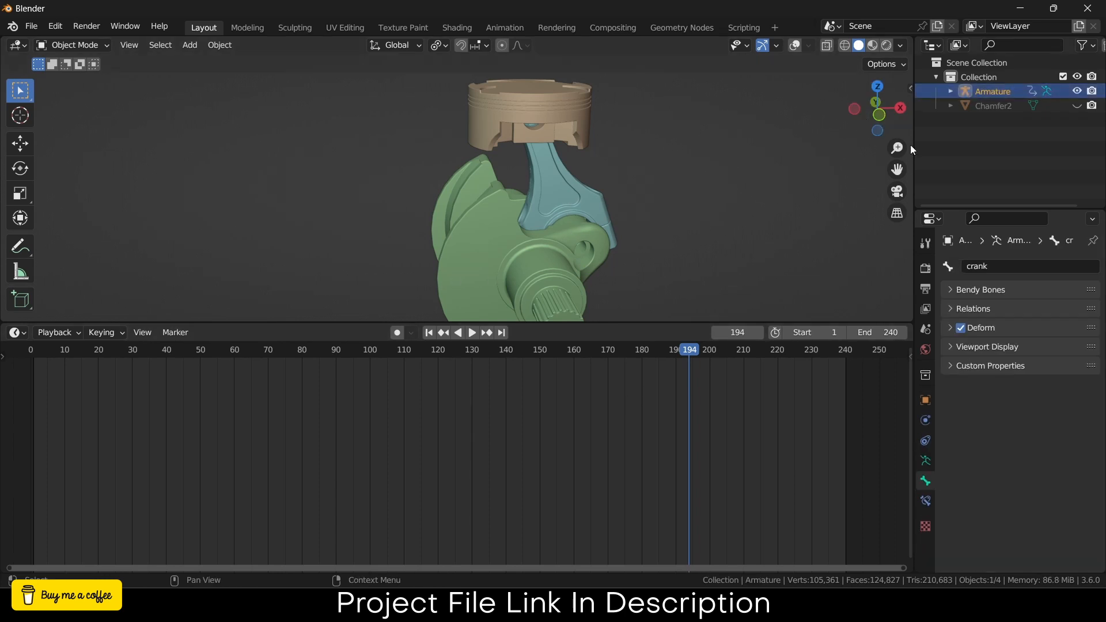
{"action": "left_click", "coordinate": [794, 47]}
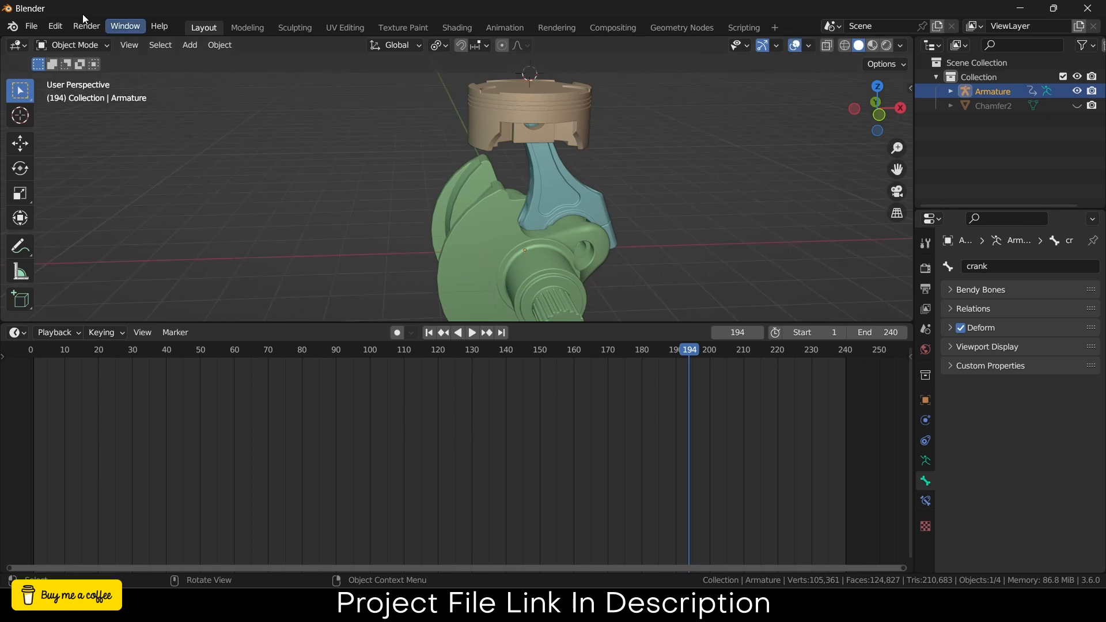
{"action": "left_click", "coordinate": [69, 46]}
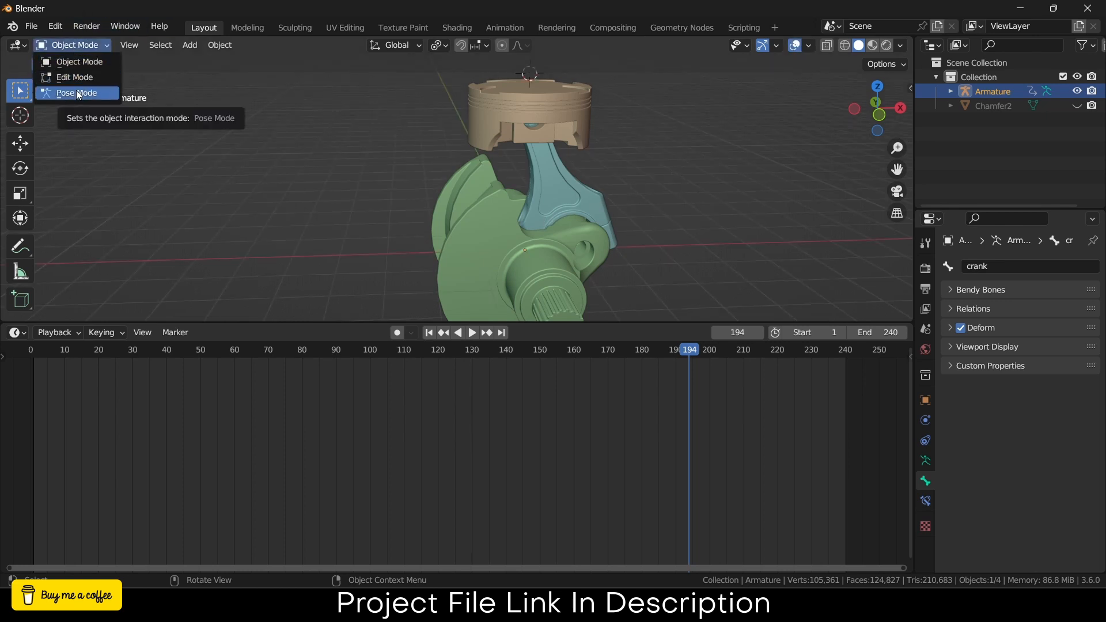
{"action": "left_click", "coordinate": [77, 92]}
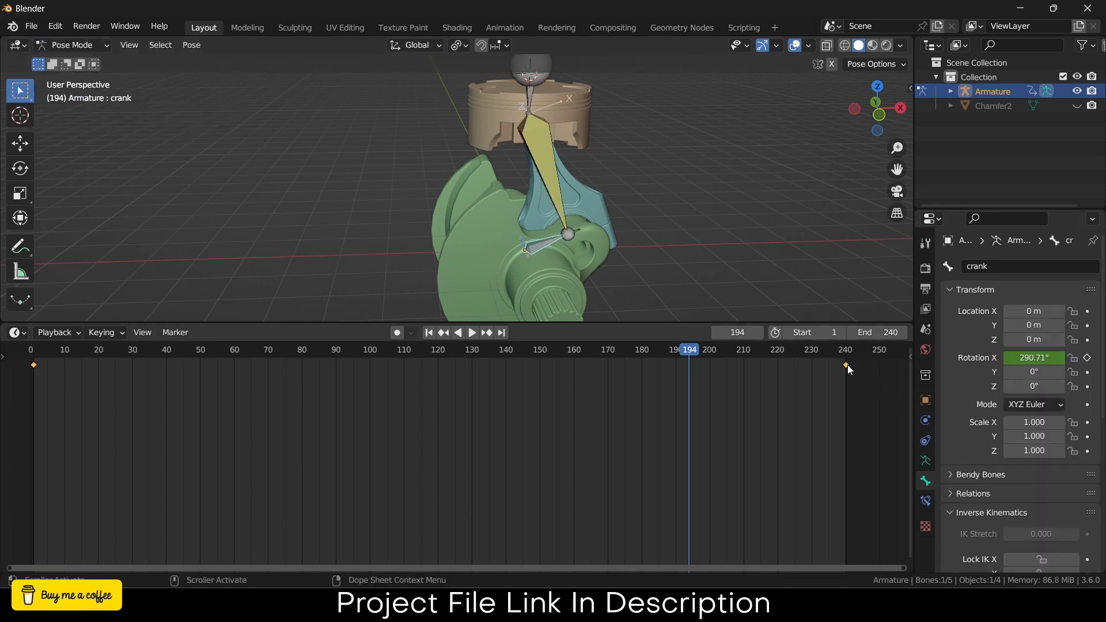
Move the crank's final rotation keyframe to frame 90 and set the animation's end frame to 90.
{"action": "left_click_drag", "start_coordinate": [847, 364], "coordinate": [521, 379]}
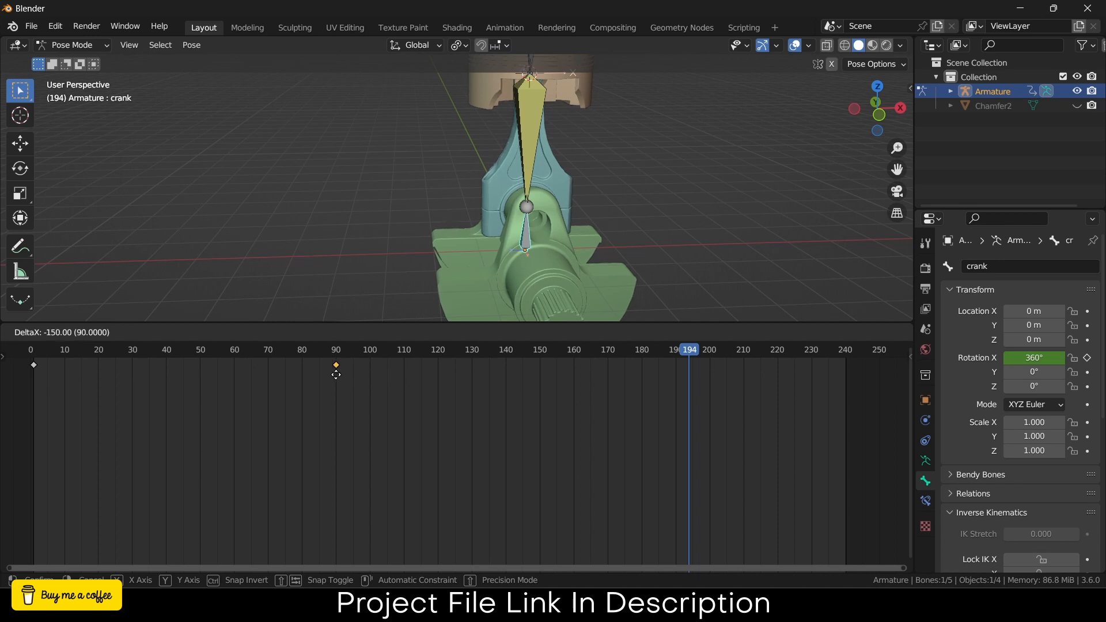
{"action": "left_click_drag", "start_coordinate": [336, 374], "coordinate": [335, 375]}
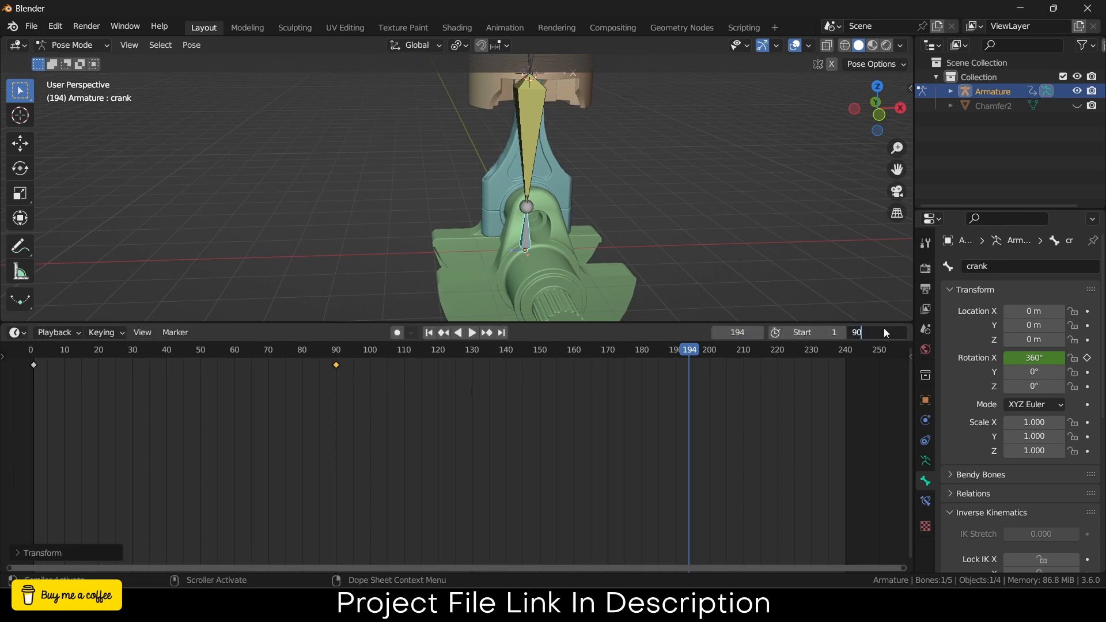
{"action": "key", "text": "Return"}
Play the shortened animation from its first frame and examine the bones and meshes moving from different angles.
{"action": "left_click", "coordinate": [429, 332]}
{"action": "left_click", "coordinate": [471, 332]}
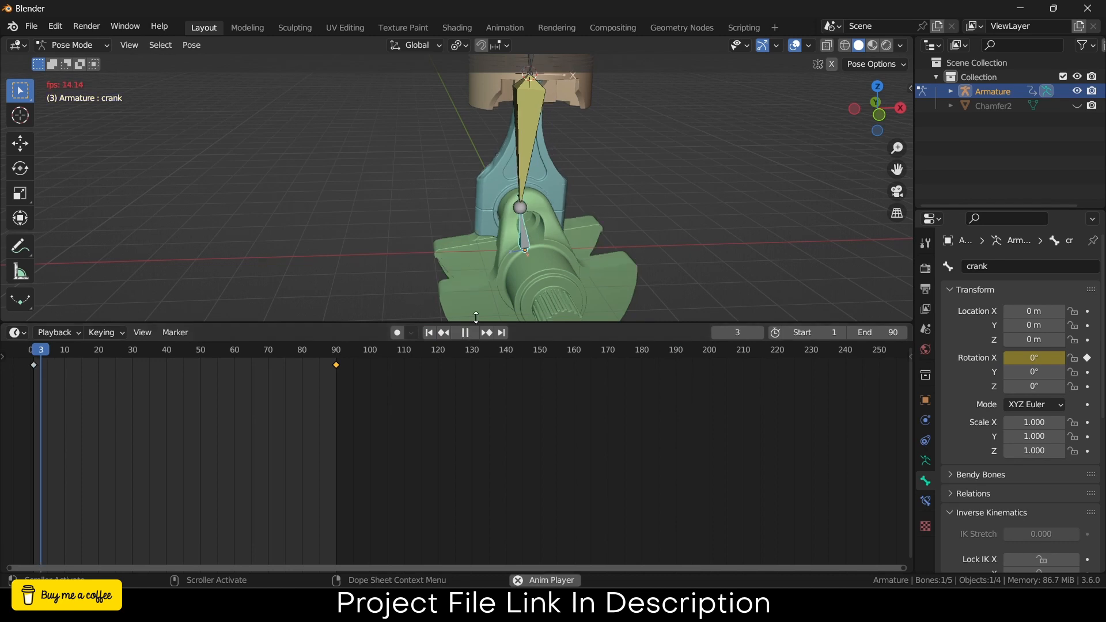
{"action": "scroll", "coordinate": [648, 210], "scroll_direction": "up", "scroll_amount": 4}
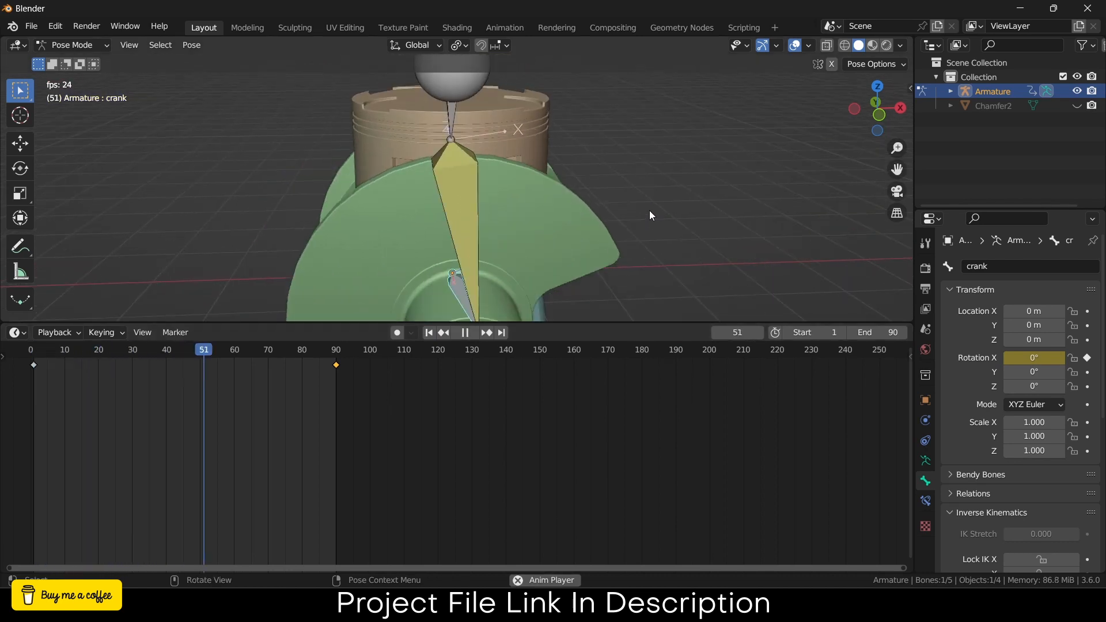
{"action": "left_click_drag", "start_coordinate": [649, 322], "coordinate": [649, 473]}
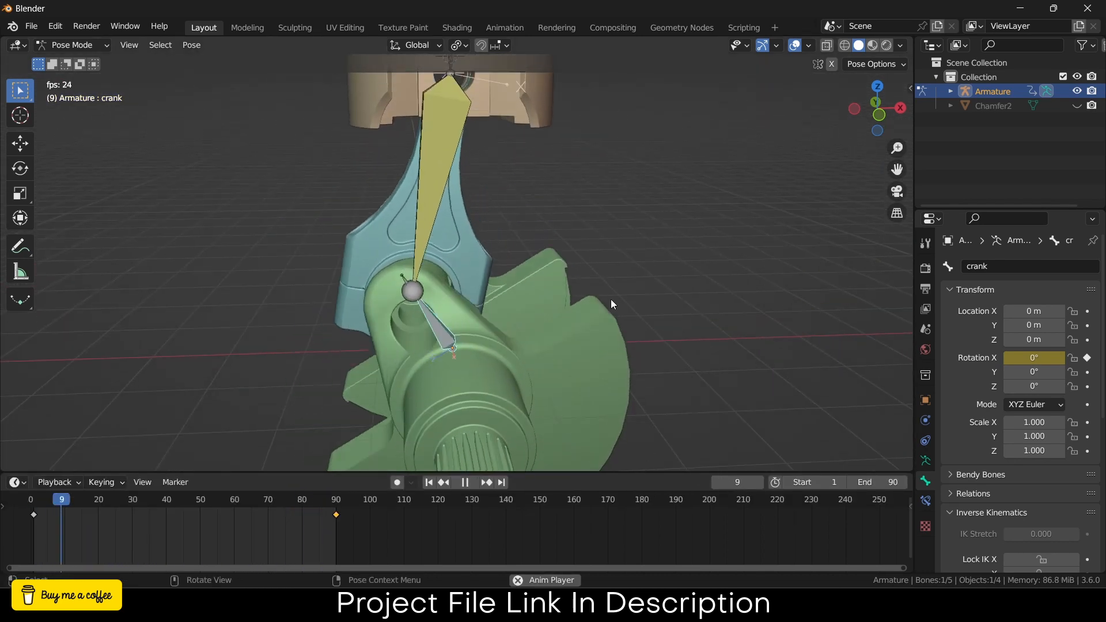
{"action": "scroll", "coordinate": [611, 299], "scroll_direction": "up", "scroll_amount": 2}
{"action": "scroll", "coordinate": [611, 299], "scroll_direction": "down", "scroll_amount": 4}
{"action": "scroll", "coordinate": [610, 298], "scroll_direction": "down", "scroll_amount": 4}
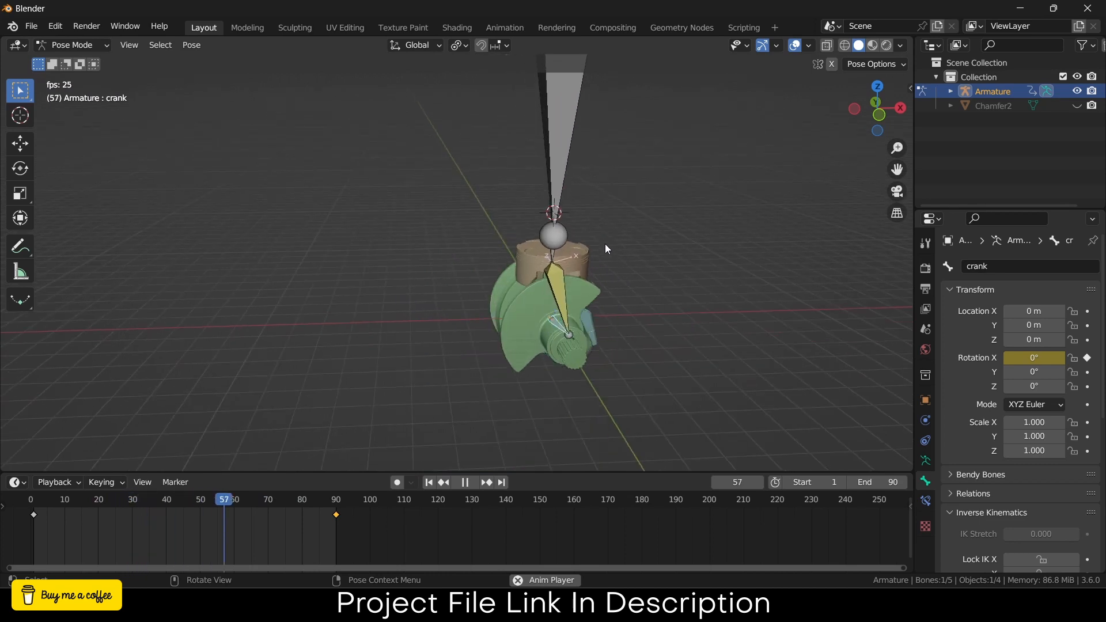
{"action": "middle_click_drag", "start_coordinate": [605, 244], "coordinate": [537, 244]}
{"action": "scroll", "coordinate": [603, 225], "scroll_direction": "up", "scroll_amount": 2}
{"action": "scroll", "coordinate": [606, 222], "scroll_direction": "down", "scroll_amount": 4}
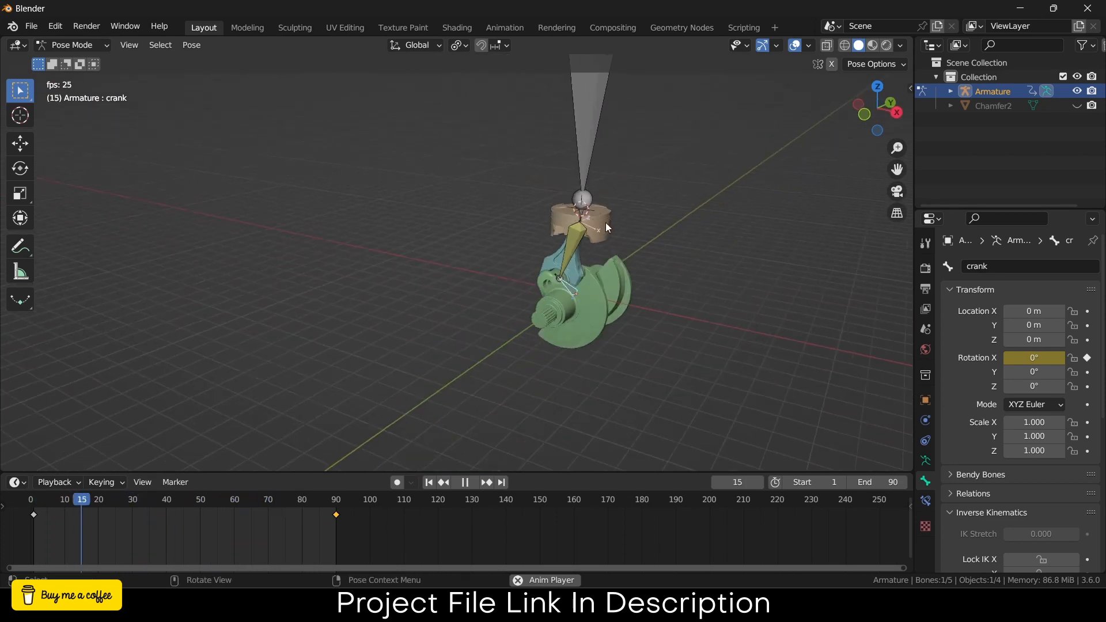
{"action": "scroll", "coordinate": [583, 269], "scroll_direction": "up", "scroll_amount": 2}
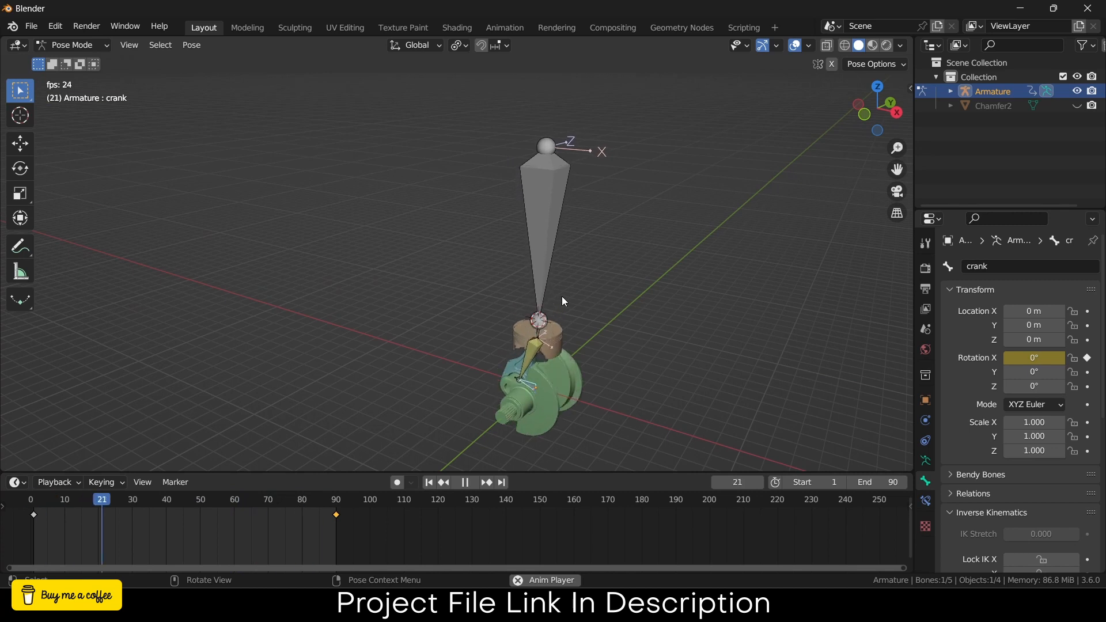
{"action": "middle_click_drag", "start_coordinate": [562, 296], "coordinate": [687, 260]}
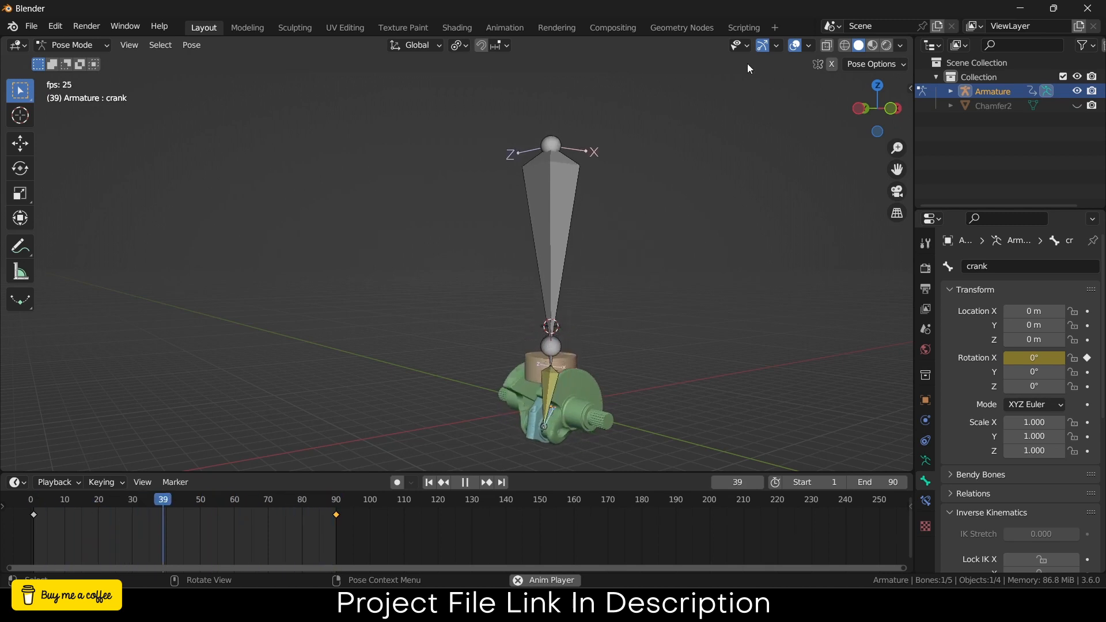
Hide the viewport overlays and inspect the running piston and crank assembly without the bones.
{"action": "left_click", "coordinate": [795, 45]}
{"action": "scroll", "coordinate": [568, 416], "scroll_direction": "up", "scroll_amount": 8}
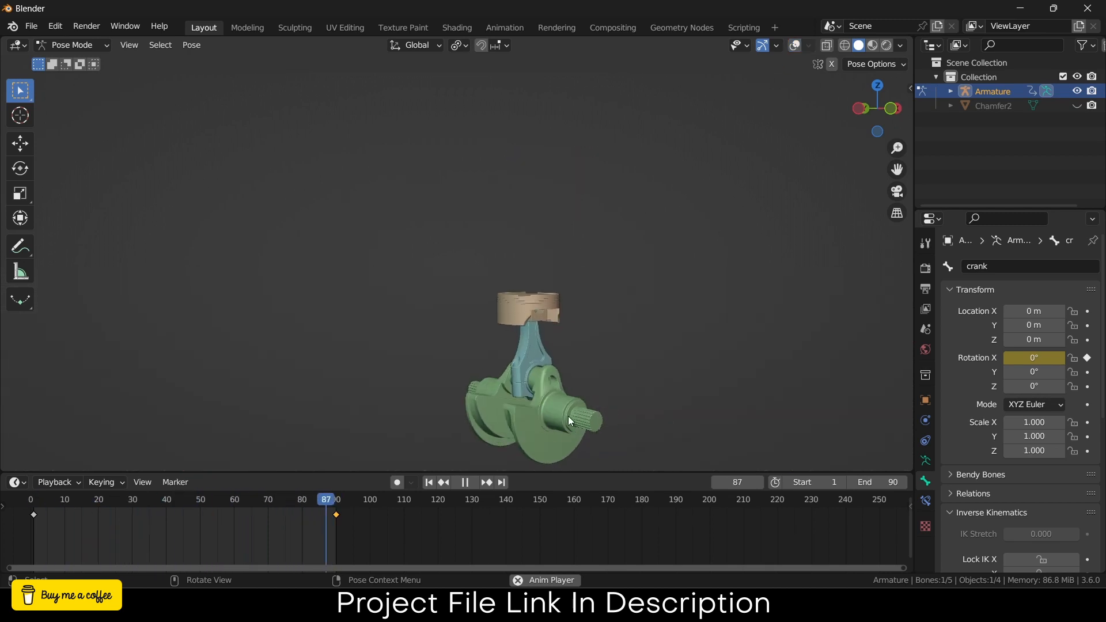
{"action": "scroll", "coordinate": [544, 354], "scroll_direction": "down", "scroll_amount": 5}
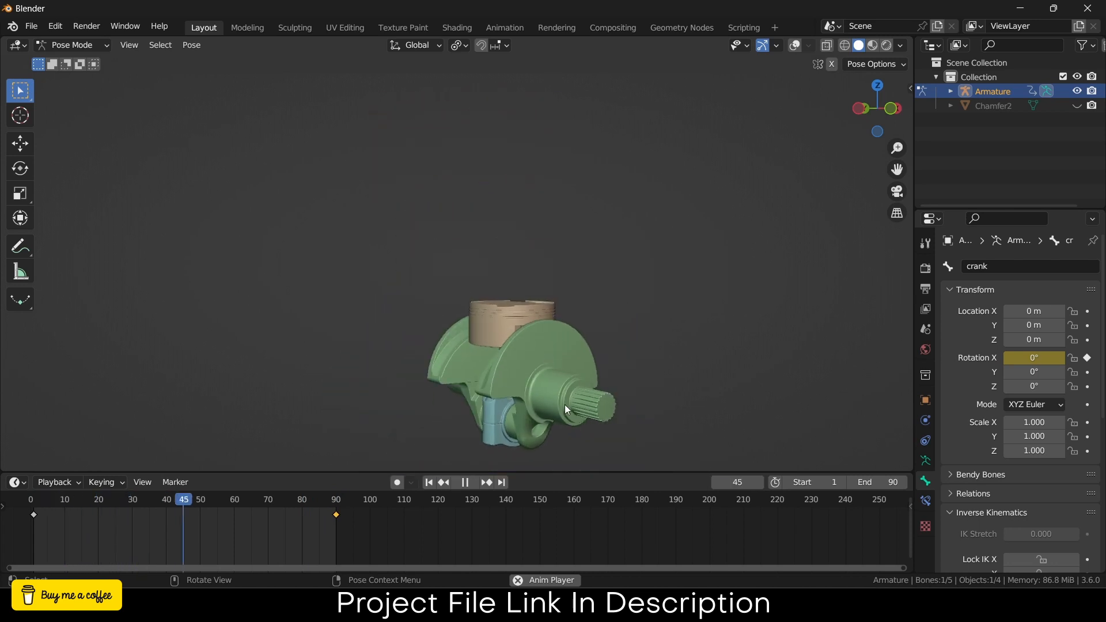